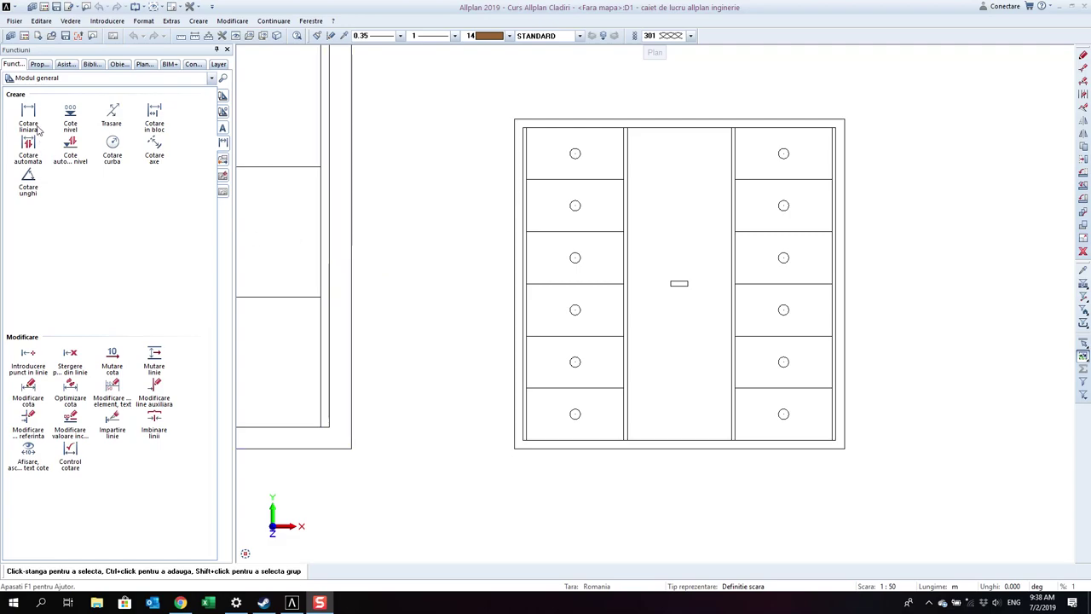
- Browse the module group list and keep the general module selected
left_click(68, 79)
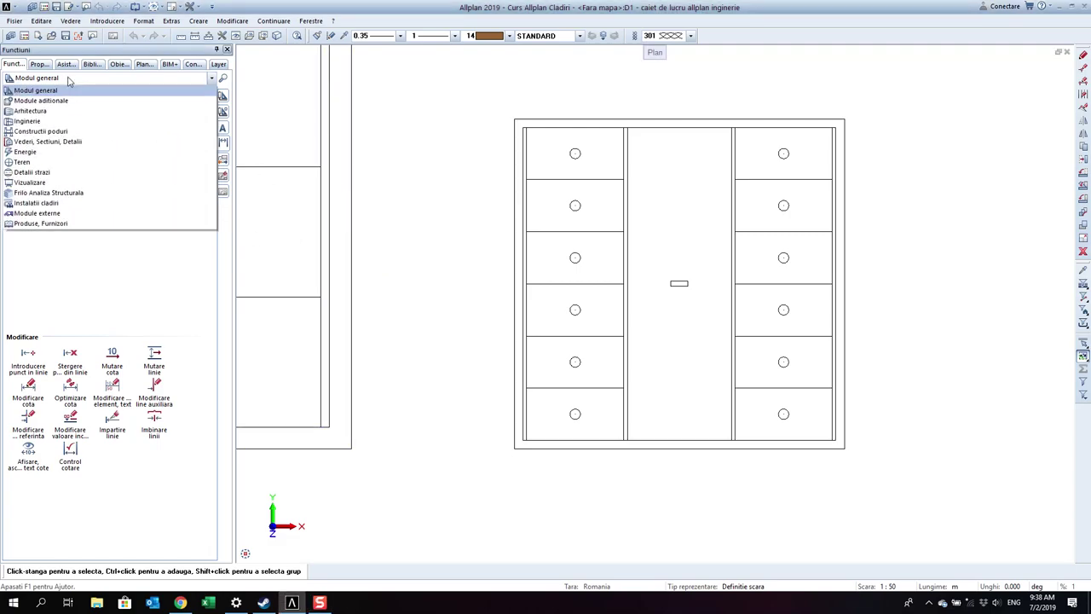
left_click(69, 80)
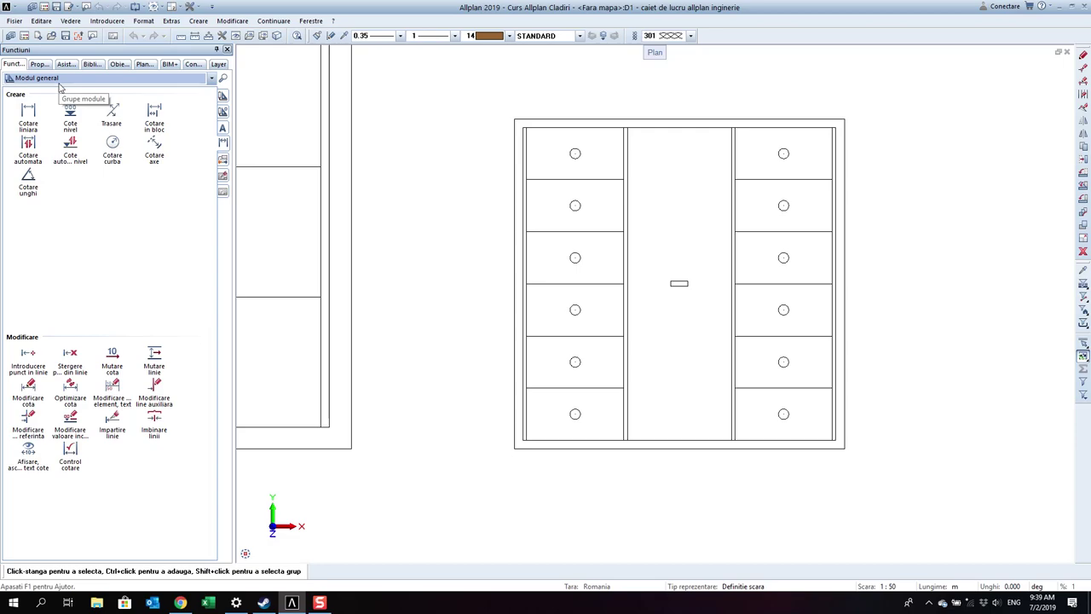
left_click(60, 83)
left_click(60, 83)
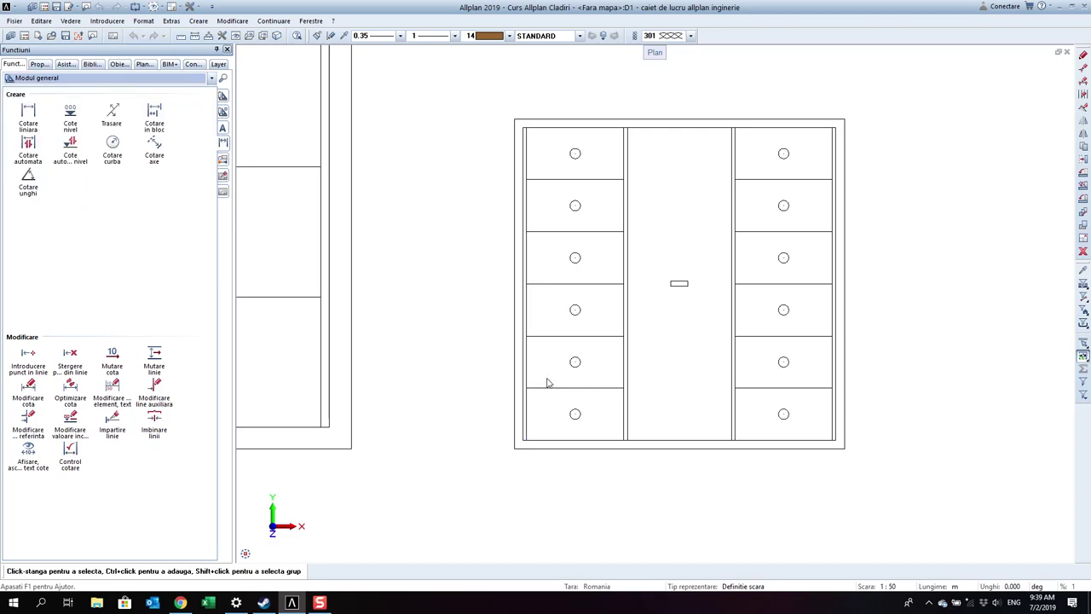
scroll(548, 383, "down", 3)
scroll(562, 332, "down", 1)
scroll(562, 332, "down", 2)
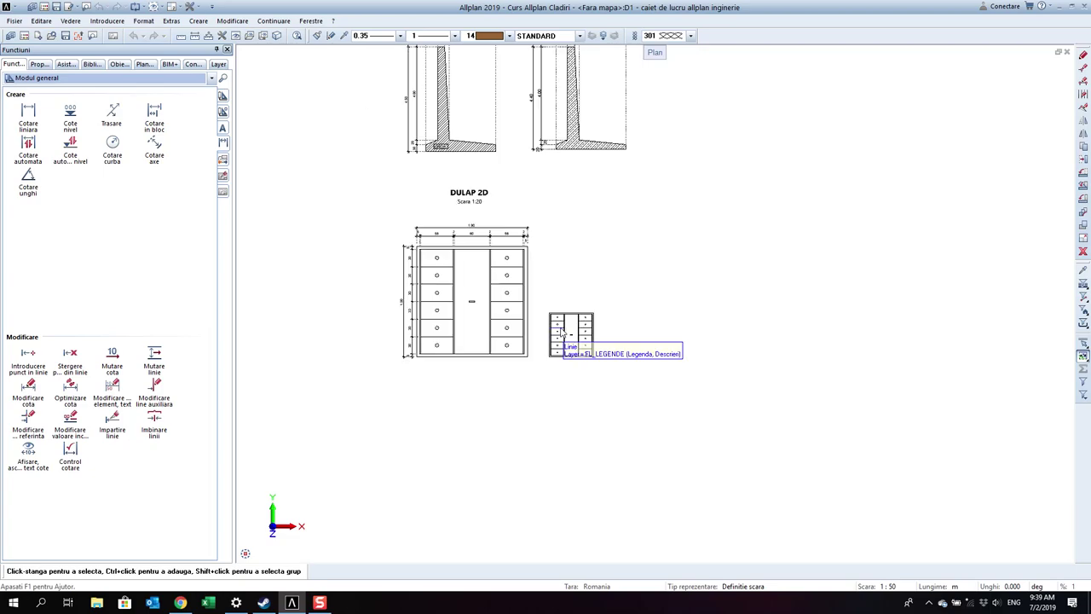
scroll(562, 332, "down", 1)
scroll(587, 133, "up", 5)
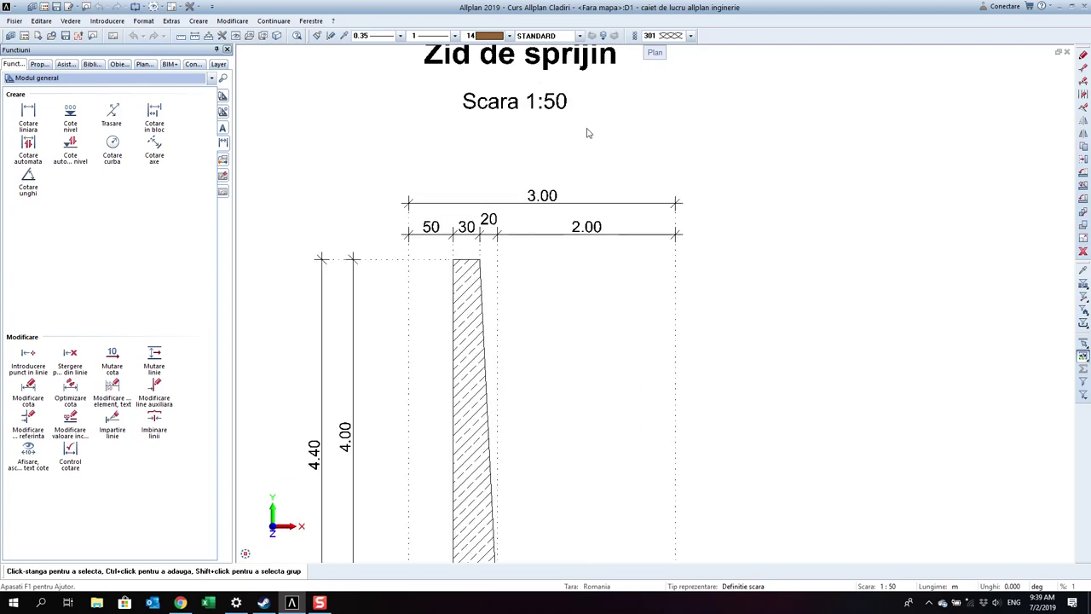
scroll(587, 133, "down", 5)
scroll(551, 446, "up", 3)
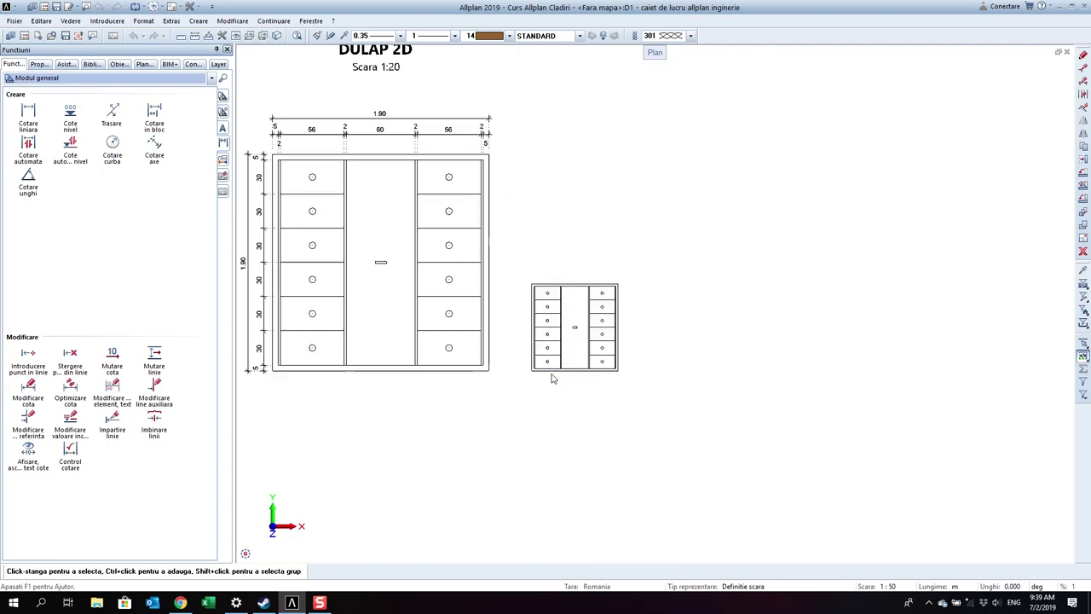
scroll(569, 289, "up", 2)
left_click(98, 79)
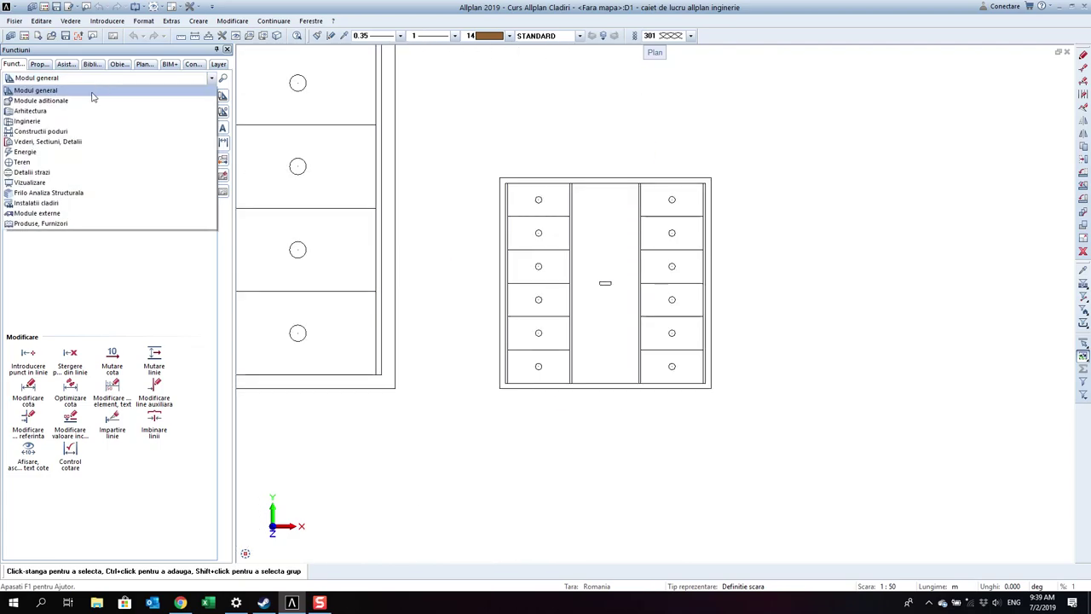
left_click(92, 91)
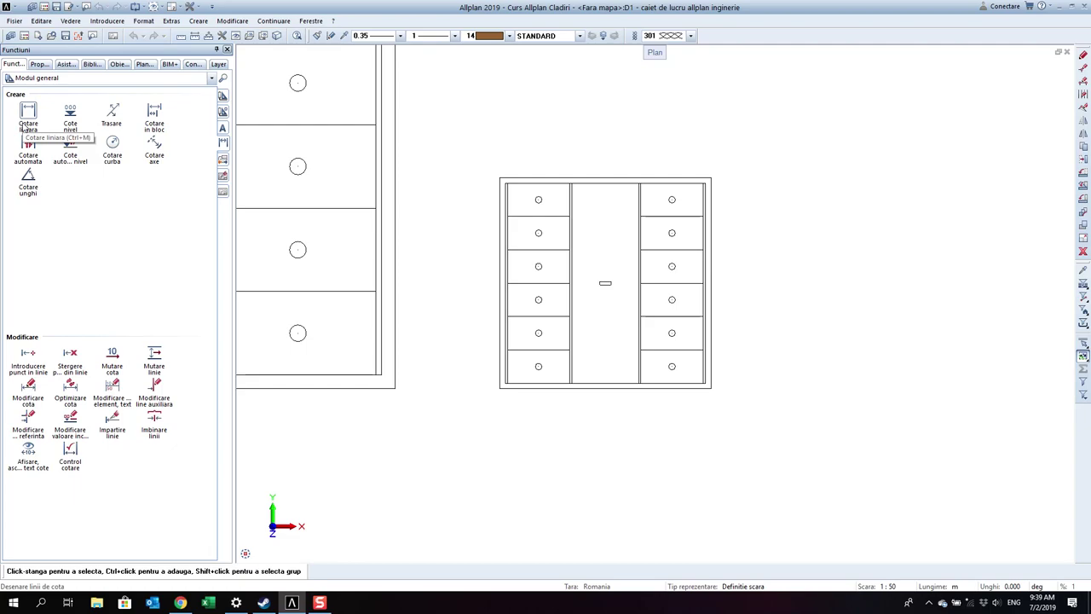
- Start a linear dimension and set the drawing scale to 1:20
left_click(26, 125)
scroll(370, 158, "up", 2)
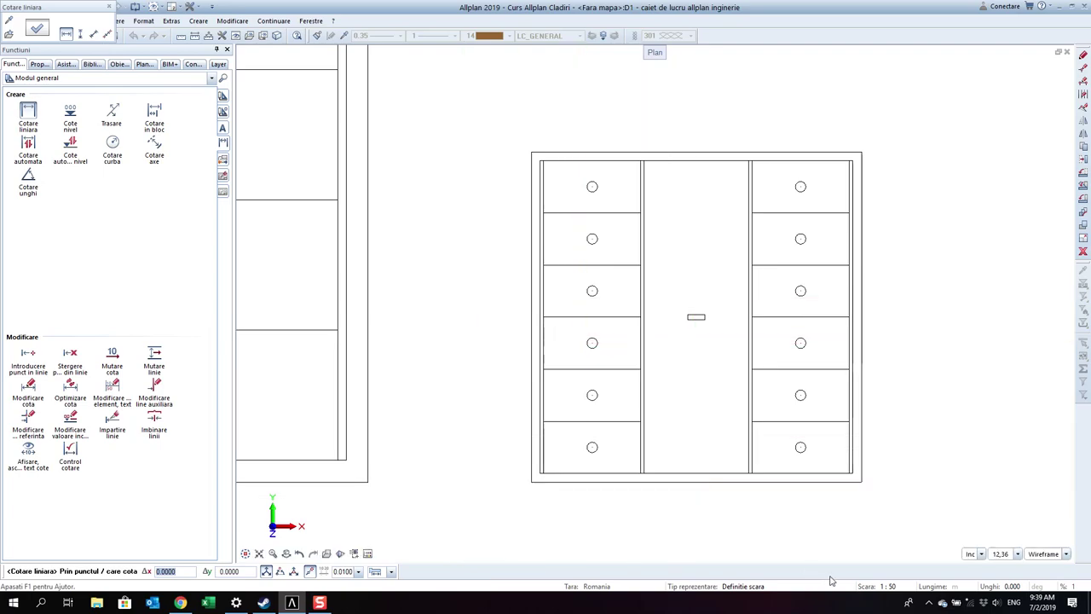
left_click(891, 586)
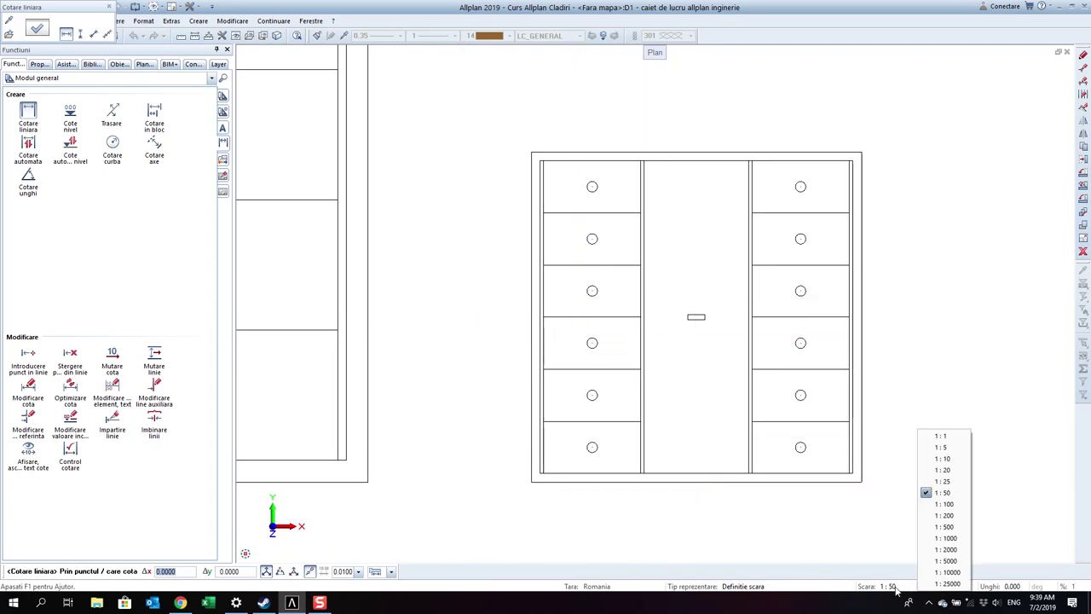
left_click(947, 470)
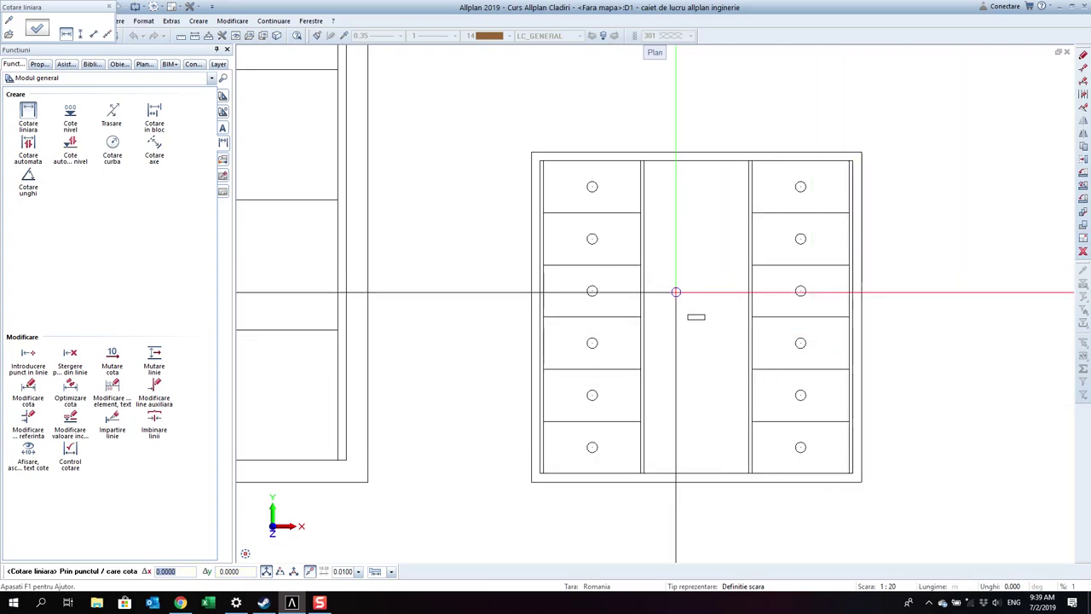
scroll(676, 292, "down", 1)
scroll(597, 184, "up", 1)
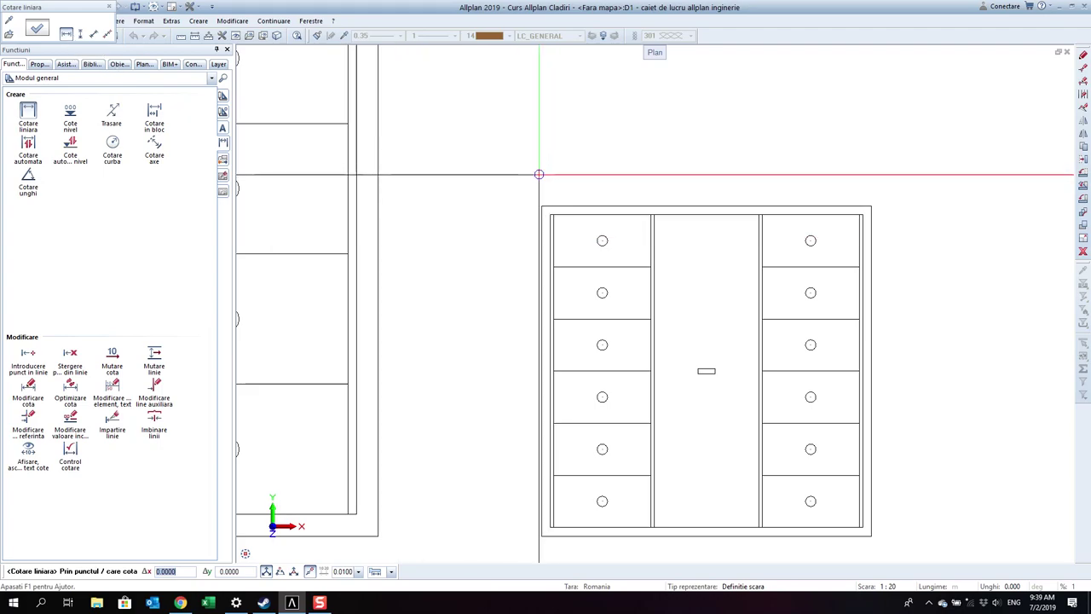
- Dimension the wardrobe top as a 5, 2, 56, 2, 60, 2, 56, 2, 5 chain
left_click(539, 174)
left_click(530, 198)
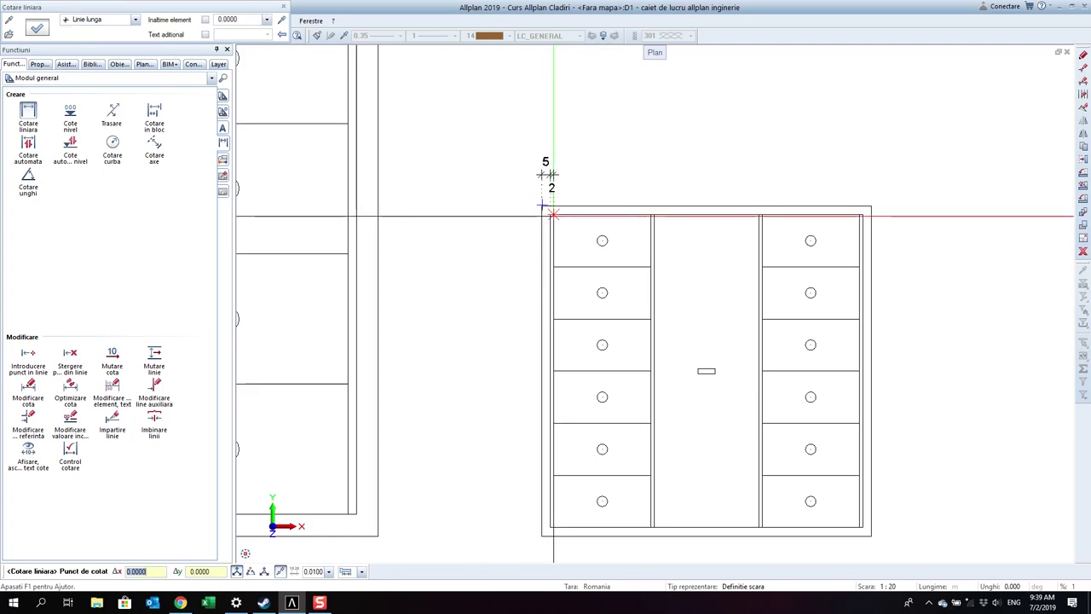
left_click(542, 204)
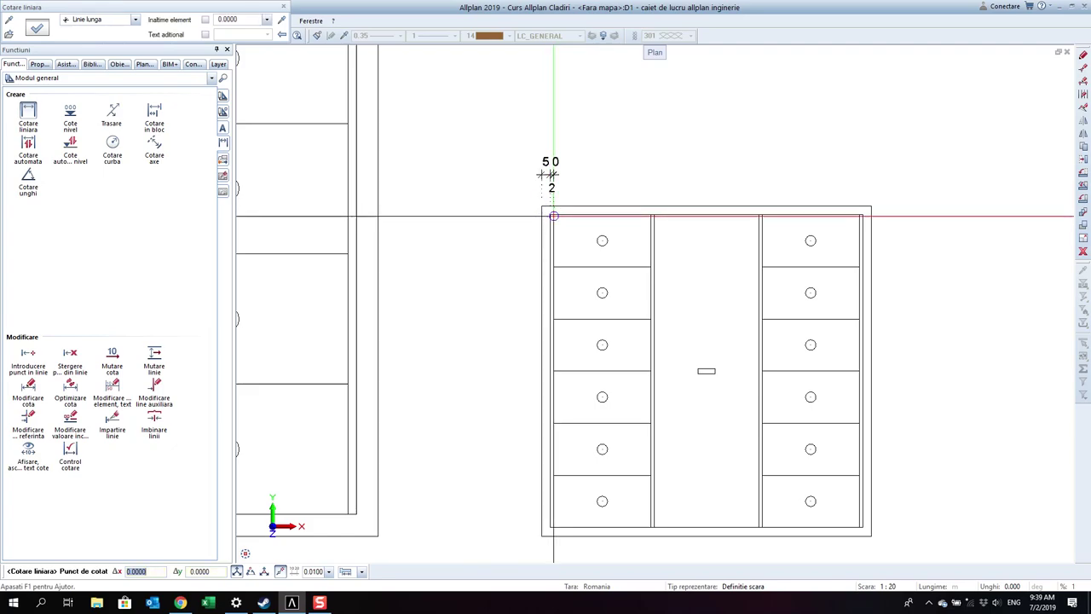
left_click(642, 203)
left_click(748, 203)
left_click(750, 203)
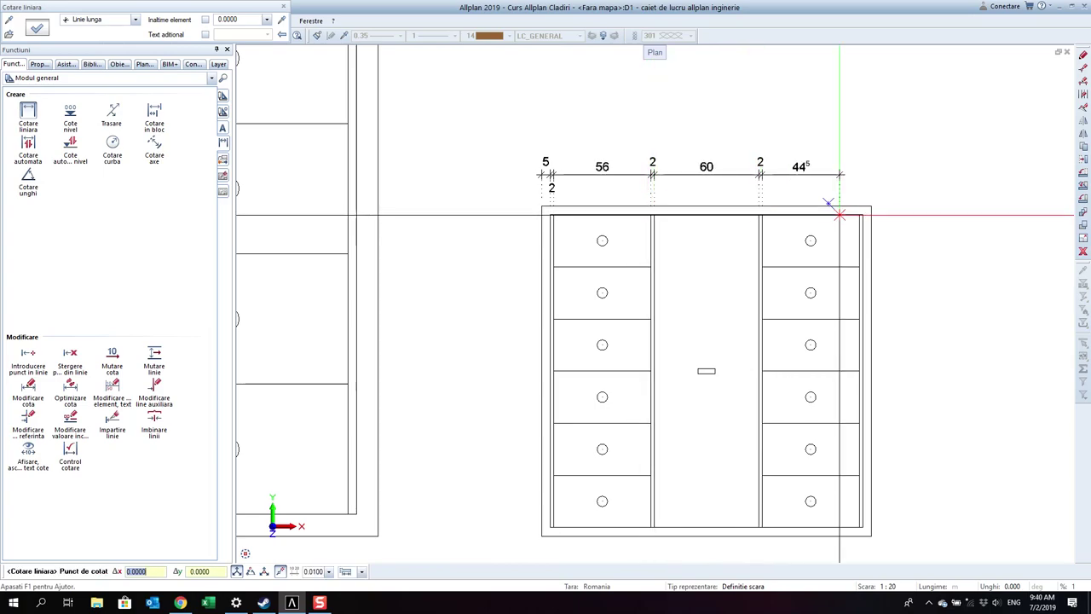
left_click(860, 210)
left_click(863, 208)
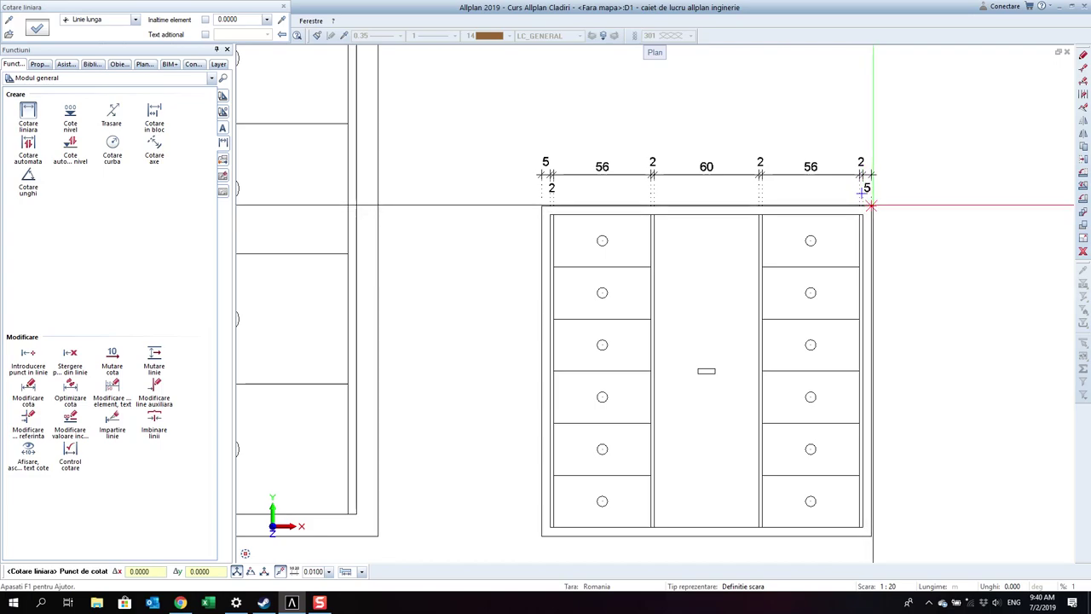
left_click(871, 205)
key("Escape")
- Add an overall 1.90 width dimension above the chain
left_click(935, 603)
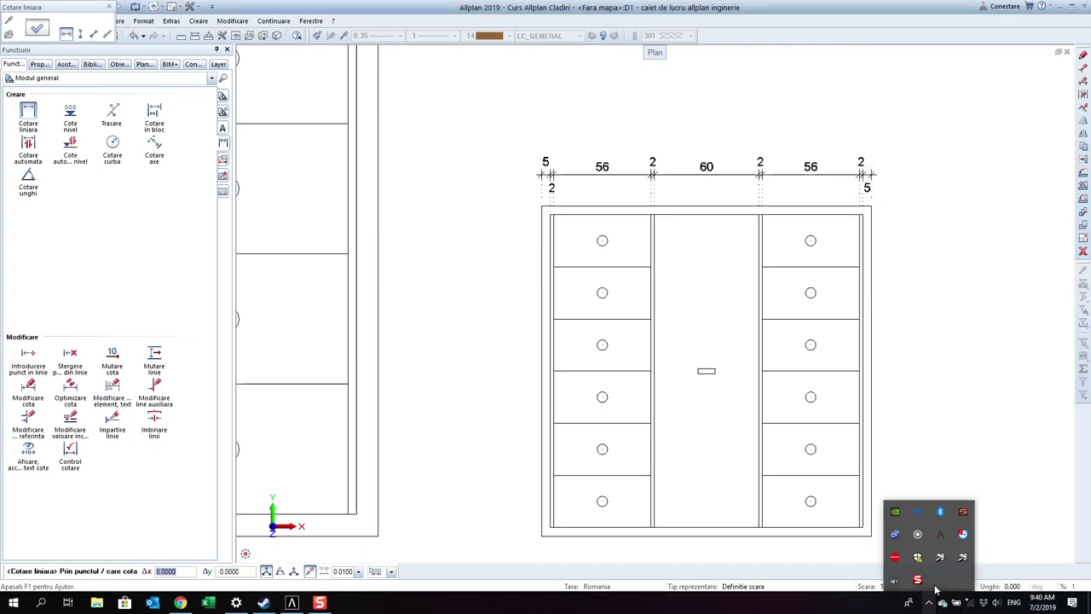
left_click(920, 585)
left_click(646, 167)
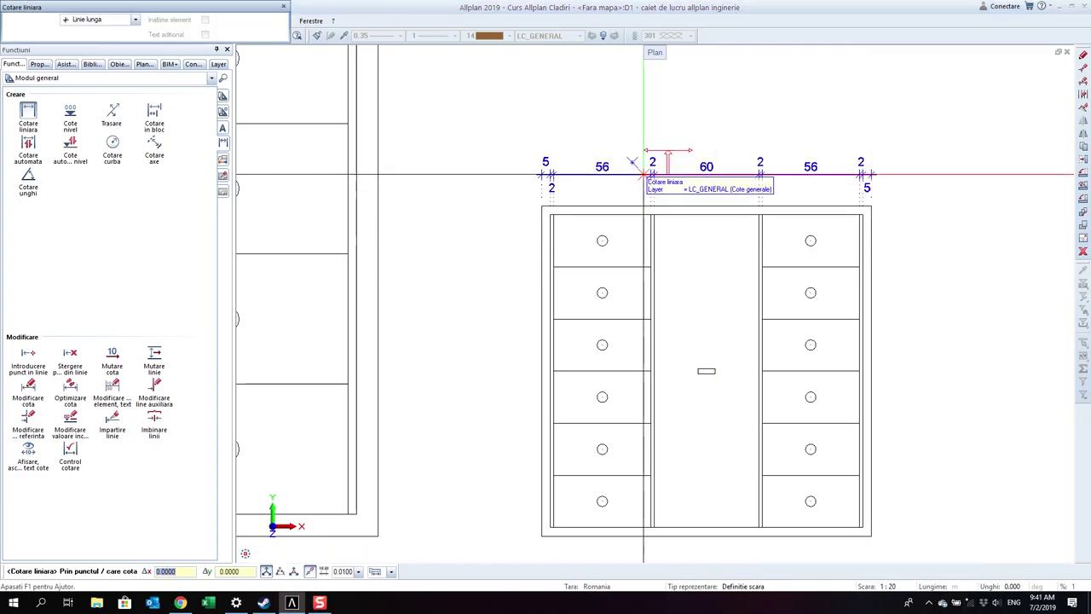
left_click(541, 198)
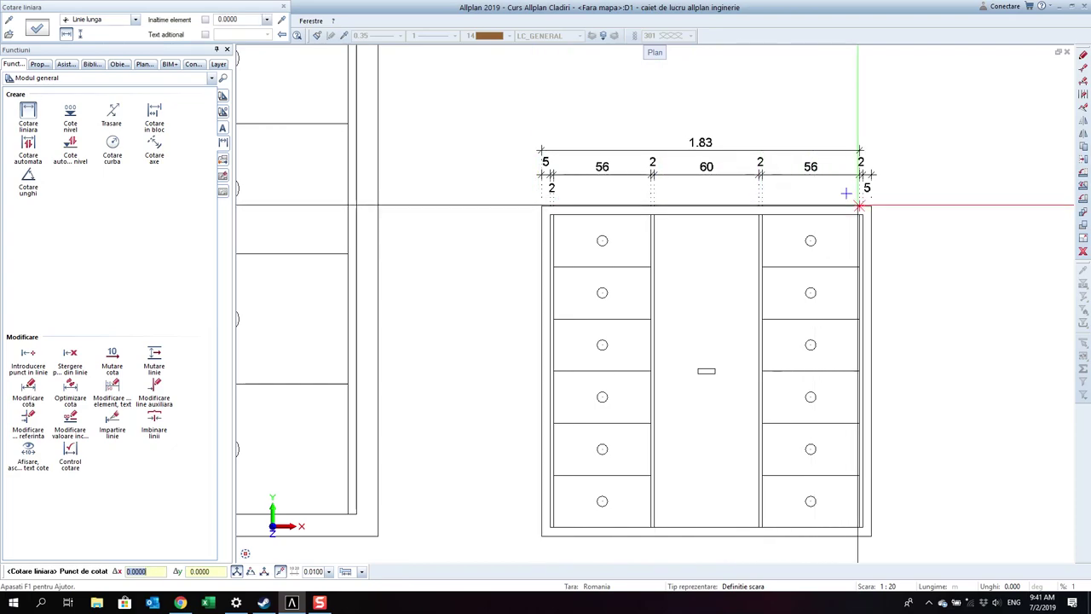
left_click(871, 149)
key("Escape")
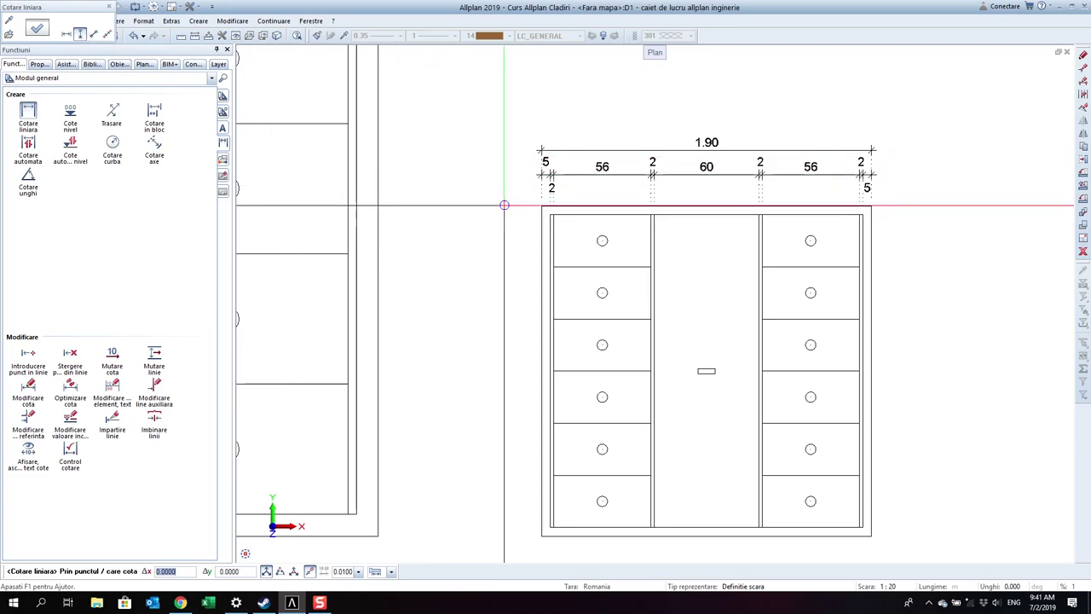
- Dimension the wardrobe's left side as 5, six 30 drawer heights, and 5
left_click(509, 209)
left_click(542, 207)
left_click(551, 215)
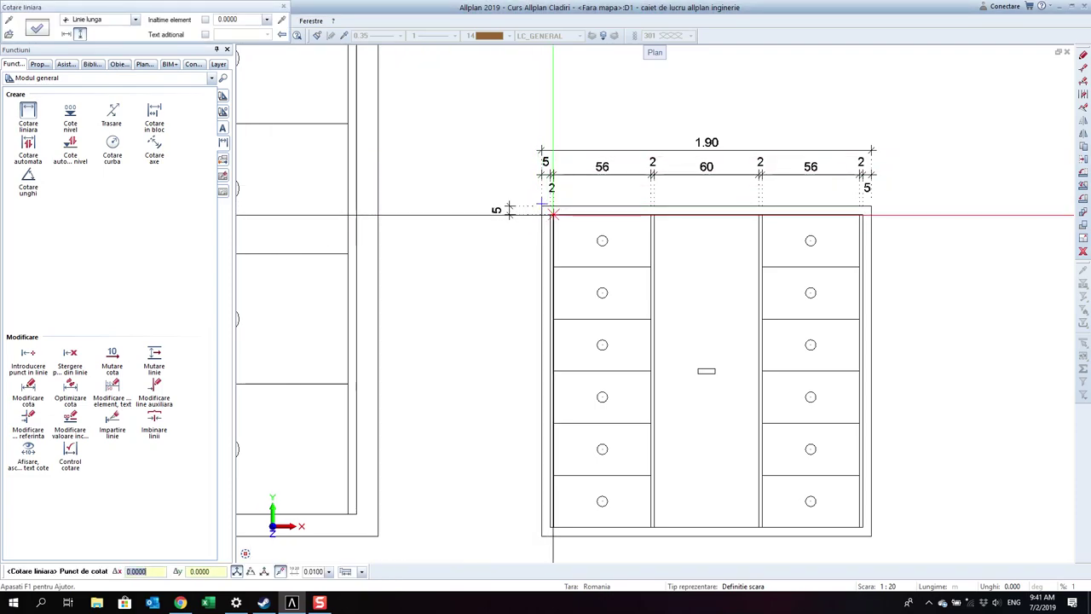
left_click(554, 267)
left_click(553, 319)
left_click(561, 371)
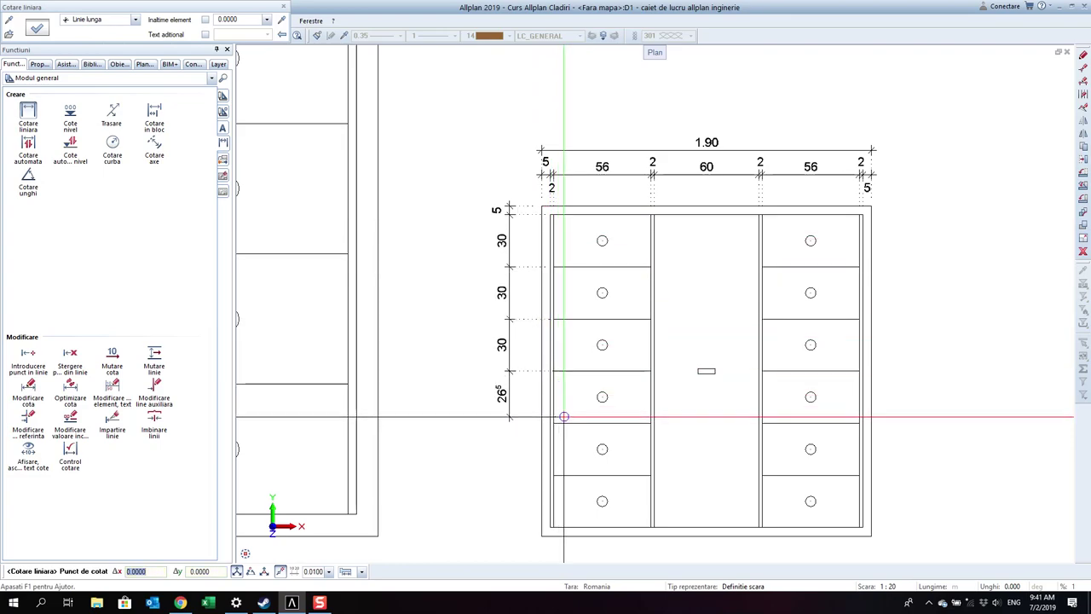
left_click(562, 423)
left_click(555, 475)
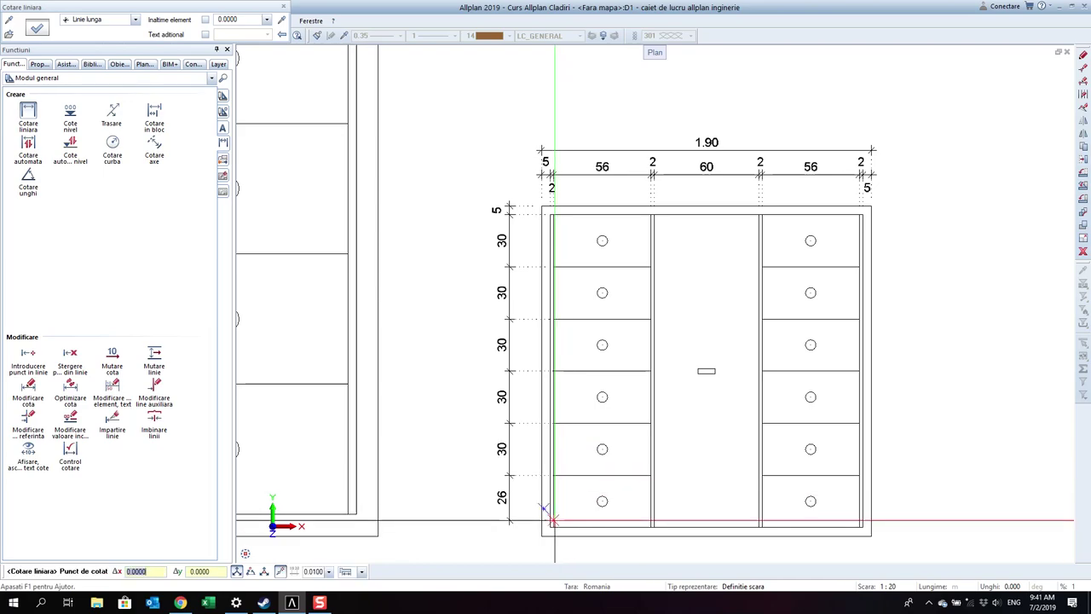
left_click(553, 527)
left_click(545, 535)
key("Escape")
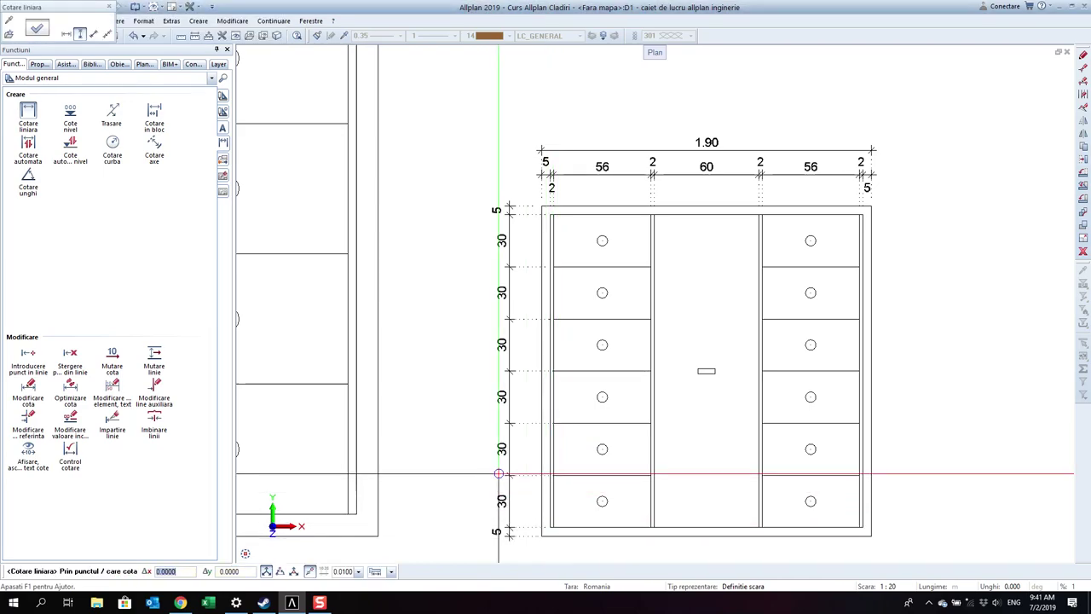
- Add an overall 1.90 height dimension further left of the chain
left_click(503, 471)
left_click(546, 536)
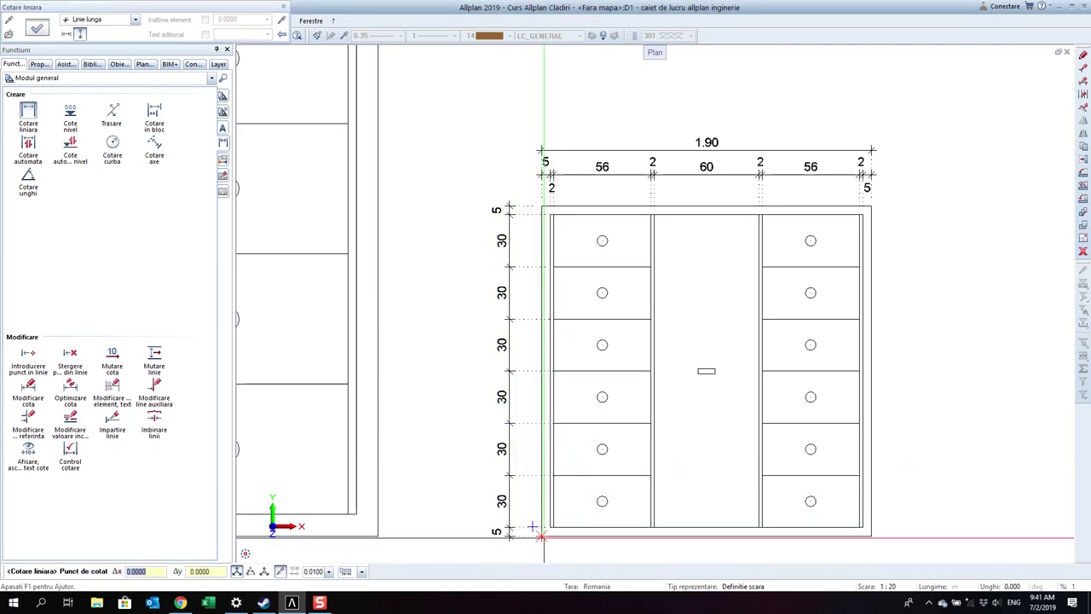
left_click(530, 205)
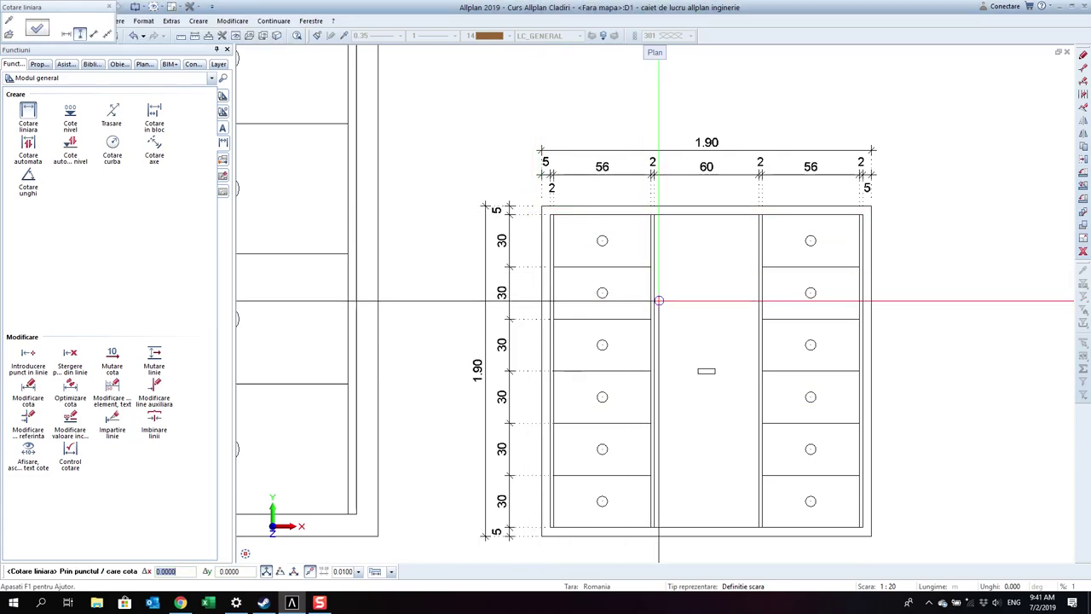
key("Escape")
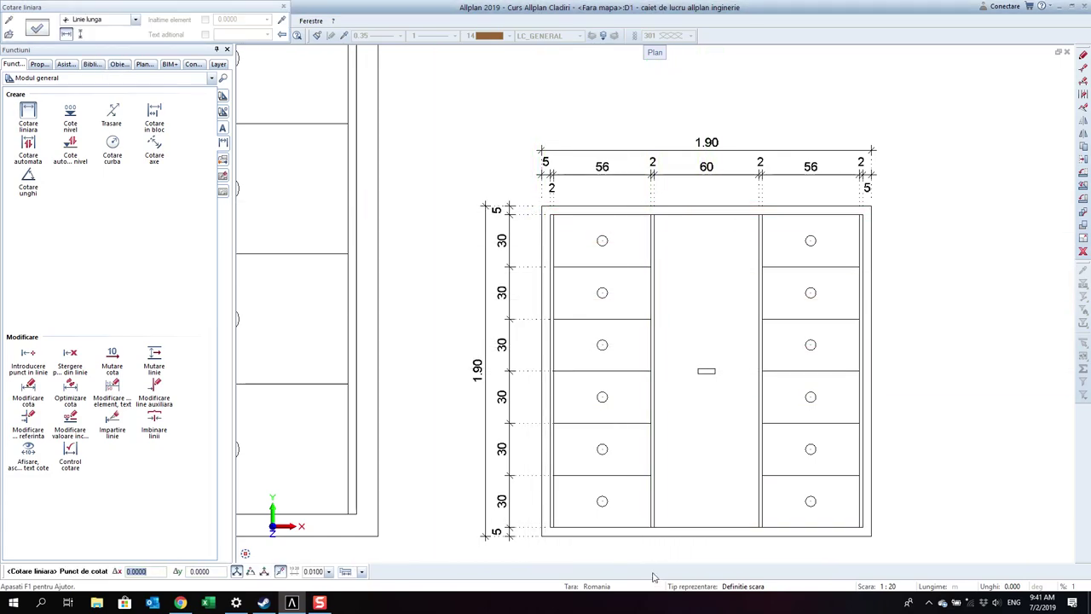
left_click(643, 512)
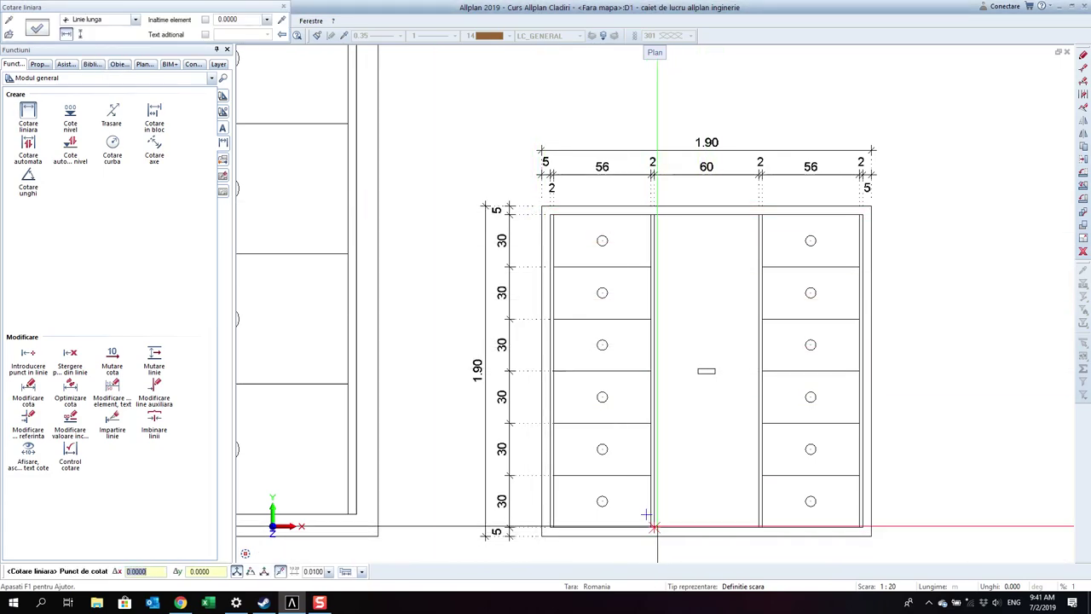
- Dimension the centre door handle position as 25, 10, 25
left_click(697, 369)
left_click(715, 368)
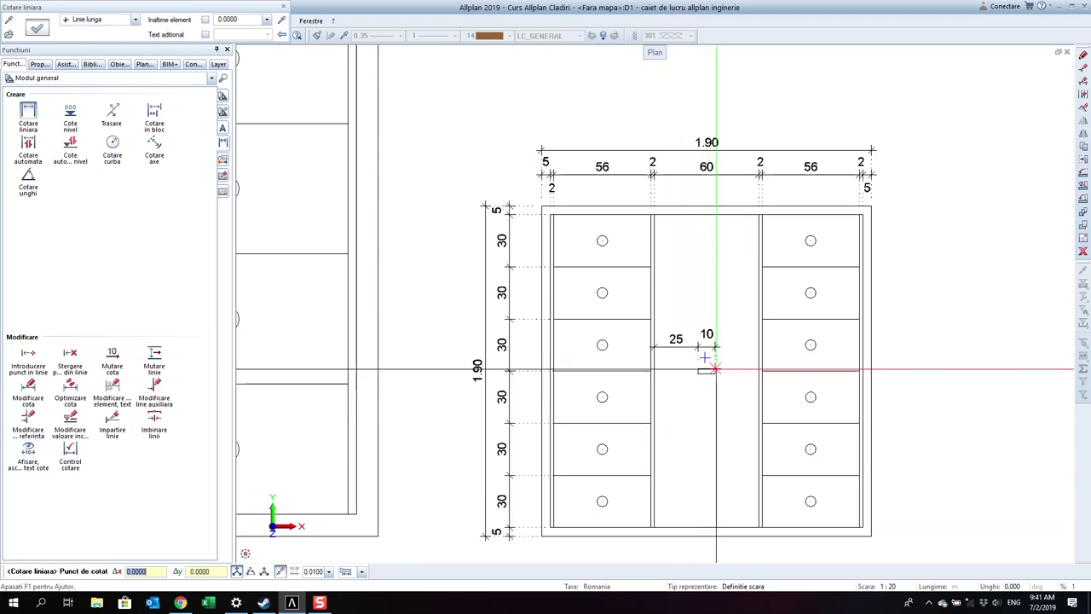
left_click(761, 518)
key("Escape")
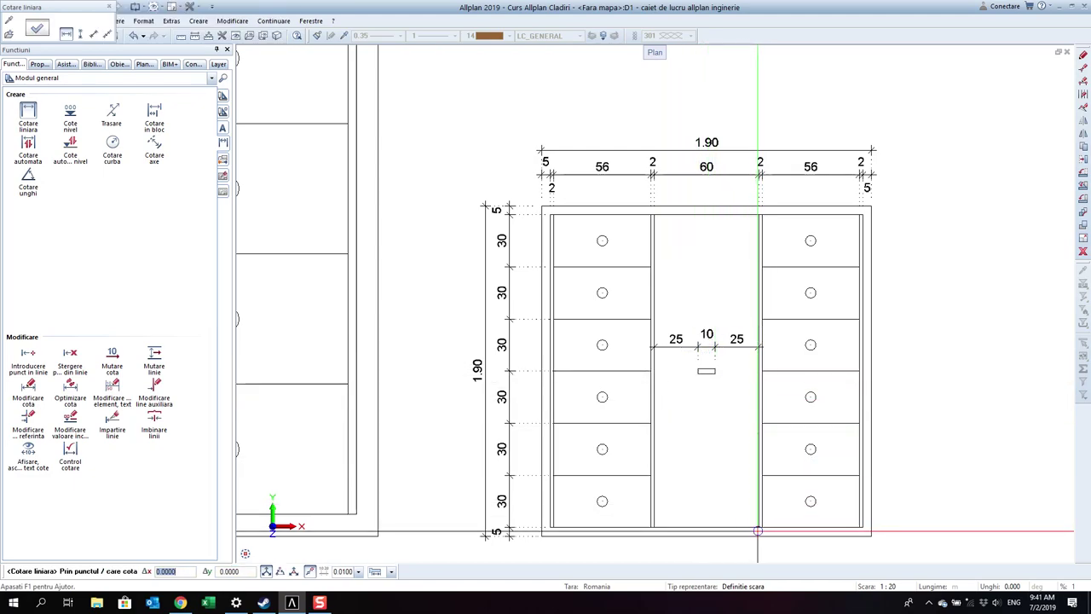
- Add a vertical 5, 88.5, 3, 88.5, 5 chain down the middle compartment
left_click(81, 33)
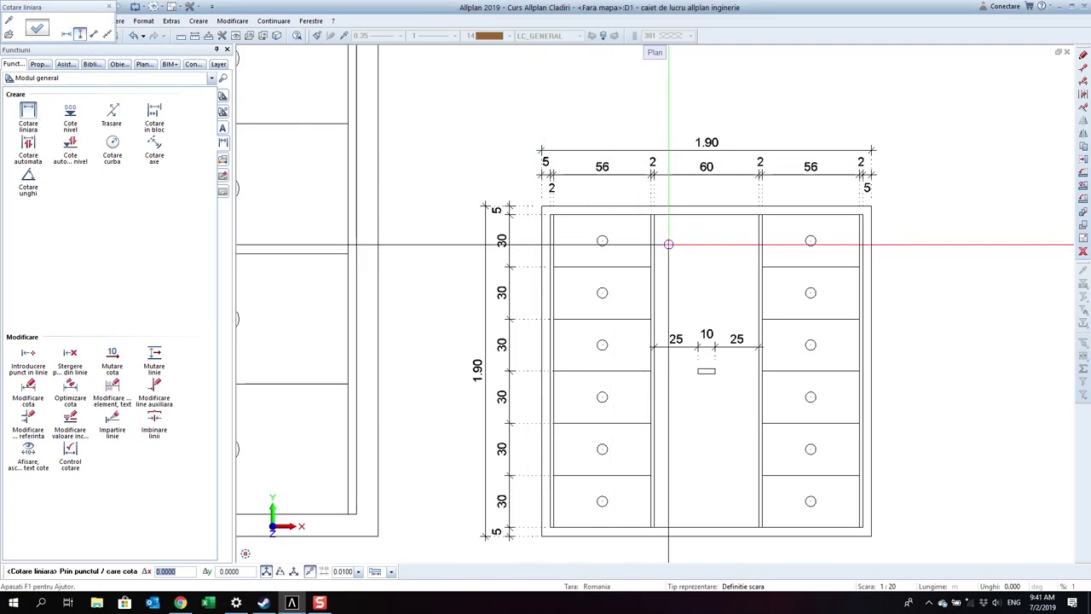
left_click(669, 244)
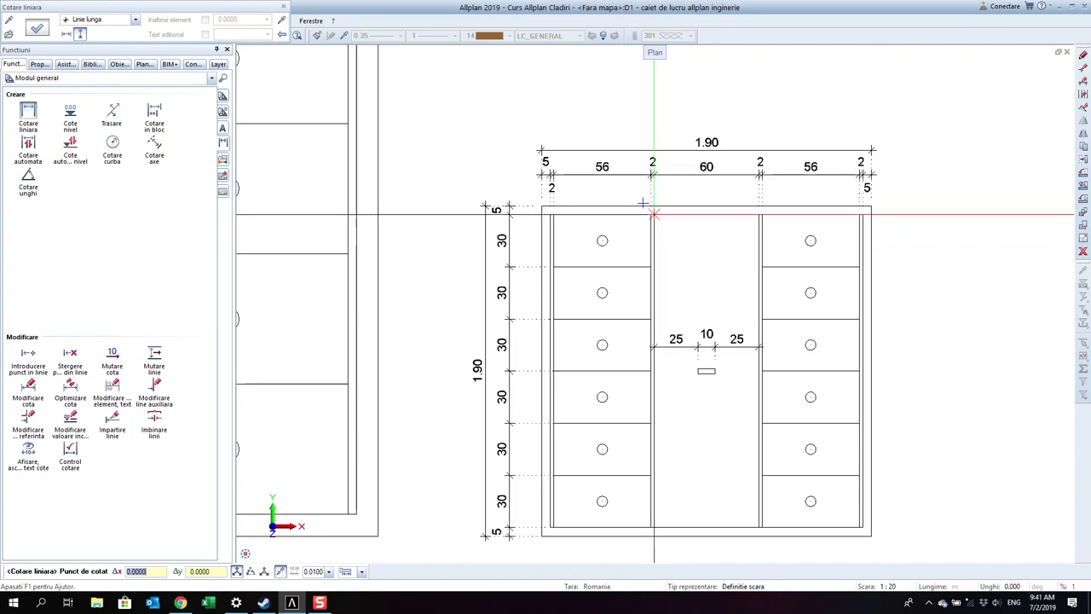
left_click(654, 213)
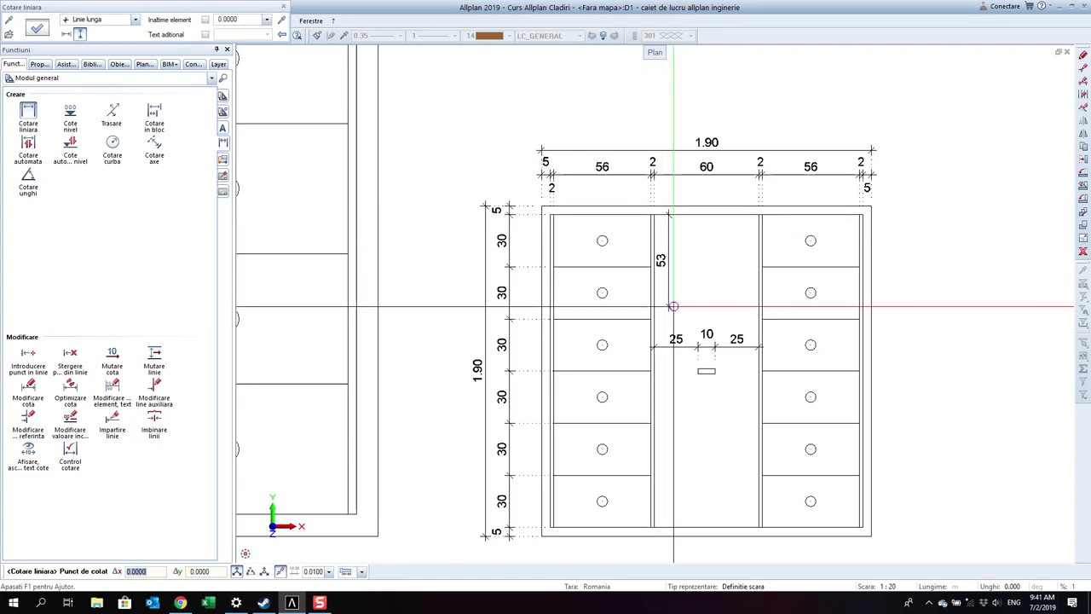
left_click(701, 374)
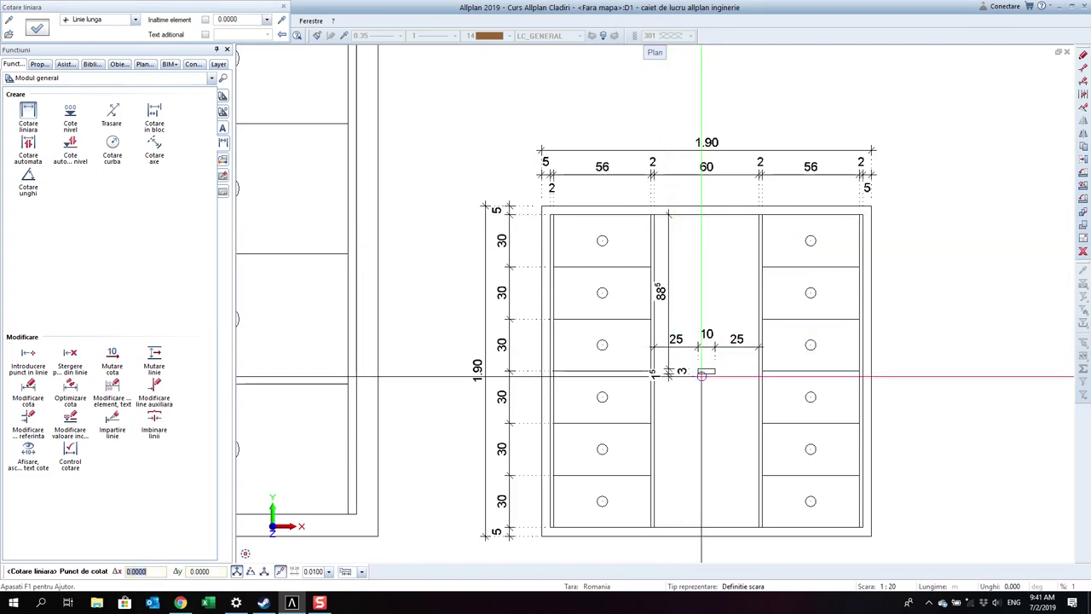
left_click(712, 527)
left_click(711, 536)
left_click(711, 205)
key("Escape")
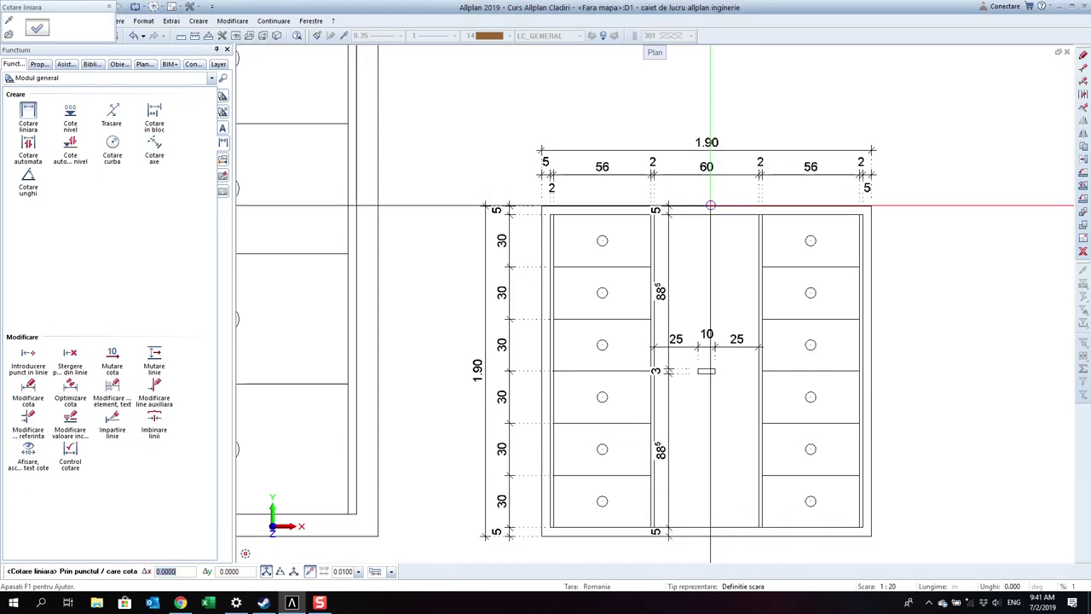
key("Escape")
scroll(682, 270, "up", 1)
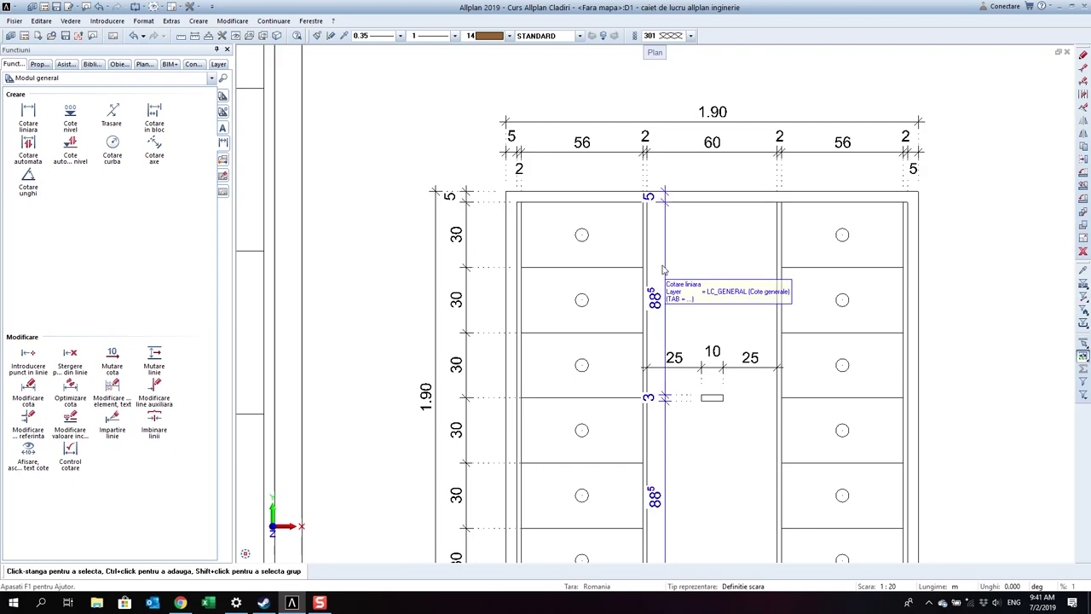
- Move the middle compartment's vertical dimension line right, clear of the shelf wall
right_click(663, 269)
left_click(726, 353)
left_click(661, 251)
left_click(665, 251)
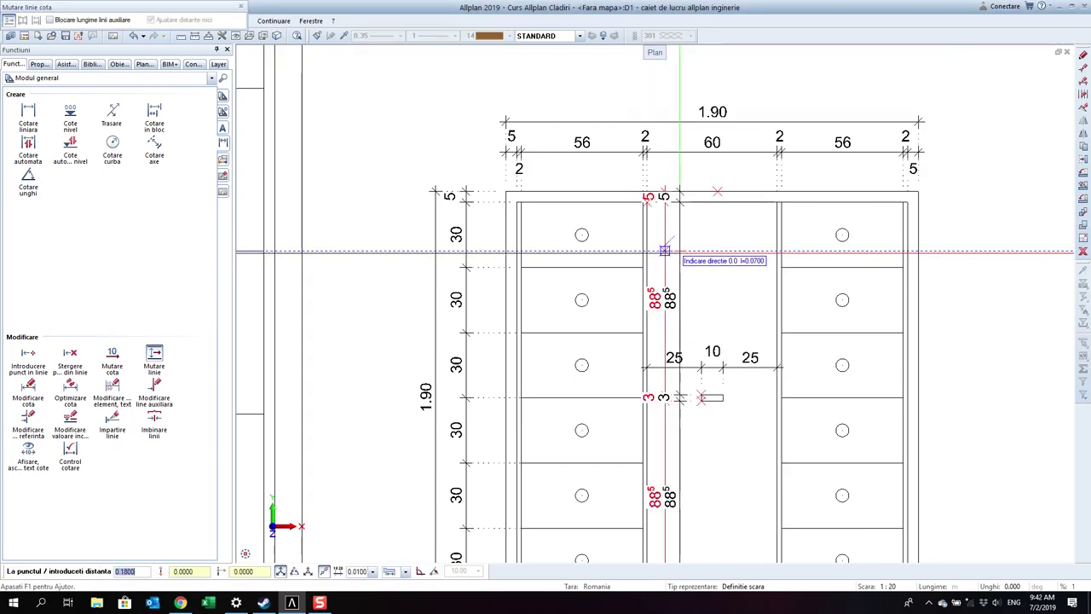
key("Escape")
key("Escape")
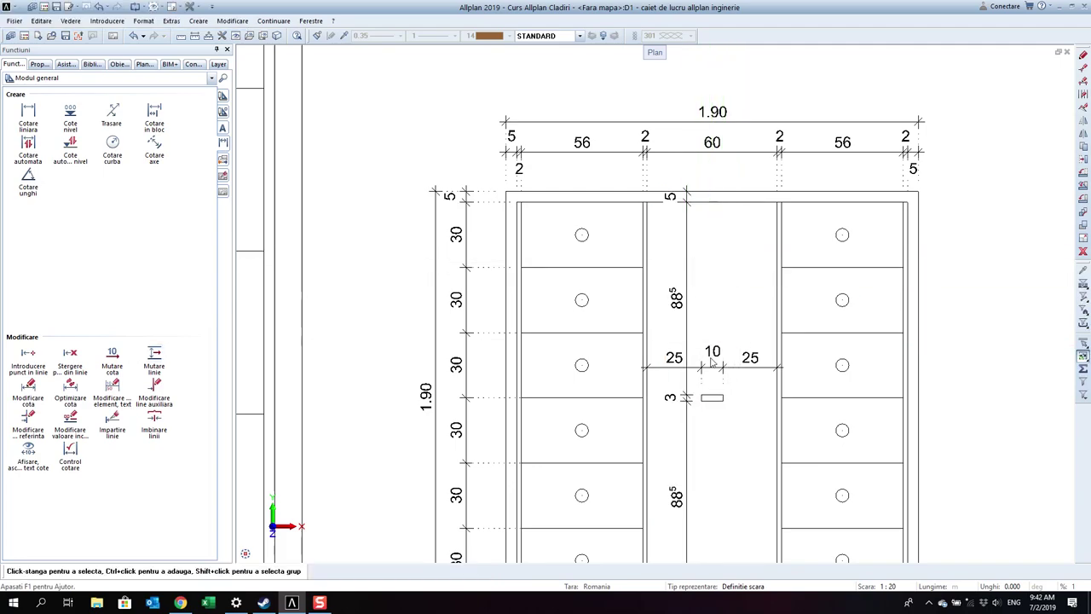
middle_click_drag(696, 369, 689, 347)
scroll(689, 347, "down", 2)
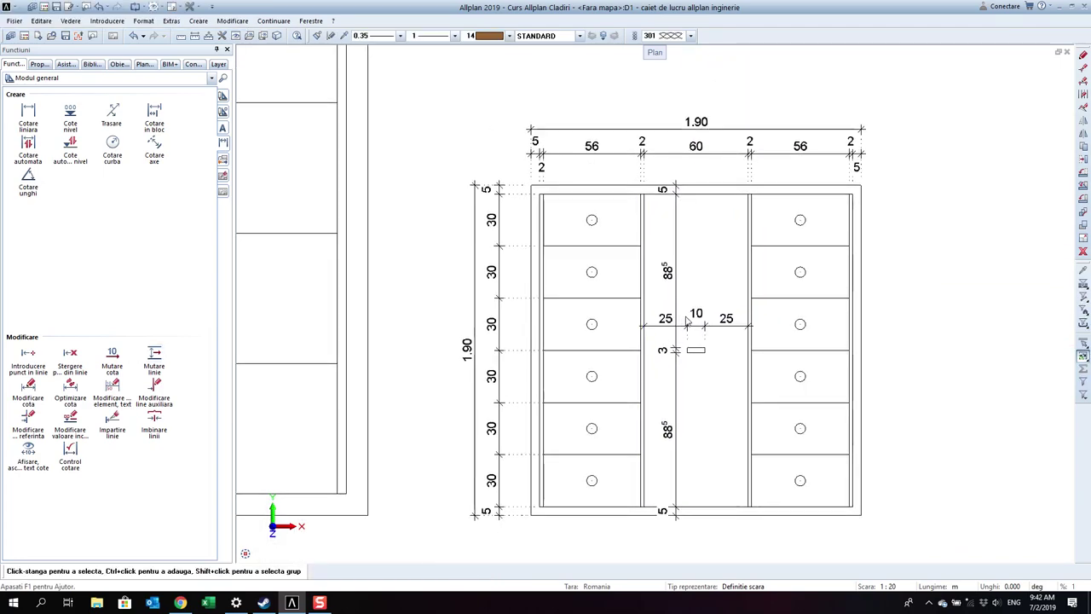
left_click(224, 128)
- Place the title 'Dulap 2D' above the cabinet at 5 mm text height
left_click(28, 112)
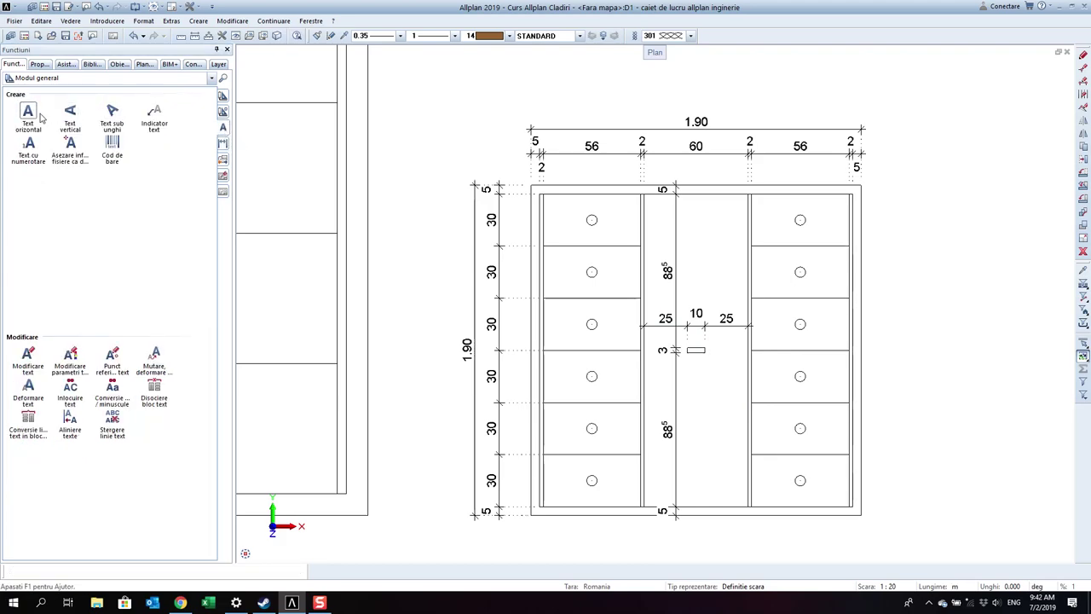
middle_click_drag(743, 138, 762, 217)
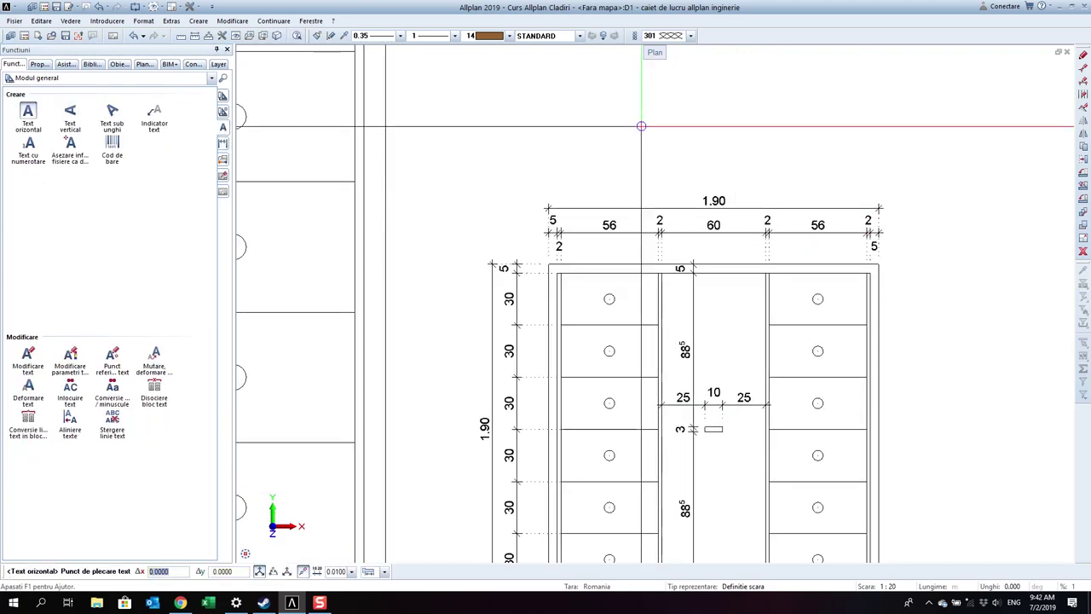
left_click(641, 126)
type("Dulap 2D")
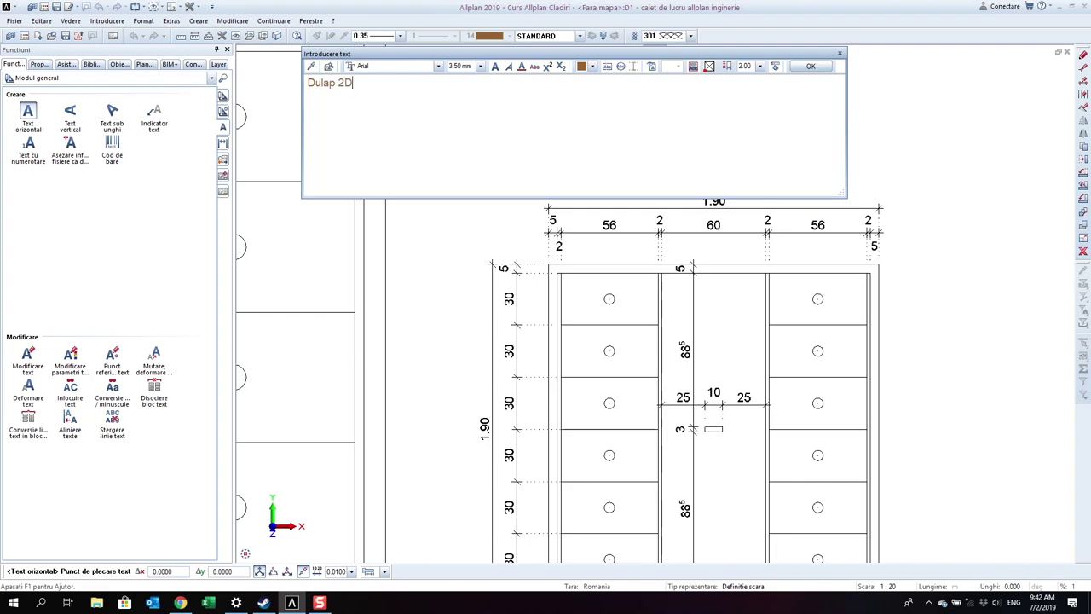
double_click(461, 66)
type("5")
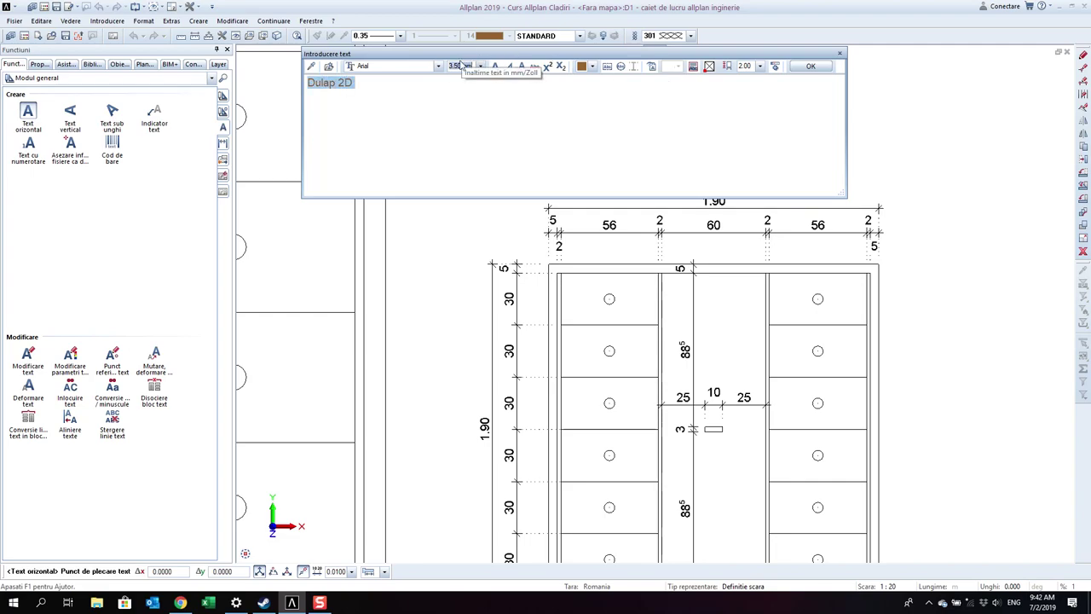
key("Return")
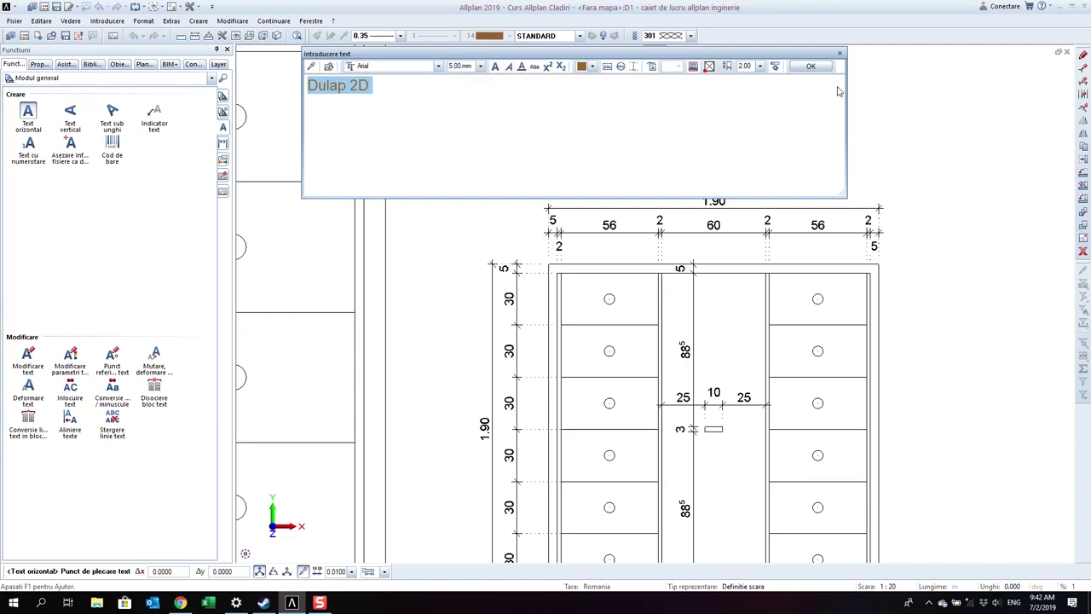
left_click(812, 67)
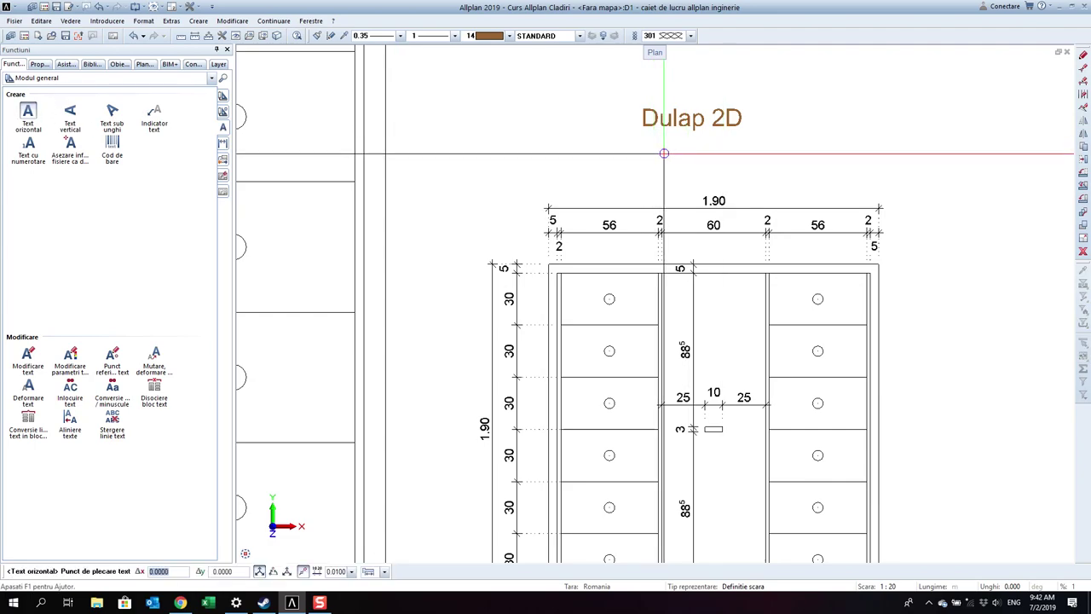
- Add 'Scara 1:20' beneath the title at 3.5 mm text height
left_click(665, 154)
type("Scara 1:20")
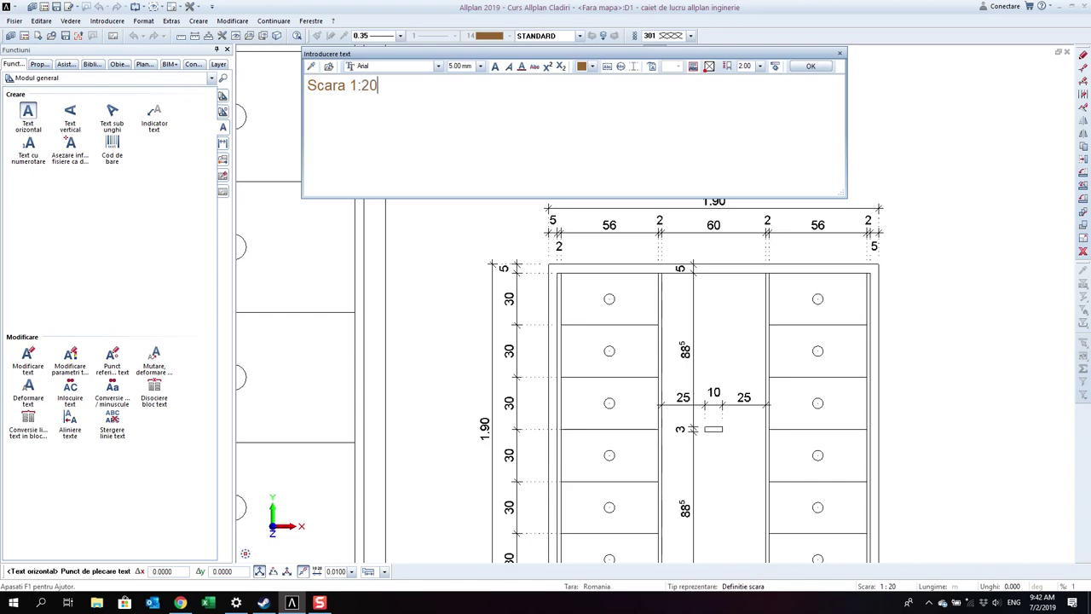
key("ctrl+a")
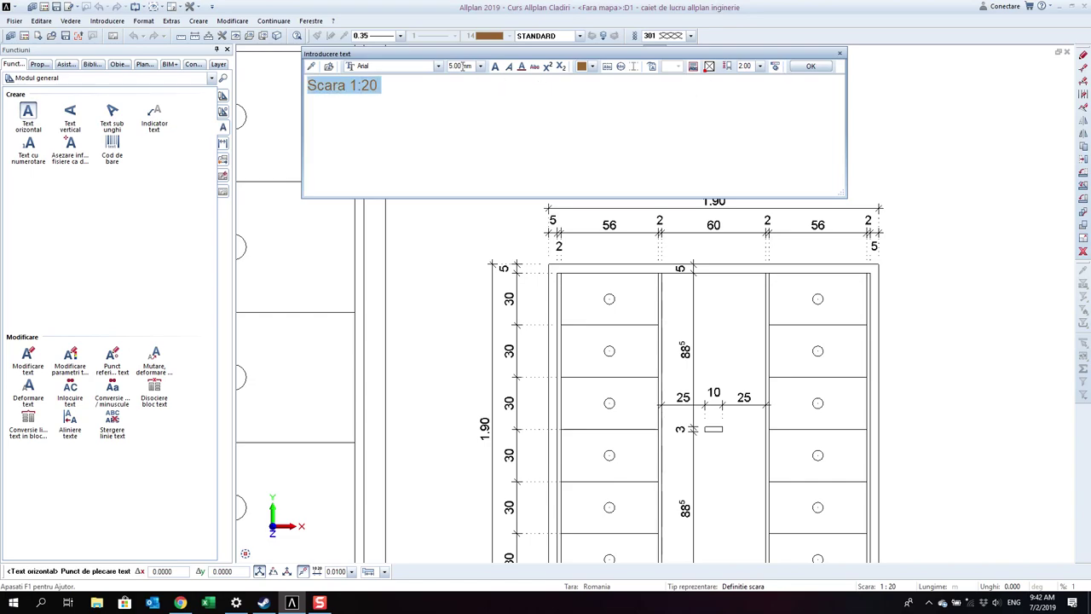
type("3.")
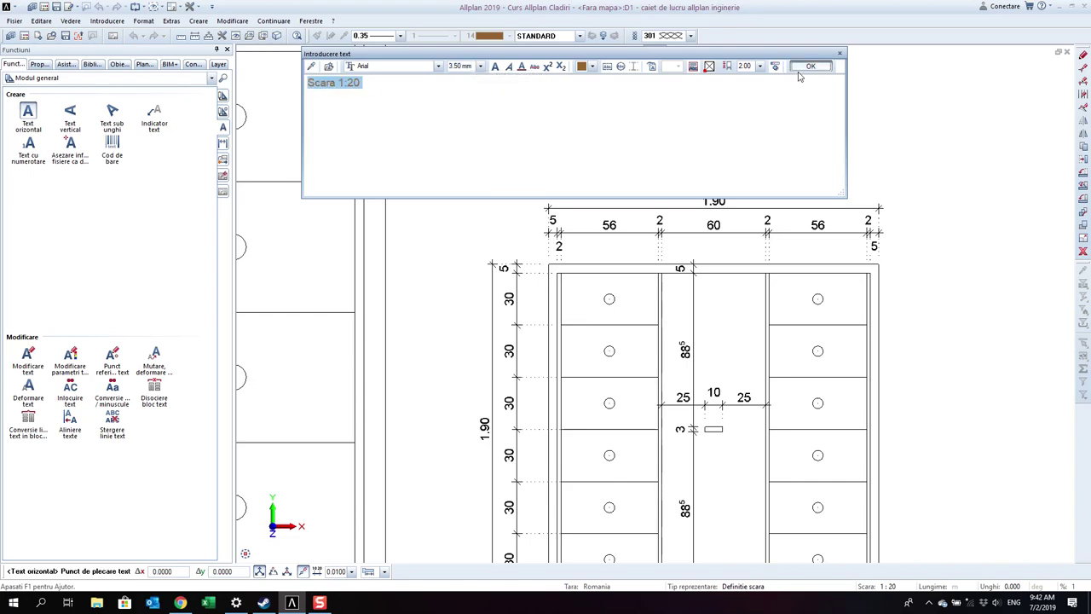
left_click(810, 66)
- Move both title texts so they sit centred above the cabinet
left_click(1083, 356)
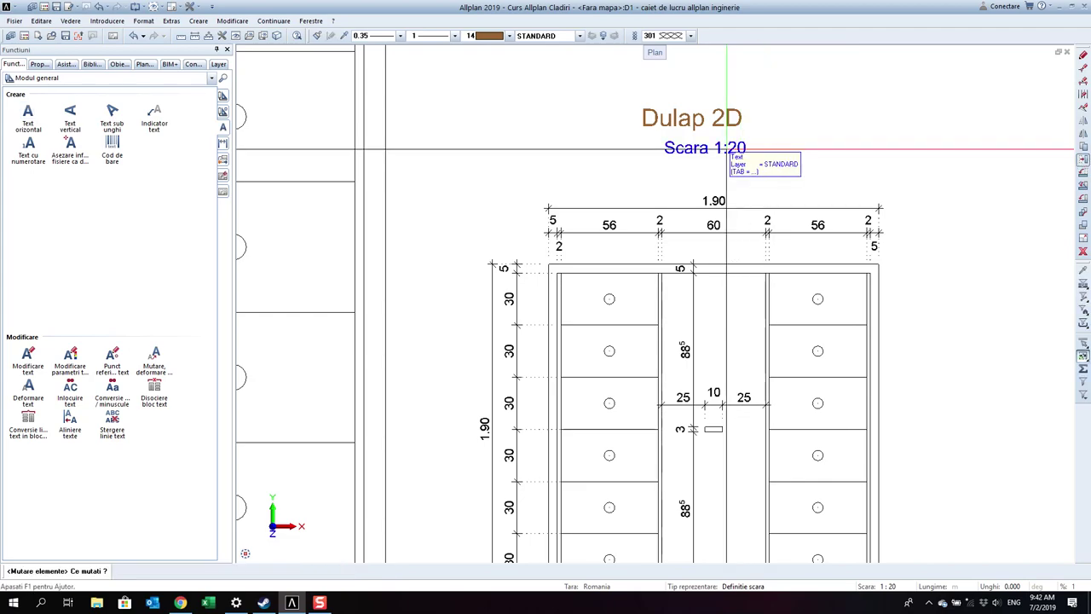
left_click(709, 148)
key("Escape")
left_click(695, 123)
left_click(695, 128)
scroll(710, 144, "down", 1)
left_click(706, 141)
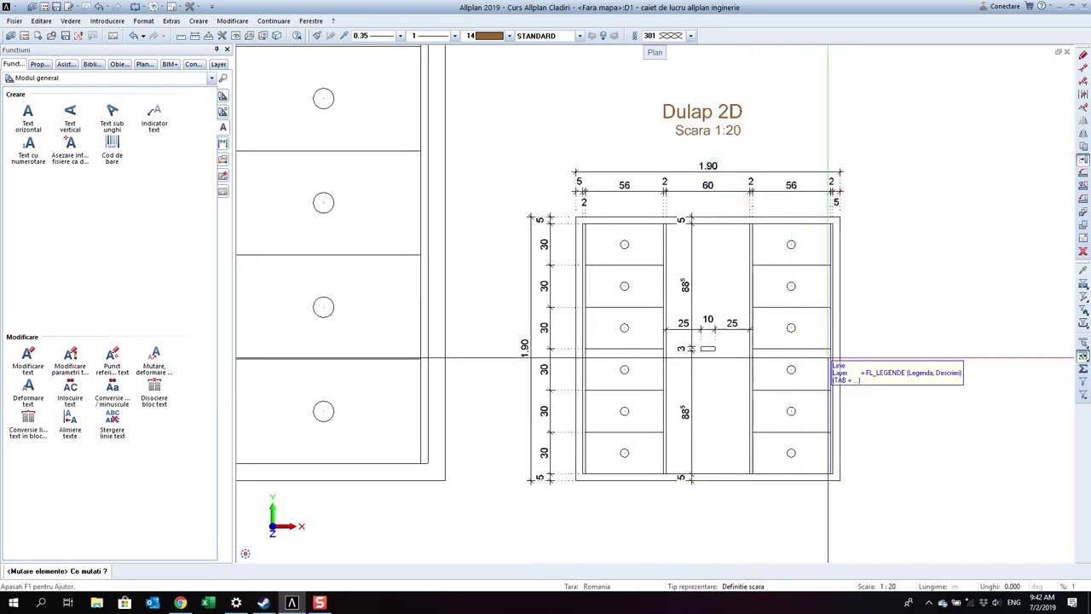
key("Escape")
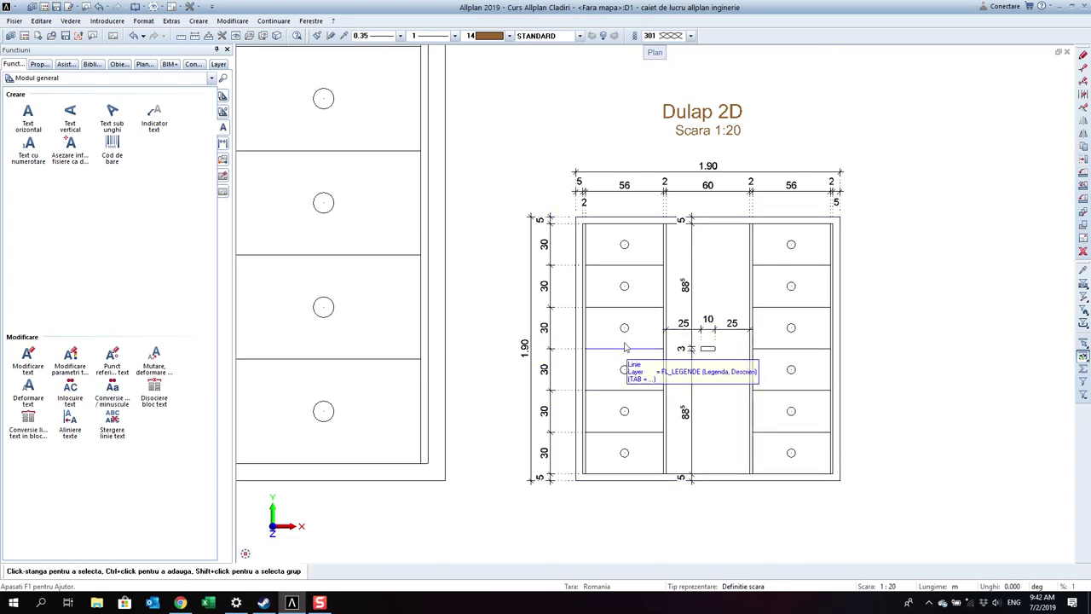
left_click(222, 143)
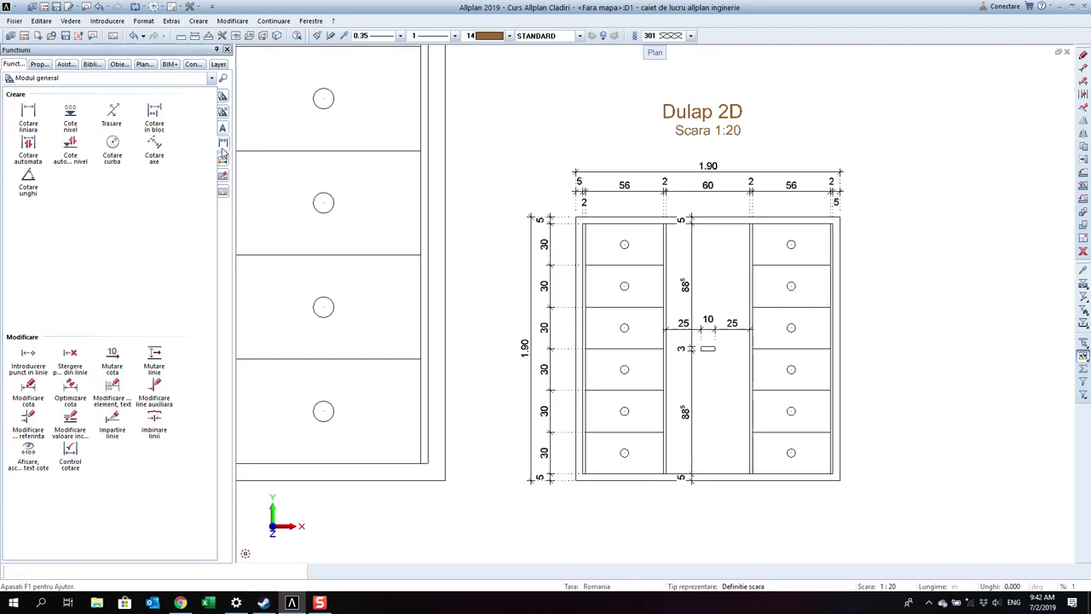
- Add a curved dimension reading 3 to a small circle in the left column
left_click(113, 153)
scroll(607, 361, "up", 4)
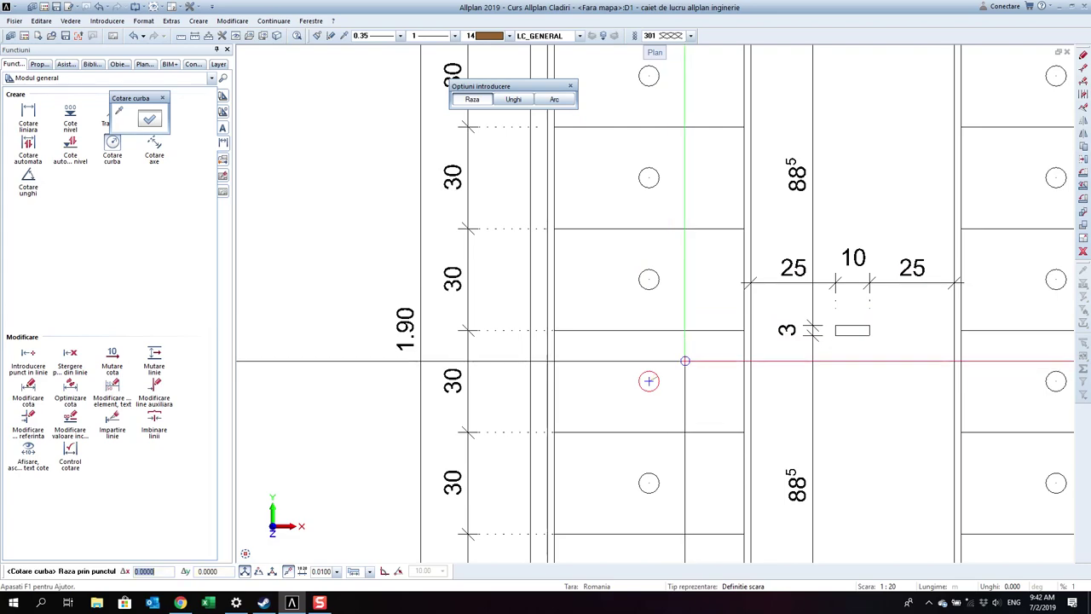
left_click(686, 360)
scroll(641, 286, "down", 2)
scroll(767, 289, "down", 1)
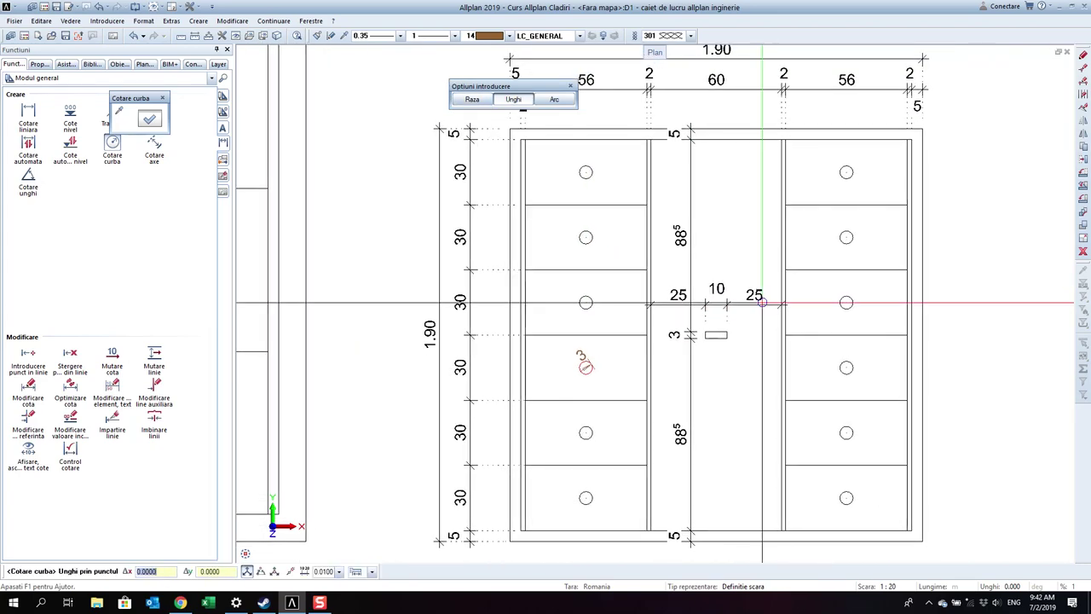
left_click(713, 256)
scroll(714, 256, "down", 1)
middle_click_drag(713, 256, 711, 305)
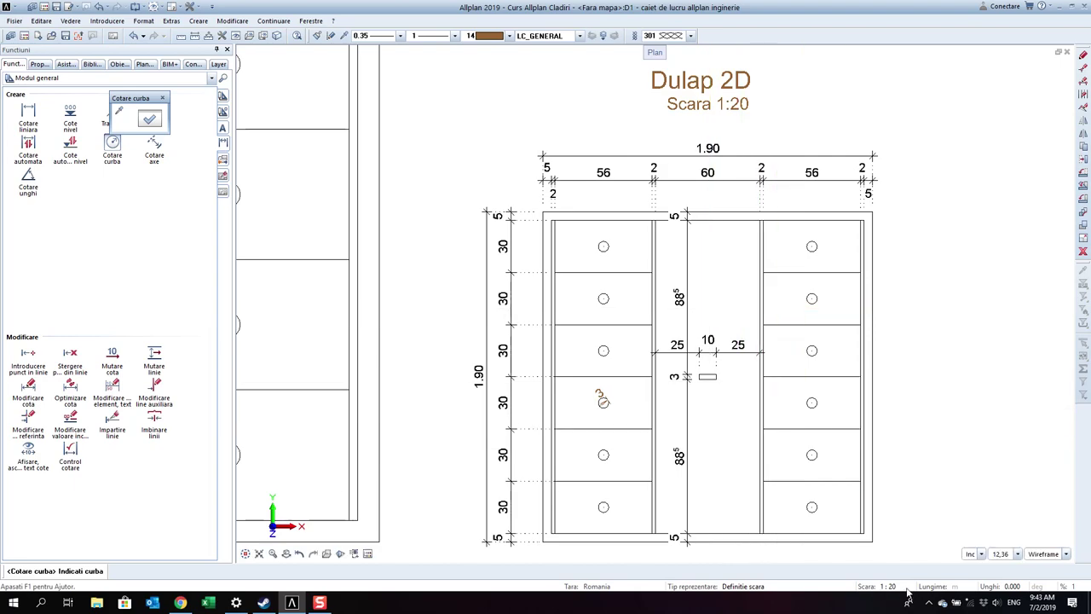
left_click(929, 602)
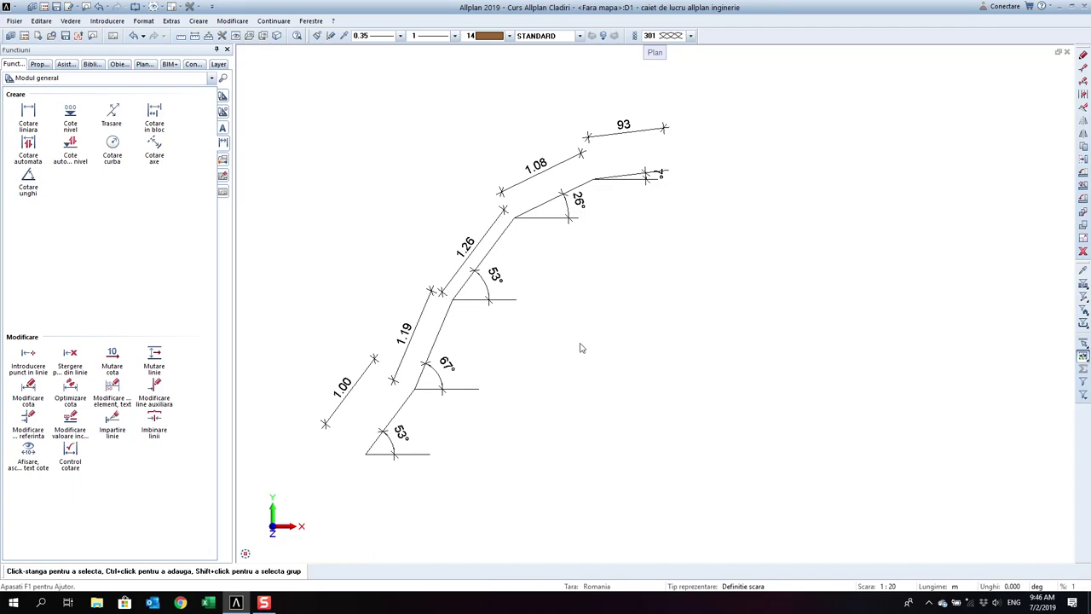
- Pan to the dimensioned slope profile and start a polyline from the drawing tools
middle_click_drag(607, 348, 559, 338)
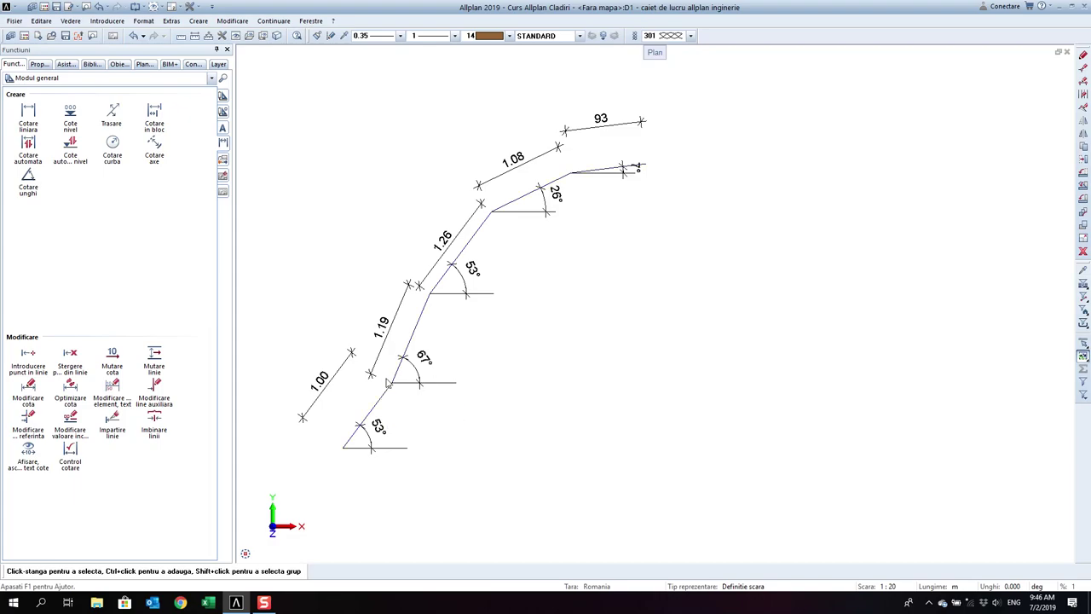
scroll(387, 384, "down", 1)
middle_click_drag(415, 382, 464, 389)
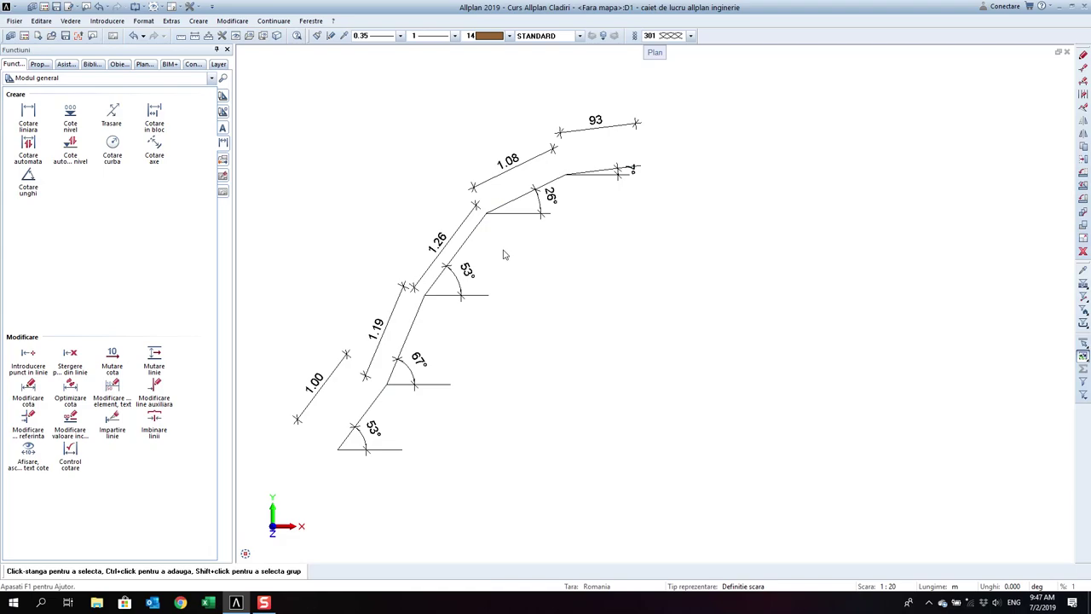
scroll(503, 254, "down", 1)
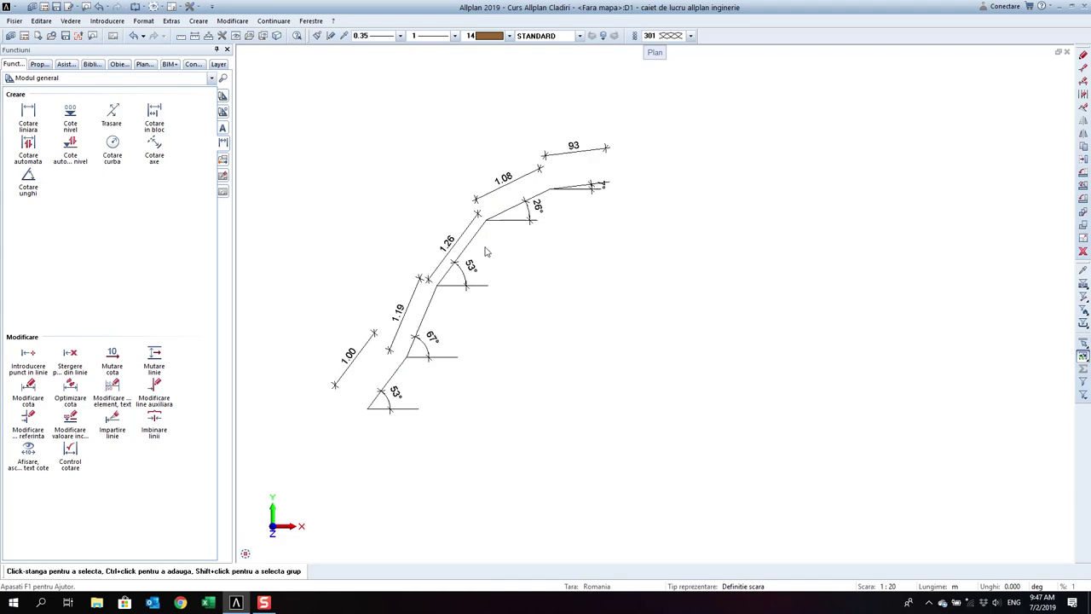
left_click(223, 97)
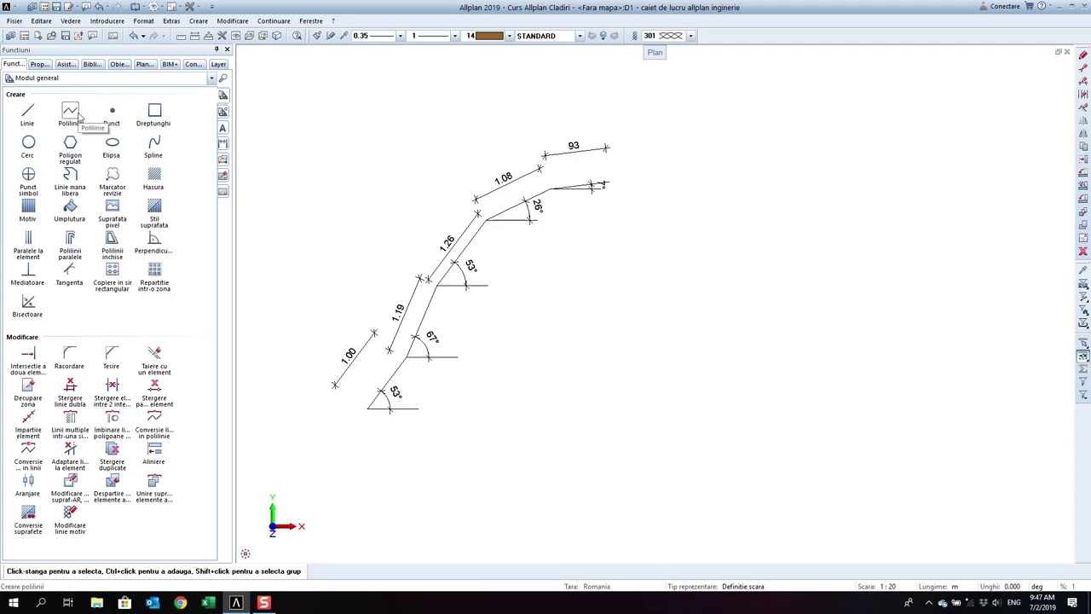
left_click(78, 114)
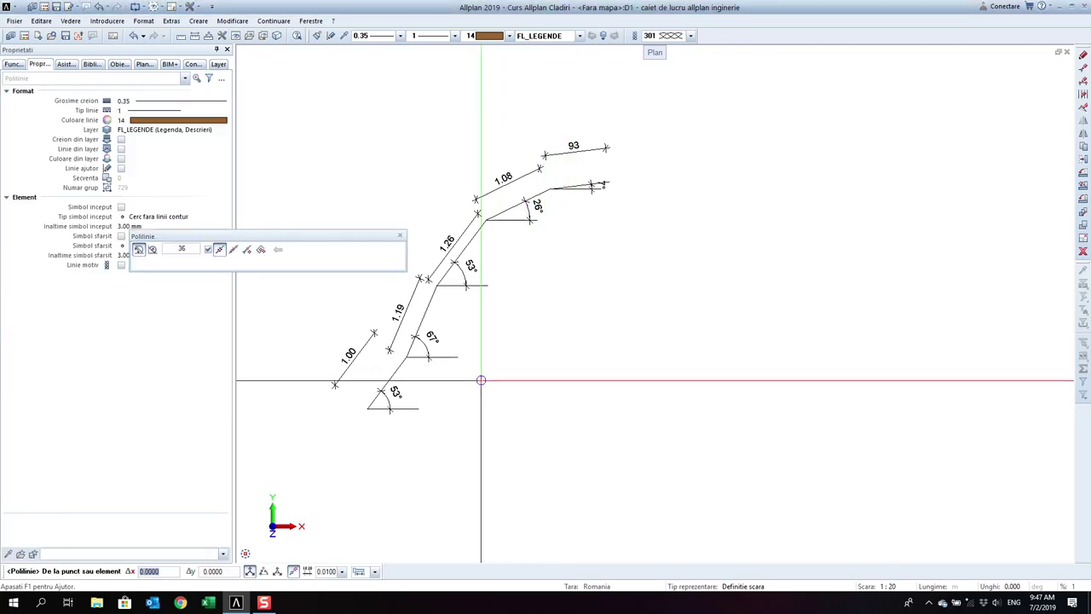
- Place the polyline start beside the profile and switch entry to angle/length, entering 53°
scroll(466, 391, "up", 1)
scroll(463, 399, "down", 1)
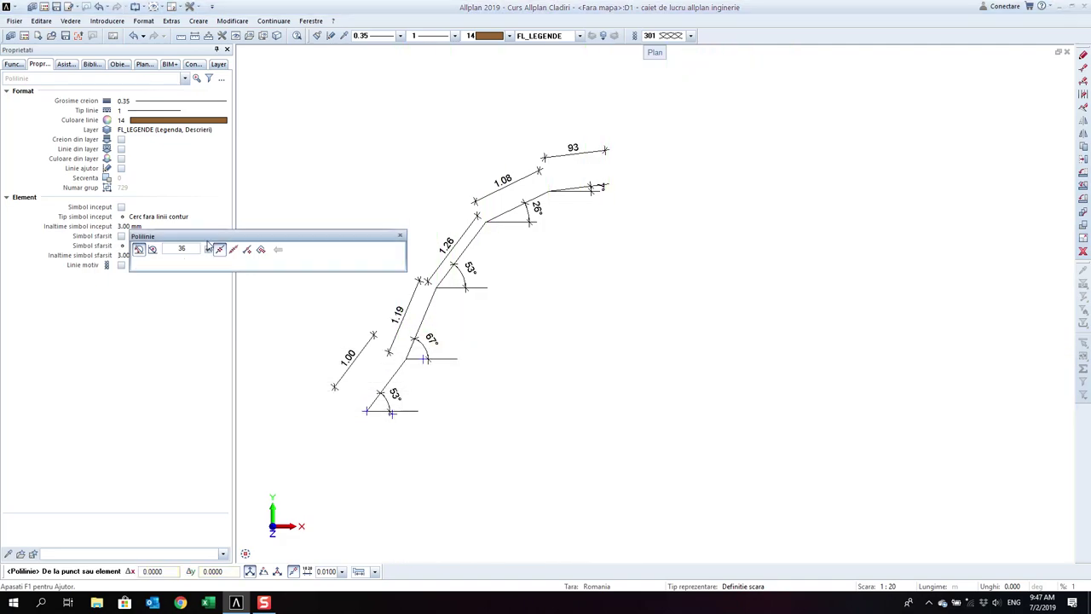
left_click(669, 413)
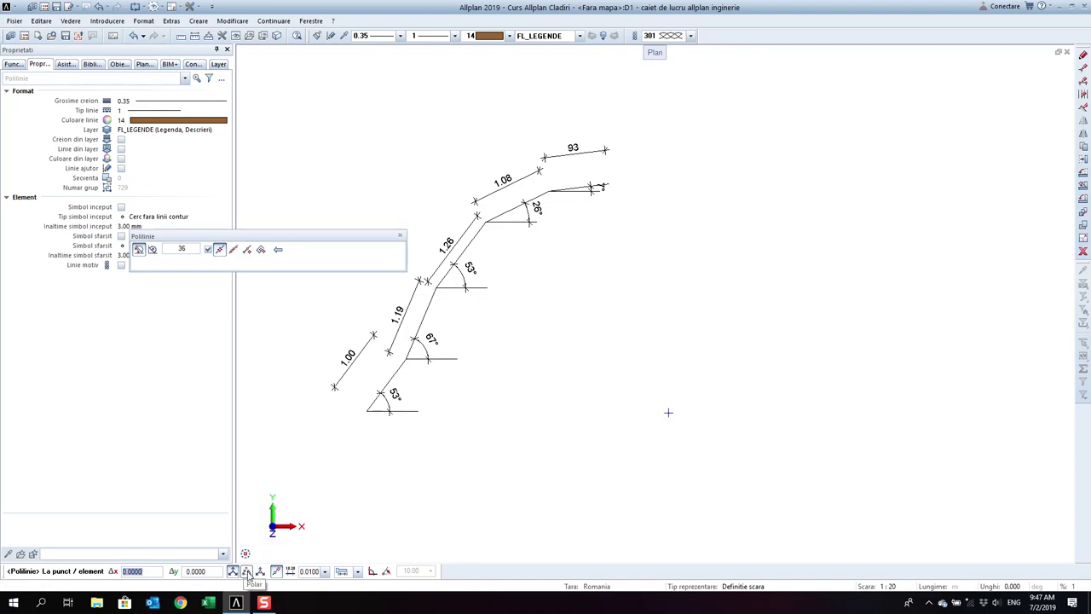
left_click(246, 572)
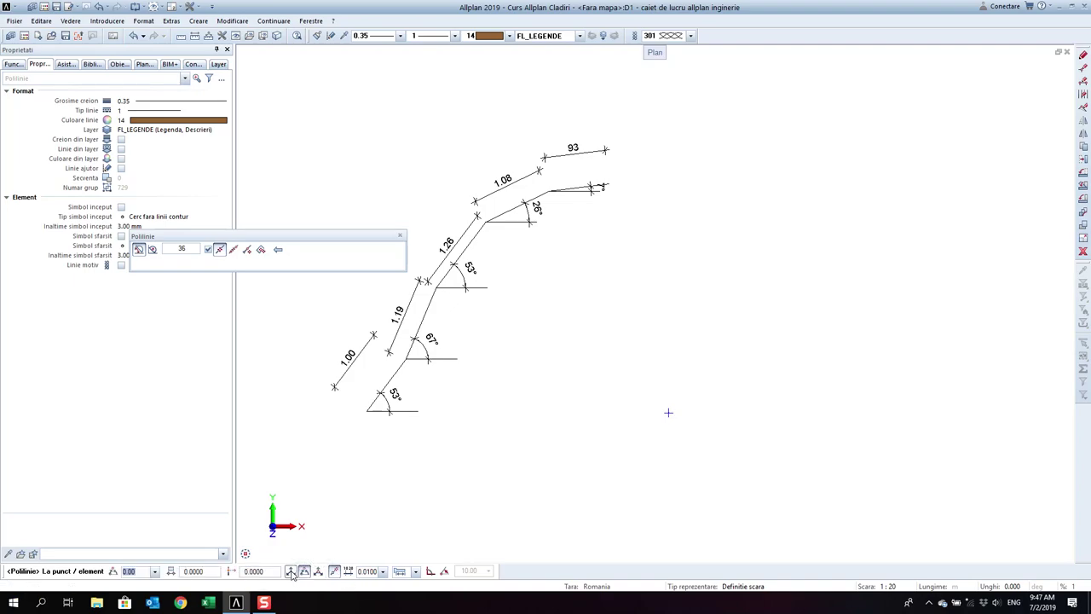
left_click(291, 573)
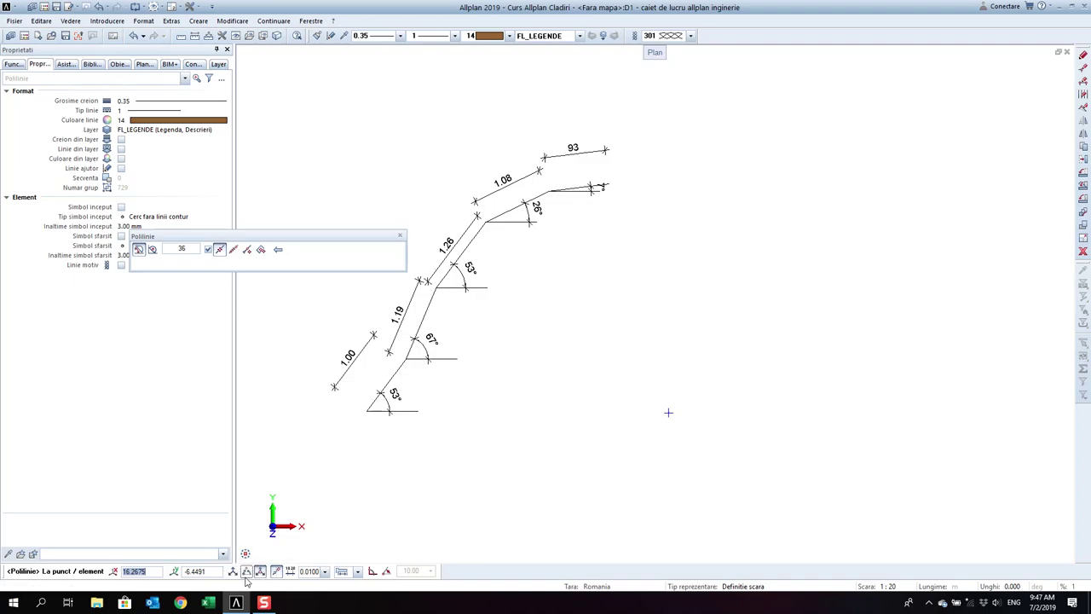
left_click(245, 574)
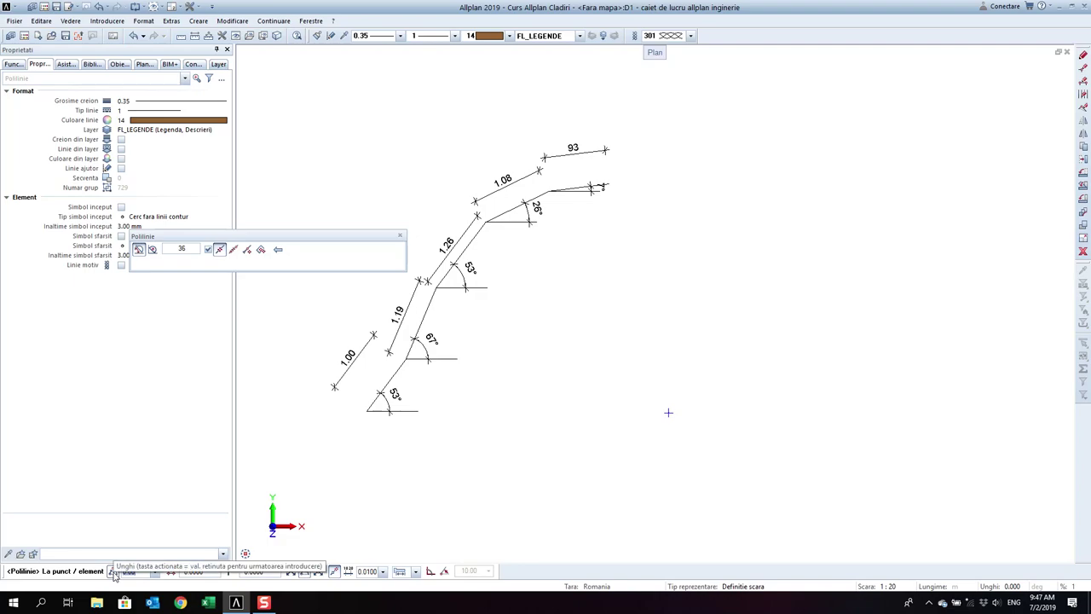
left_click(113, 576)
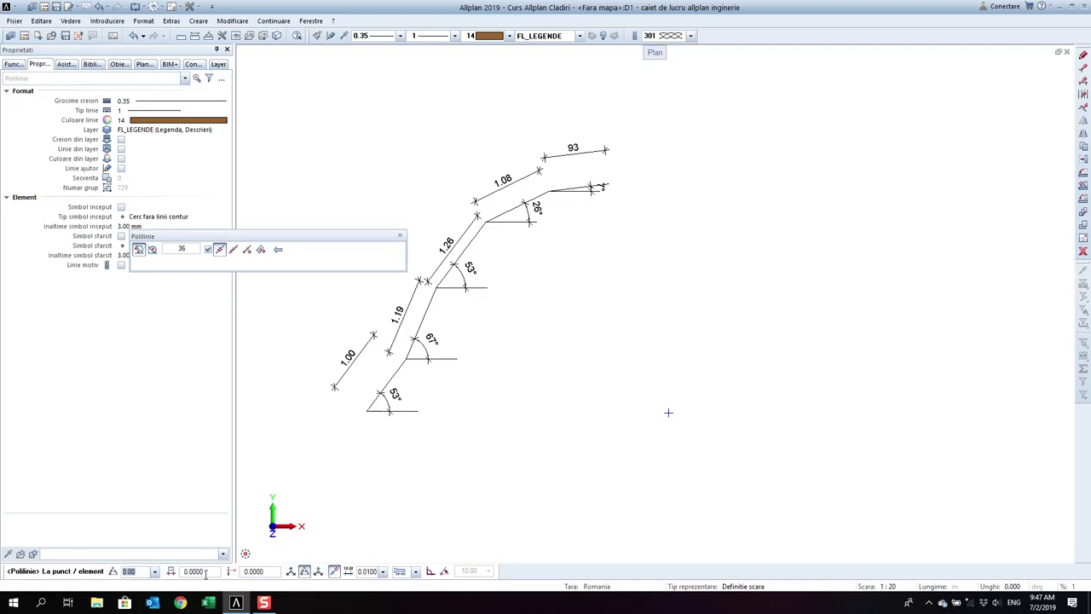
scroll(540, 418, "up", 2)
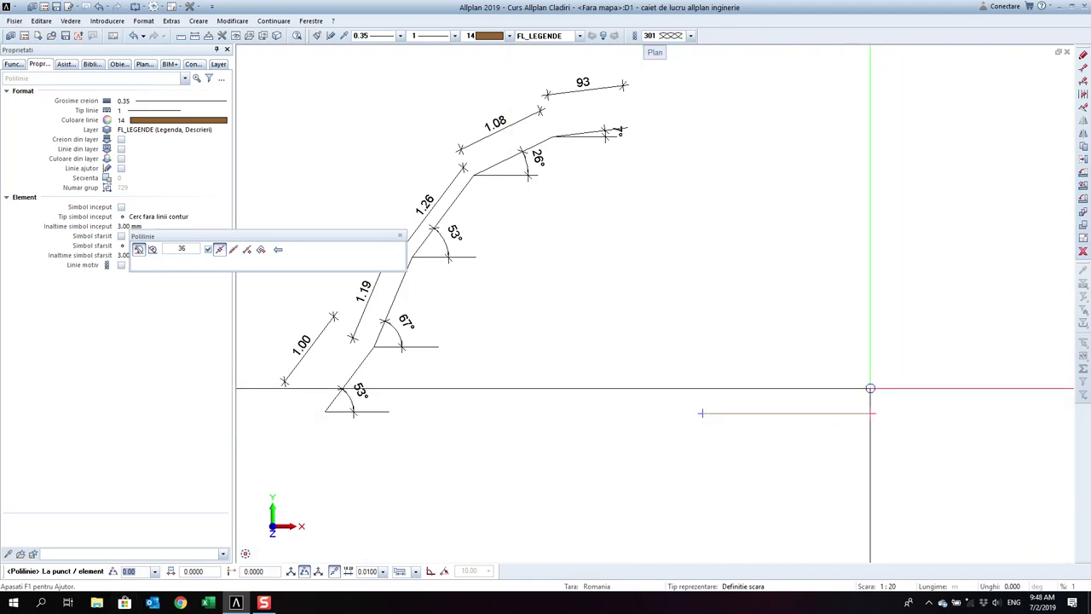
scroll(867, 389, "down", 2)
- Draw the first three polyline segments: 53° at 1, 67° at 1.19, 53° at 1.26
scroll(836, 390, "up", 2)
type("53")
key("Tab")
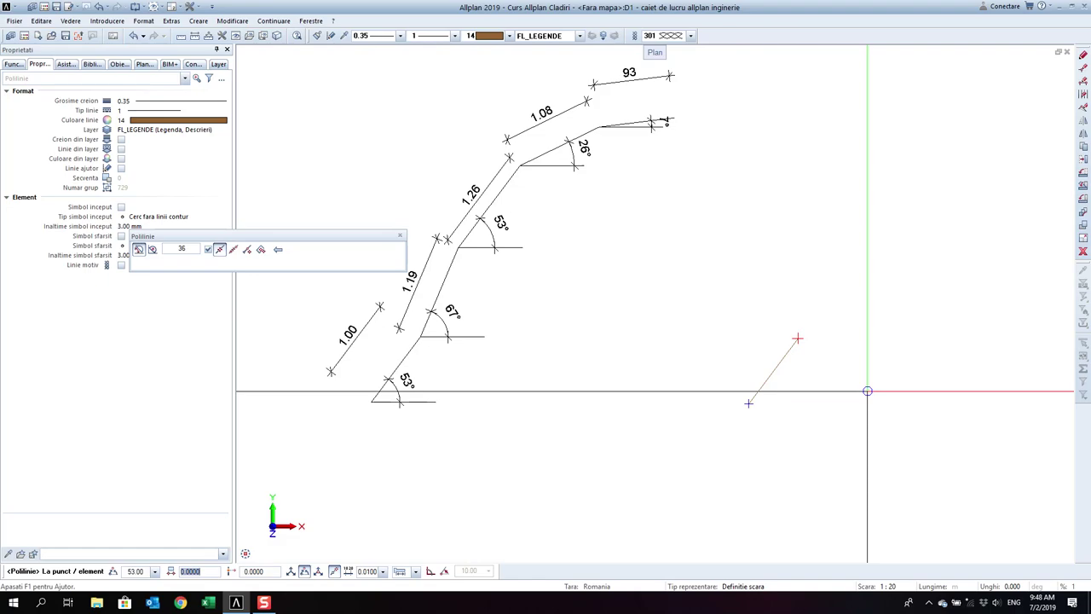
type("1")
key("Return")
type("67")
key("Tab")
type("1.1")
key("Return")
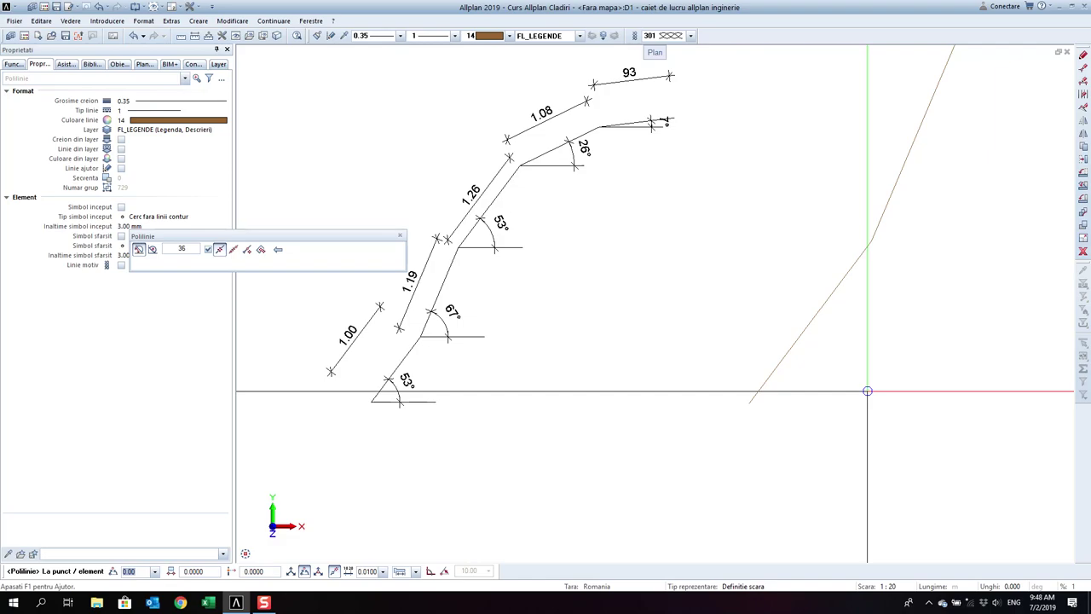
type("3")
key("Tab")
type("1")
key("Return")
- Add the final segments, 26° at 1.08 and 7° at 0.93, then end the polyline
type("26")
key("Tab")
type("1")
key("Return")
type("7")
key("Tab")
type("0")
key("Return")
scroll(658, 431, "down", 4)
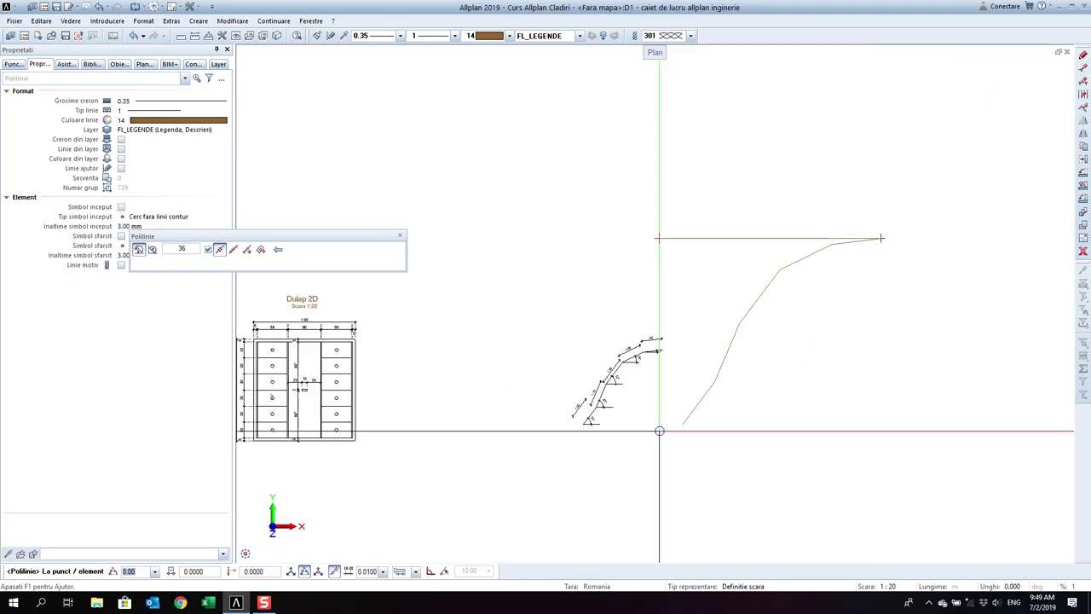
scroll(884, 177, "up", 2)
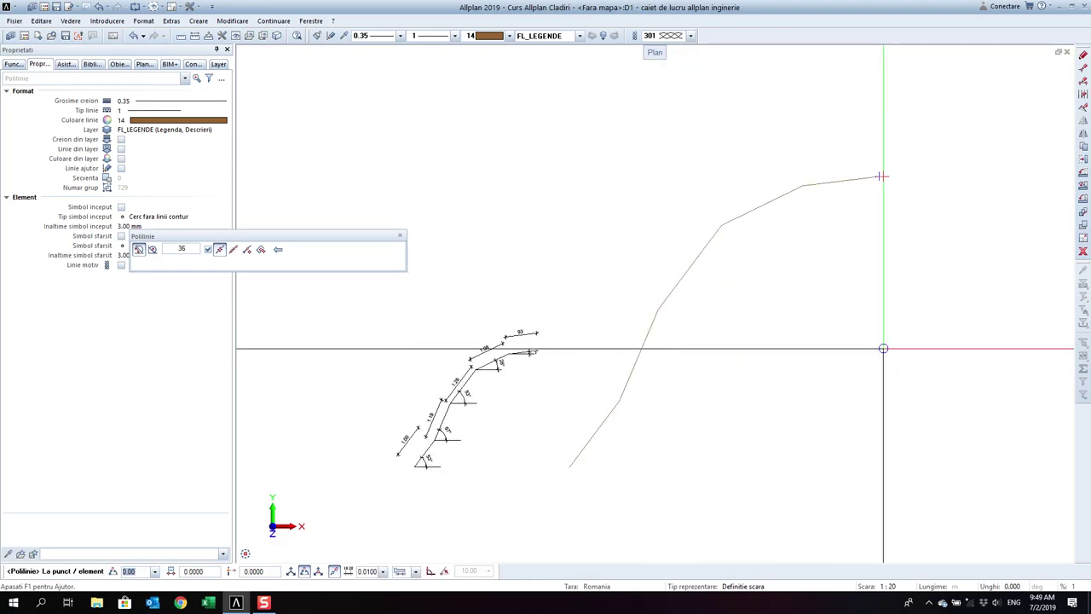
key("Escape")
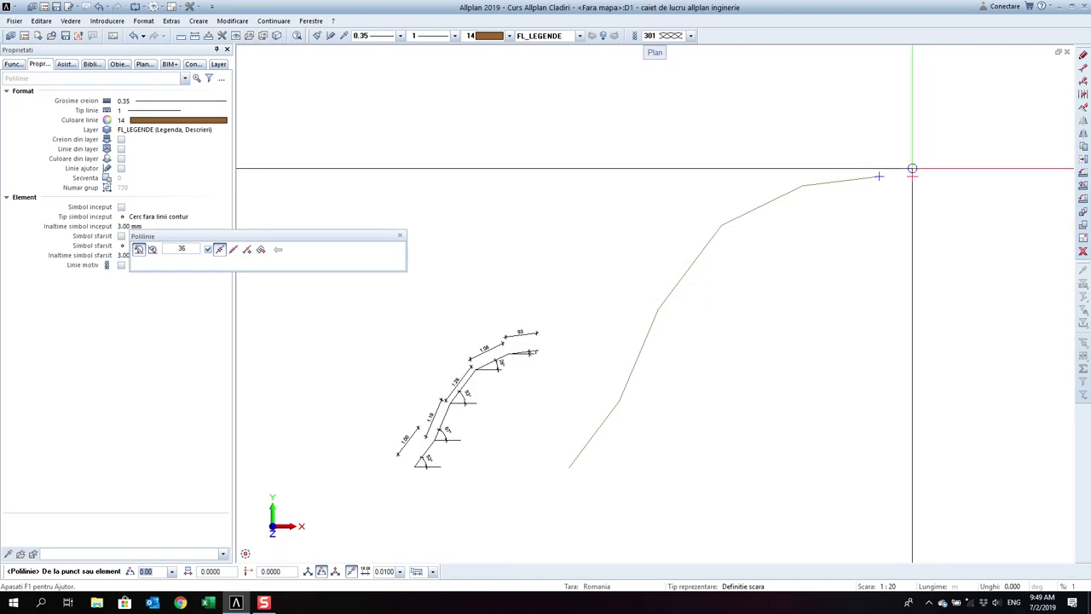
key("Escape")
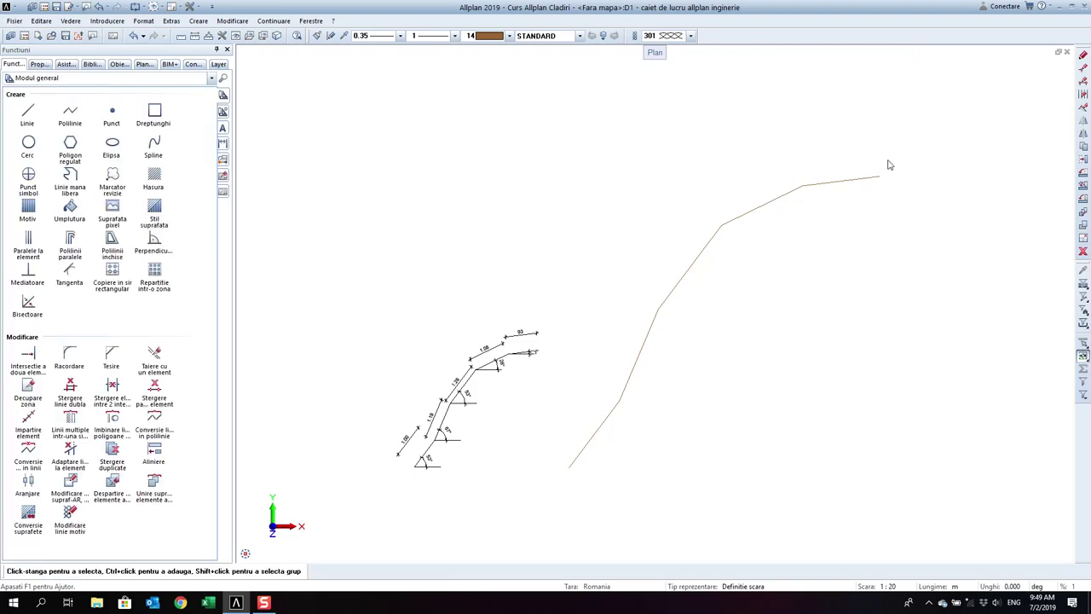
scroll(816, 249, "up", 2)
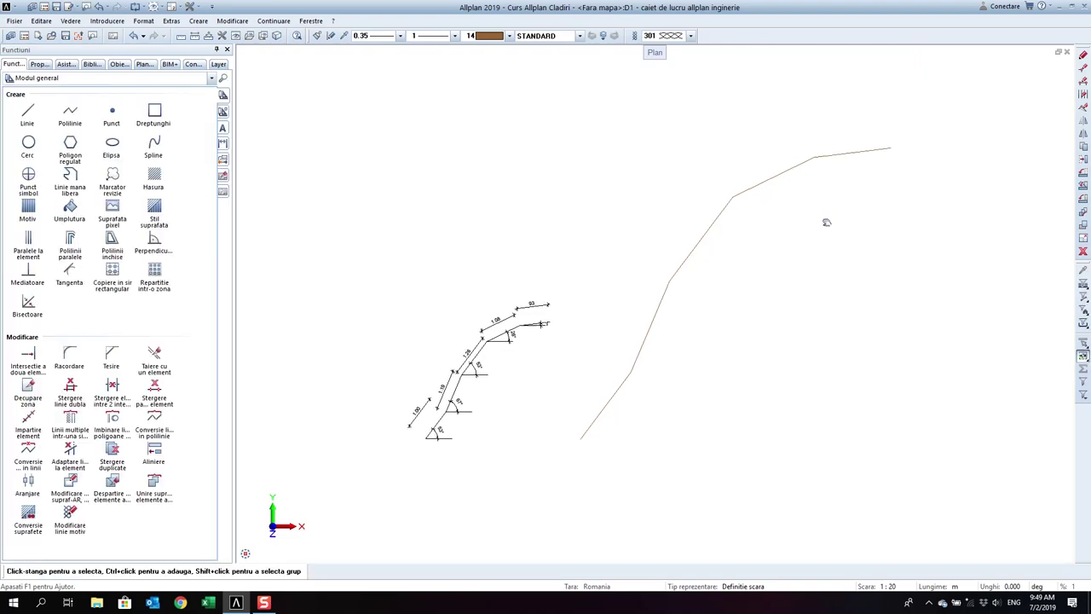
middle_click_drag(788, 231, 817, 215)
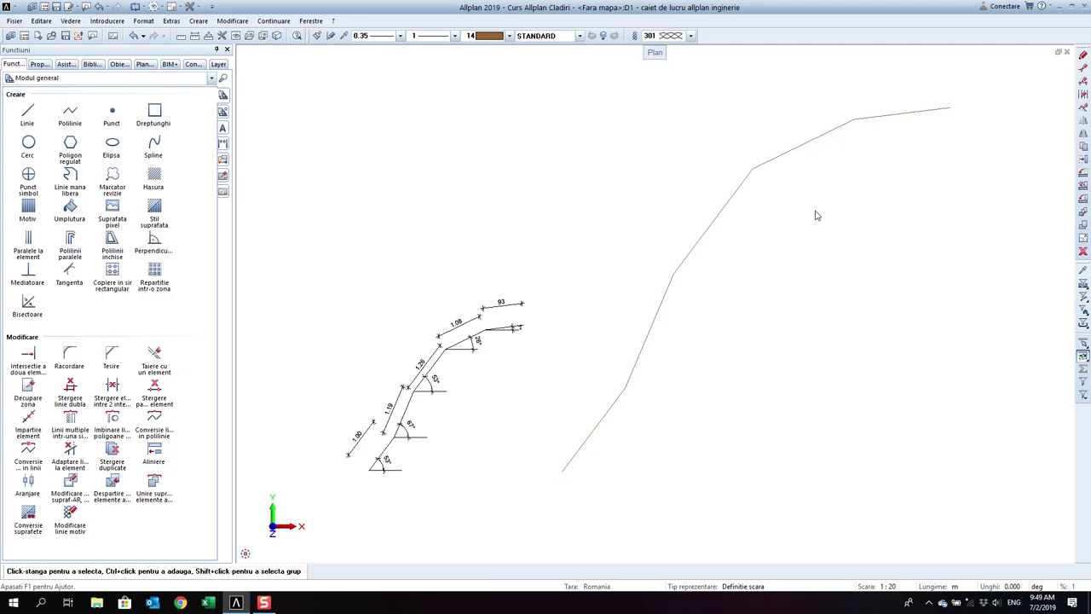
scroll(469, 337, "up", 3)
scroll(597, 372, "up", 1)
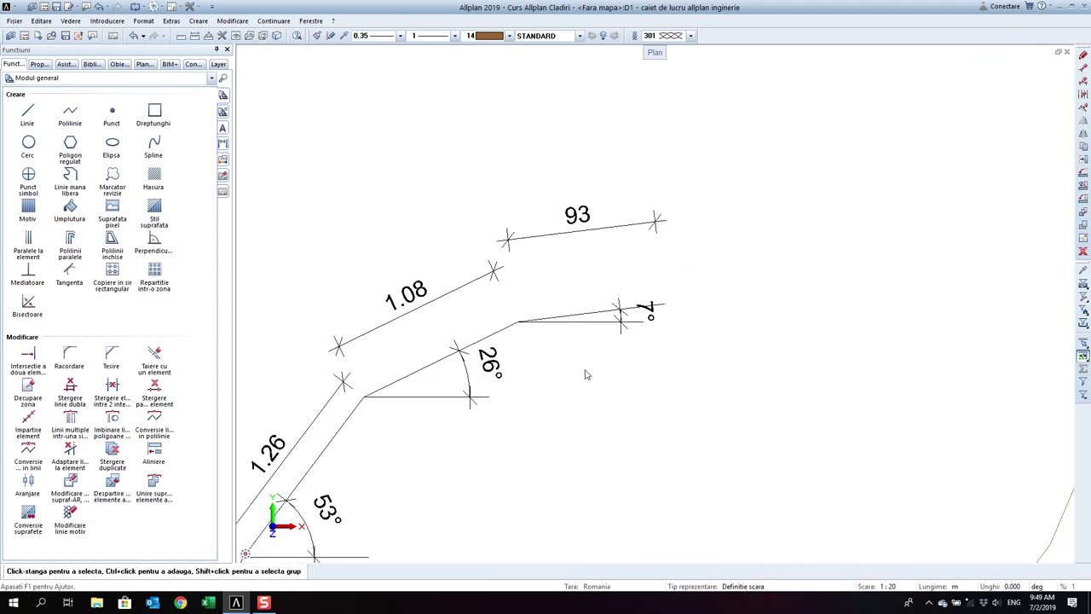
mouse_move(601, 463)
middle_mouse_down()
mouse_move(677, 409)
mouse_move(774, 280)
middle_mouse_up()
scroll(773, 283, "down", 2)
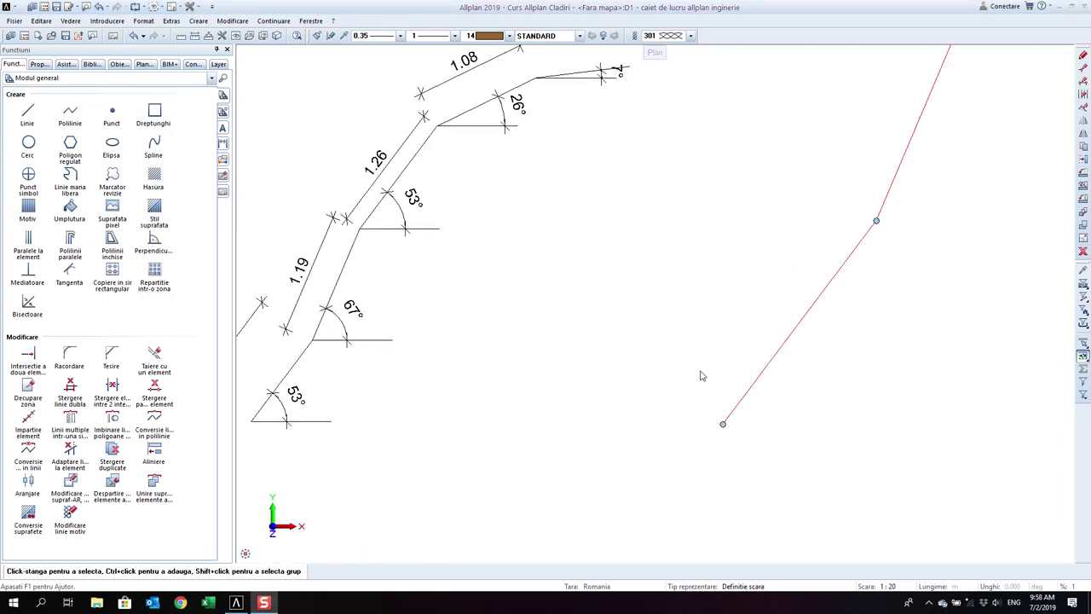
middle_click_drag(701, 375, 665, 402)
key("Escape")
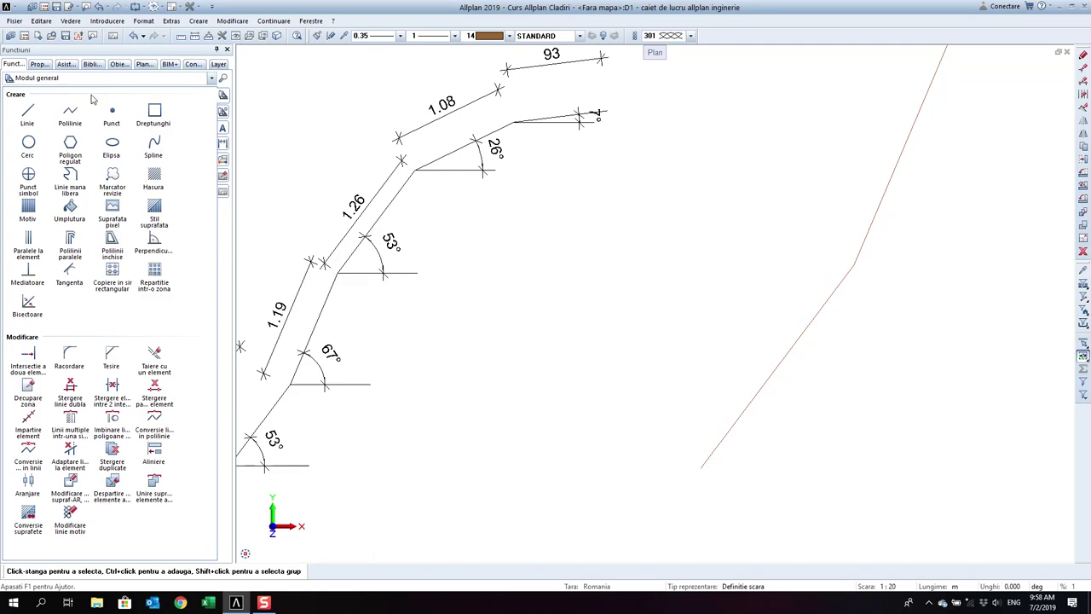
left_click(42, 123)
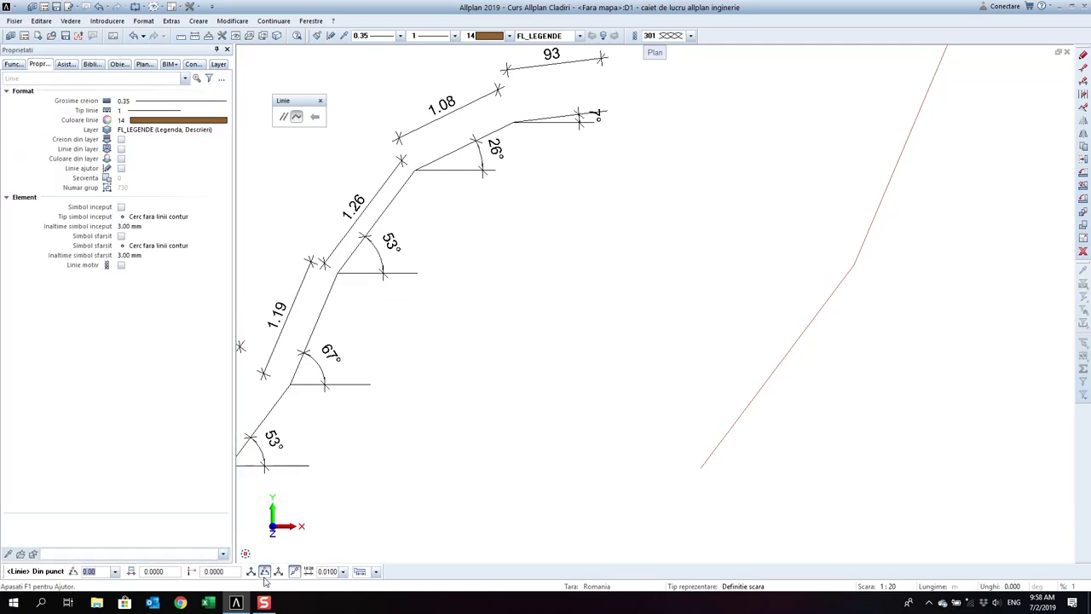
- Using delta-point entry, draw a 1 m horizontal line from the copied polyline's bottom end
scroll(554, 331, "down", 3)
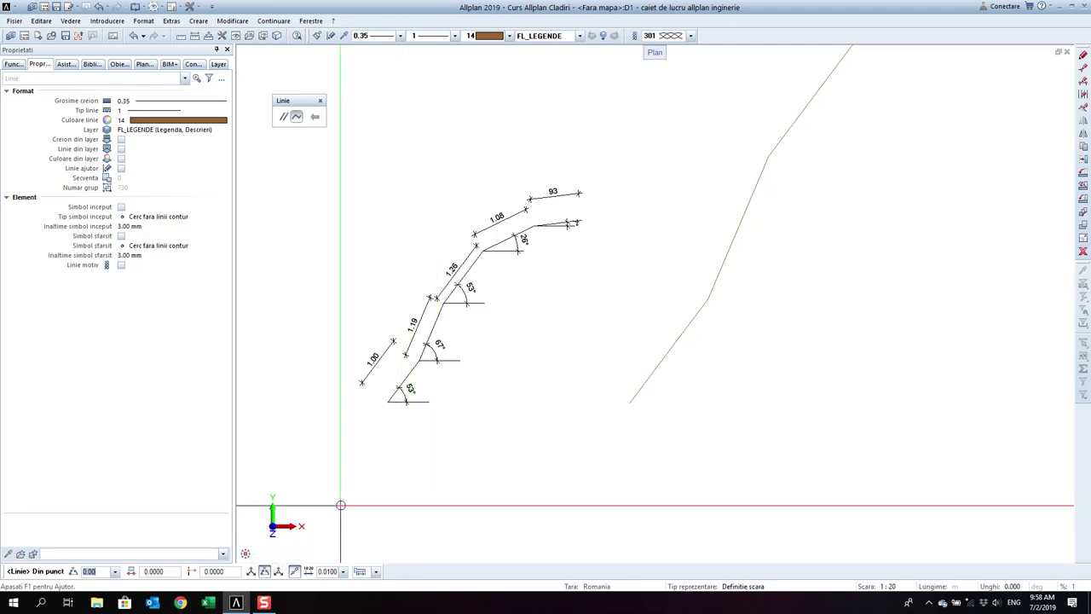
left_click(256, 573)
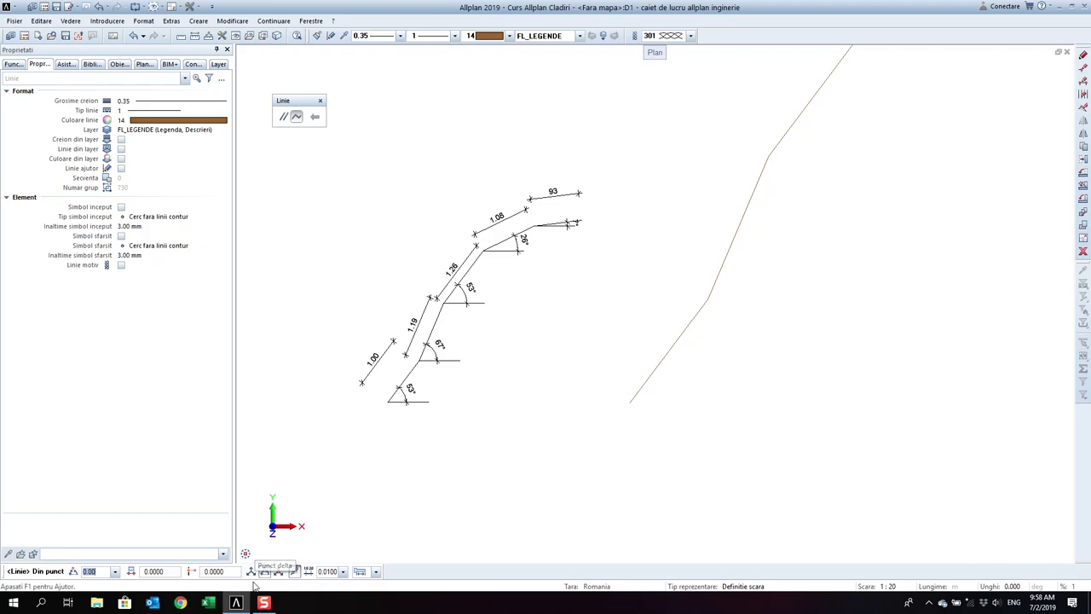
scroll(526, 476, "down", 3)
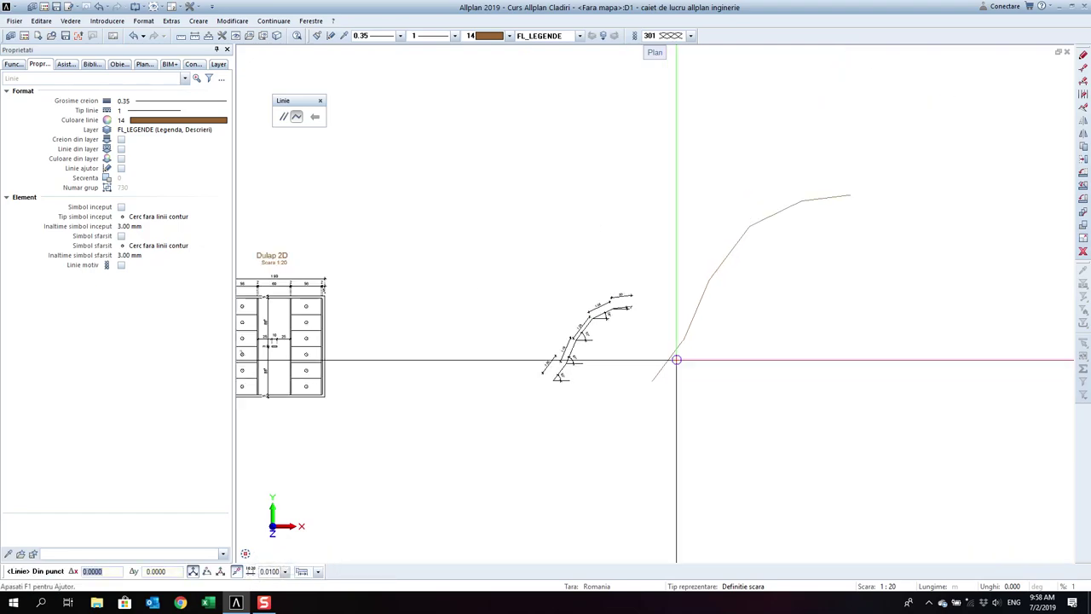
scroll(663, 383, "up", 2)
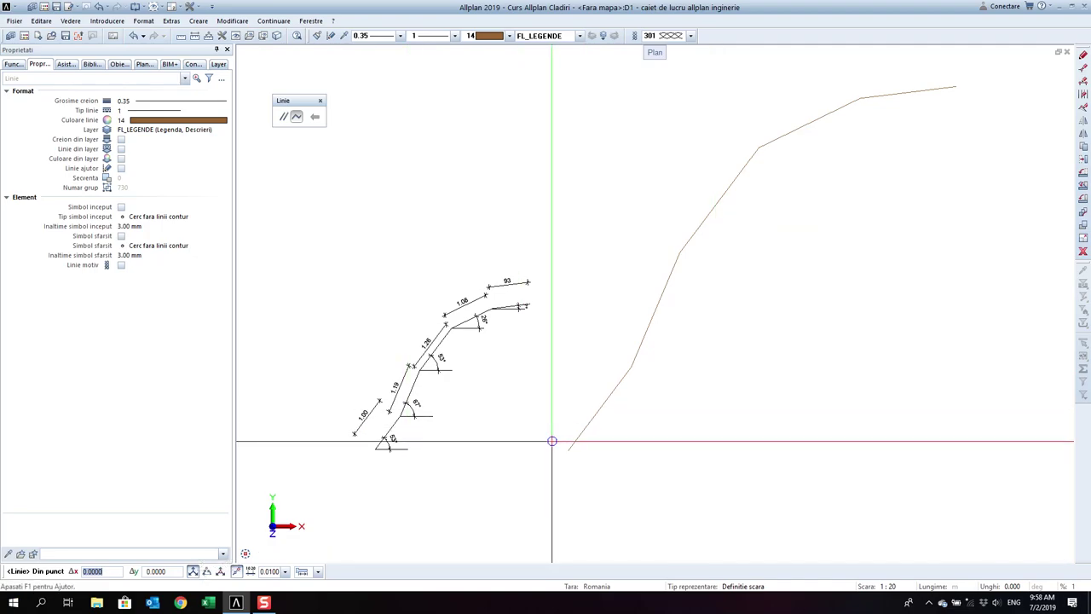
left_click(13, 64)
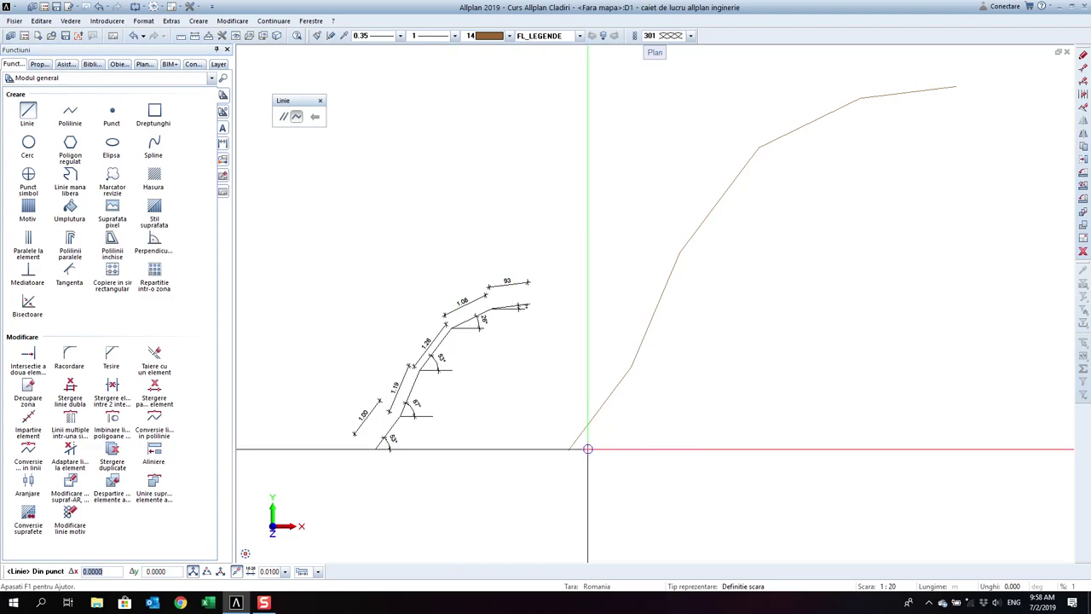
left_click(569, 450)
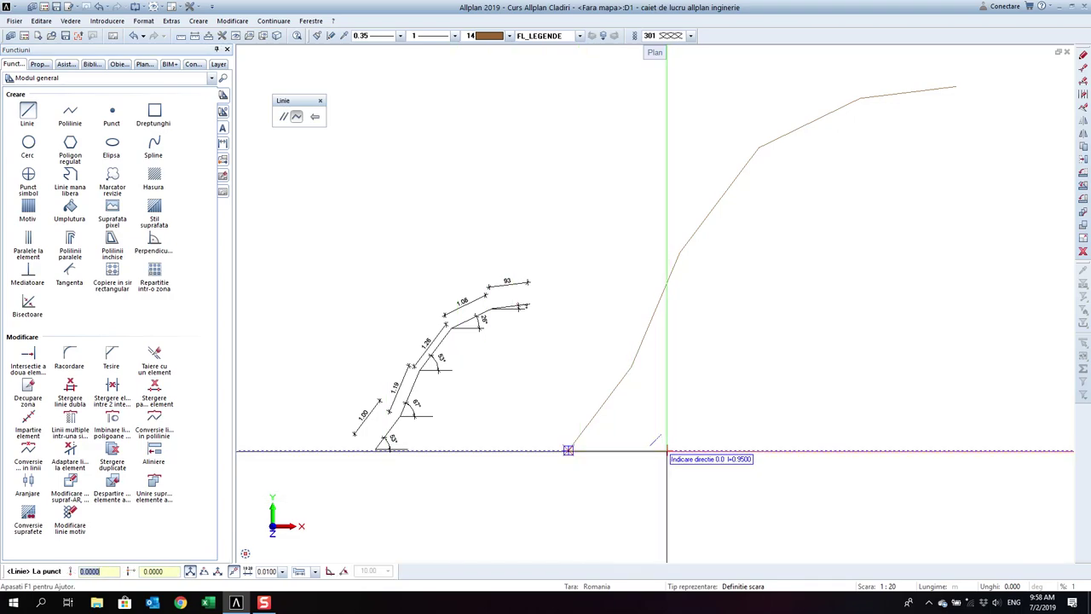
type("1")
scroll(667, 449, "up", 1)
scroll(668, 450, "up", 1)
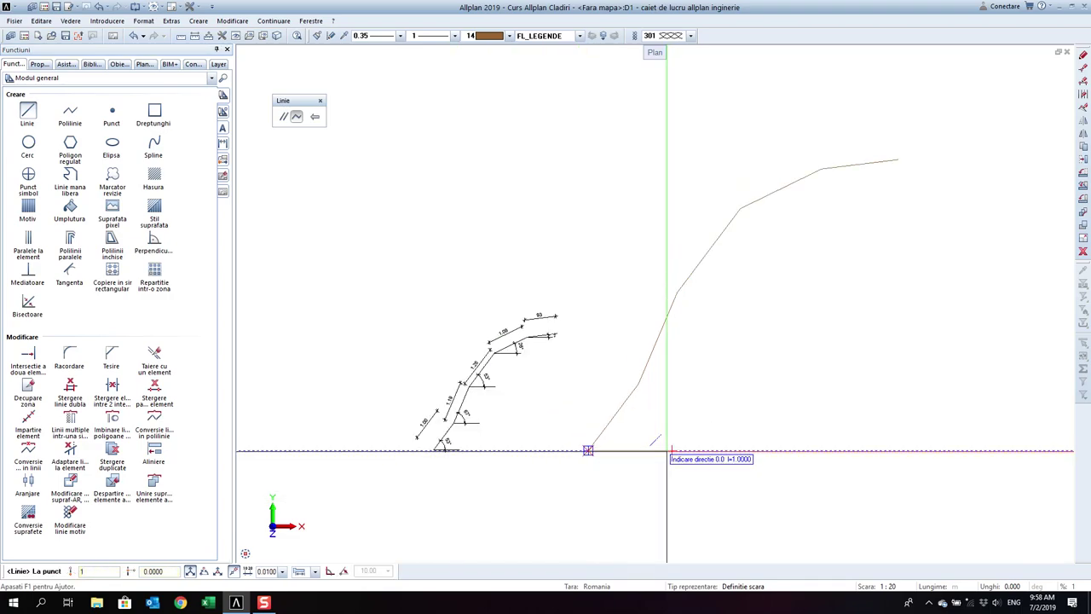
scroll(667, 449, "up", 1)
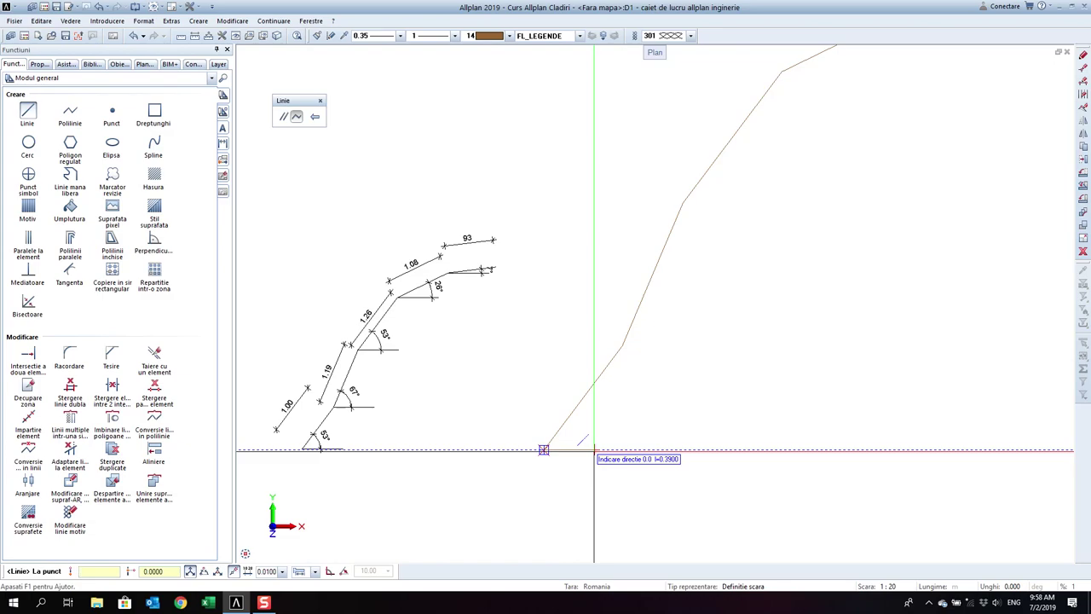
type("2.5")
key("Return")
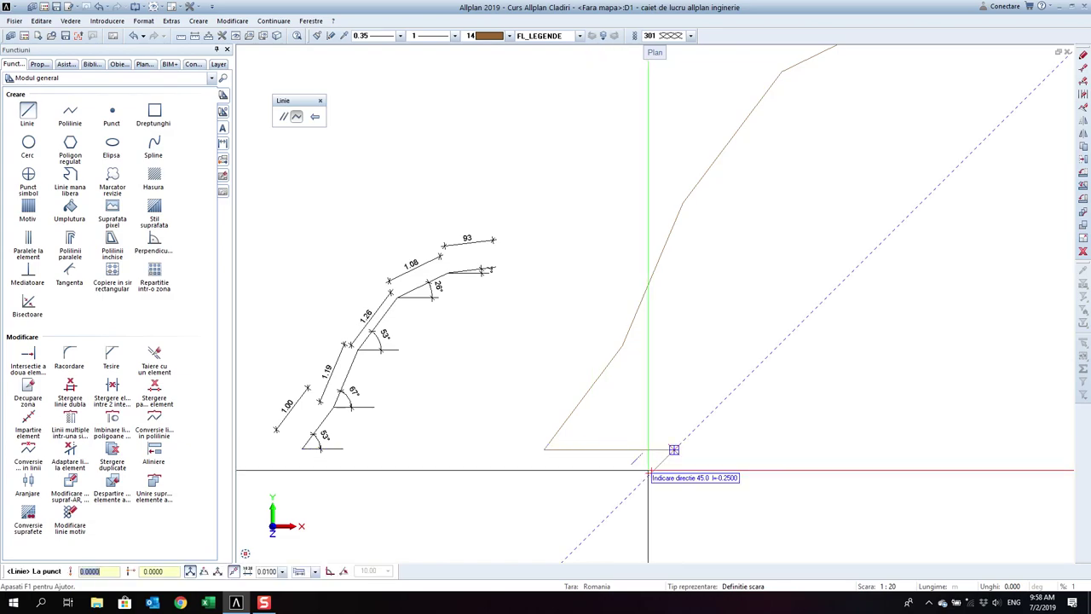
key("Escape")
scroll(550, 417, "down", 1)
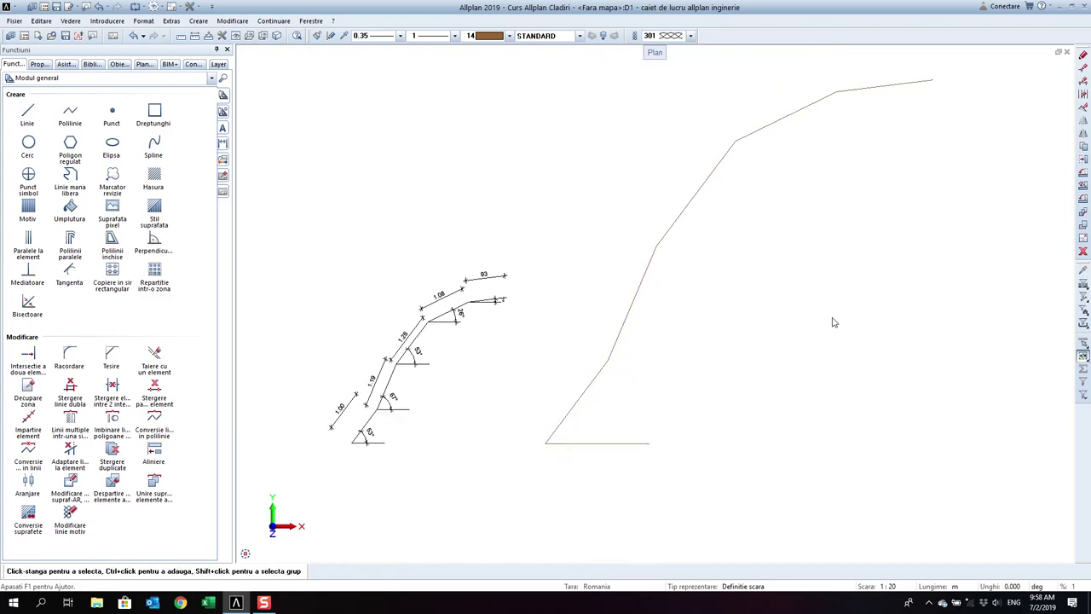
left_click(1084, 152)
- Copy the bottom horizontal line from its left end onto the four slope vertices above
left_click_drag(714, 469, 550, 430)
left_click(546, 444)
left_click(607, 360)
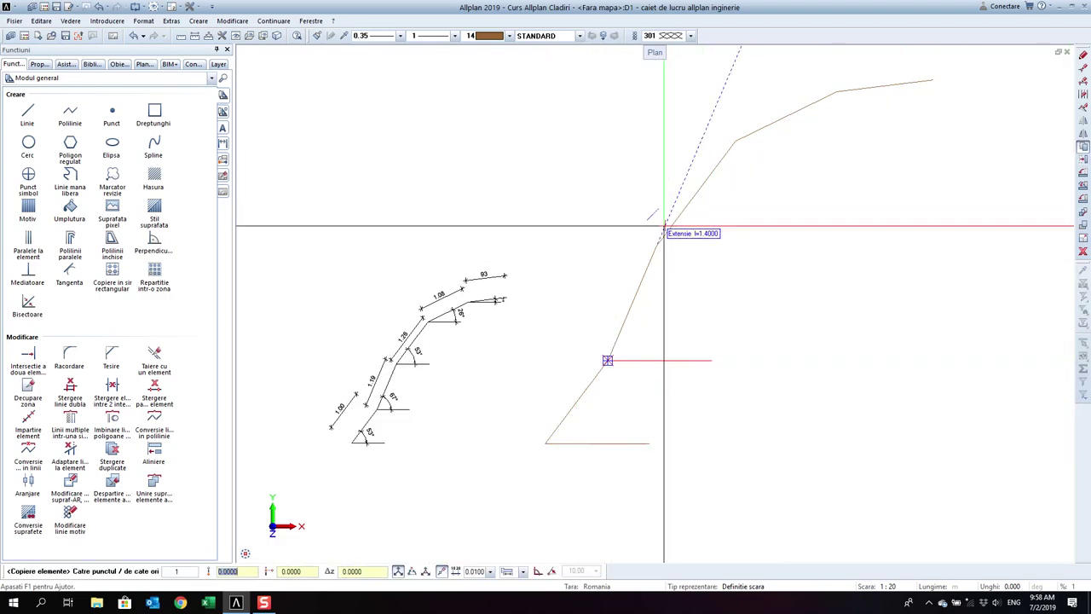
left_click(654, 246)
left_click(735, 141)
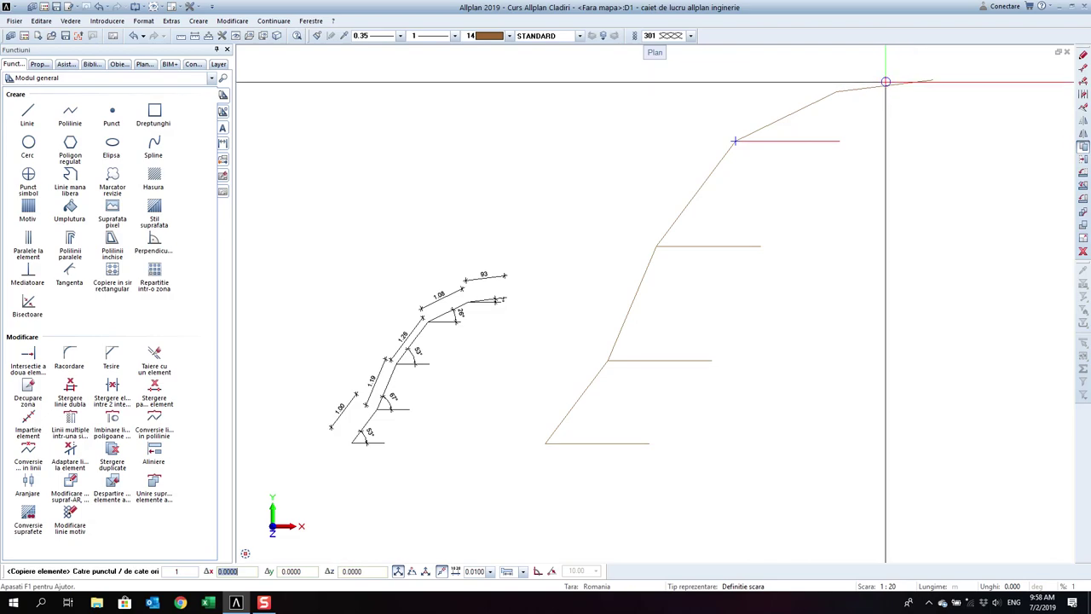
left_click(836, 91)
key("Escape")
middle_click_drag(916, 141, 866, 166)
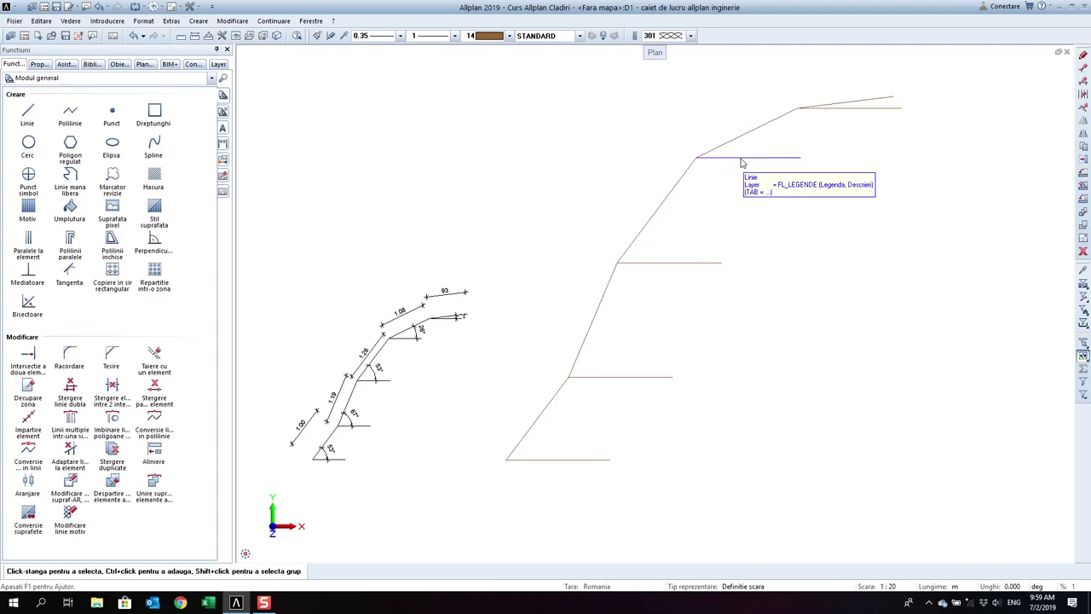
- Show the Cotare dimensioning tools and confirm the bottom line measures 1.0000
left_click(223, 143)
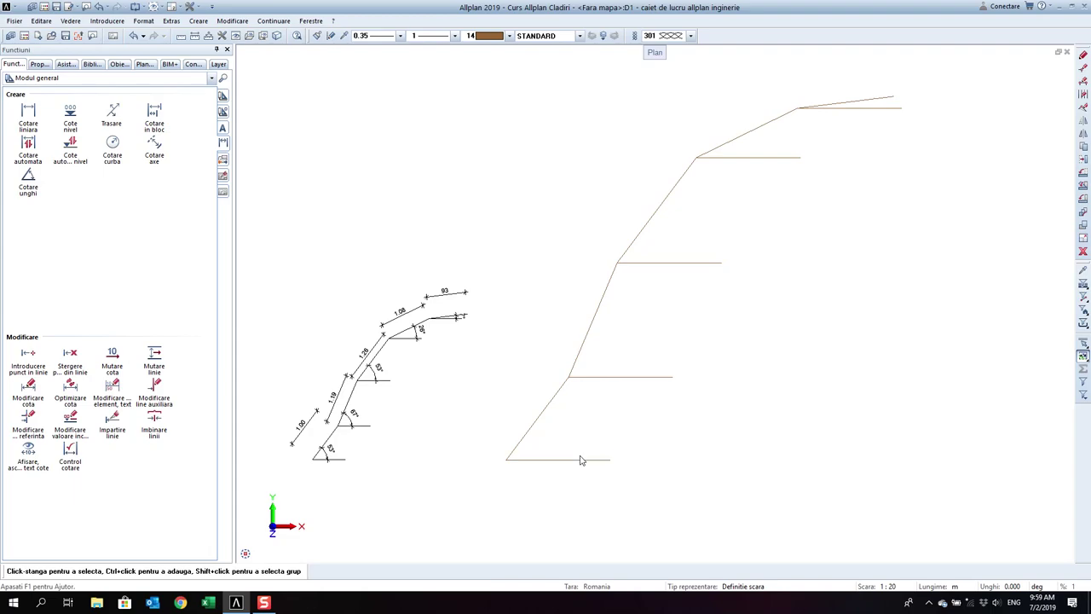
left_click(558, 353)
scroll(560, 460, "up", 2)
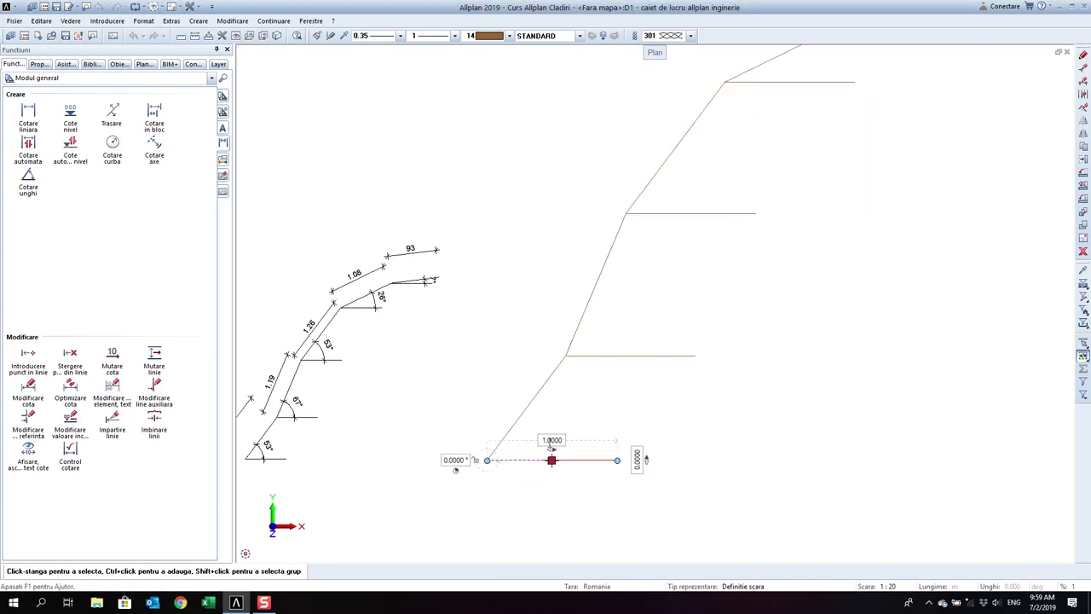
left_click(566, 460)
key("Escape")
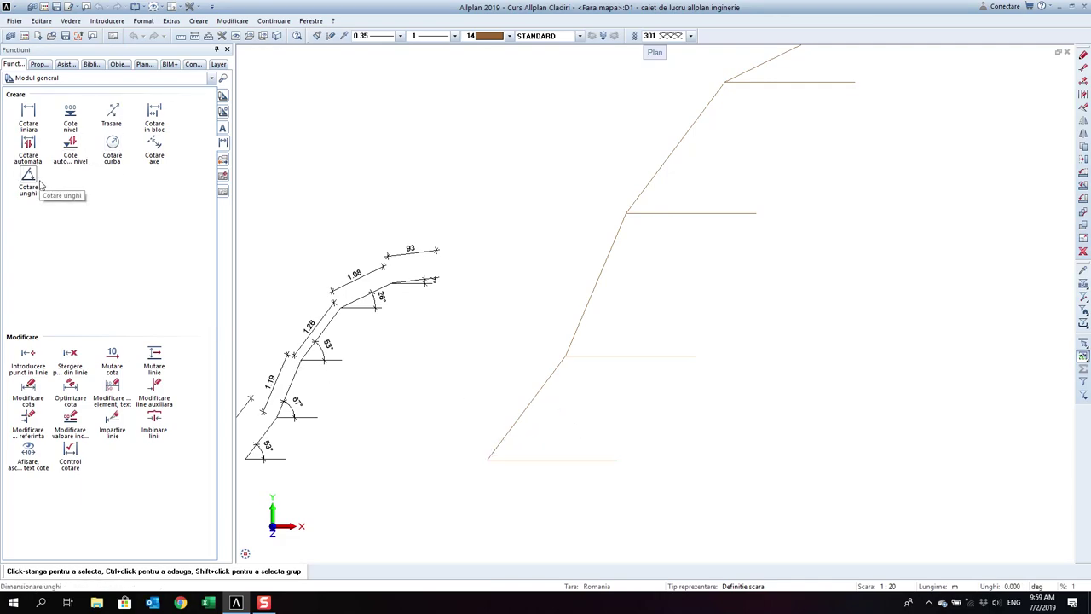
- Dimension the lowest 53° slope angle and change the drawing scale from 1:25 to 1:50
left_click(28, 177)
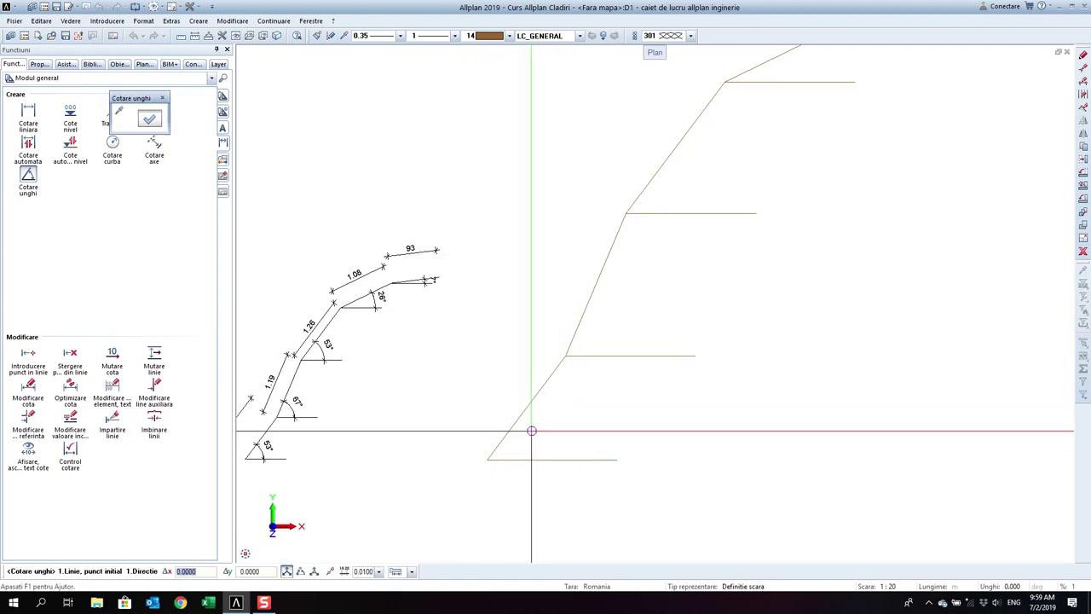
left_click(529, 447)
key("Escape")
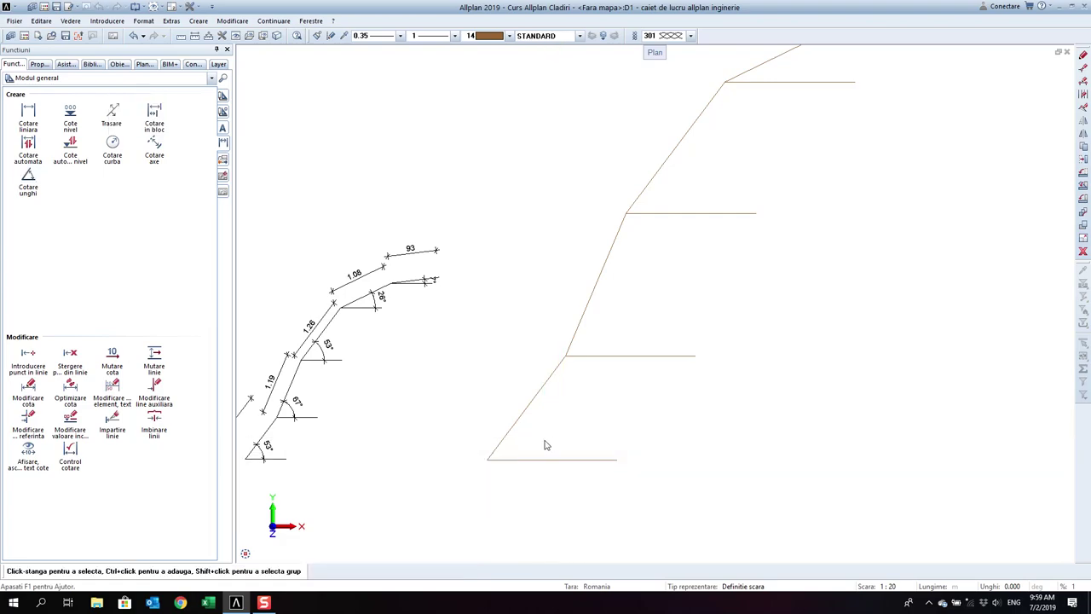
left_click(28, 176)
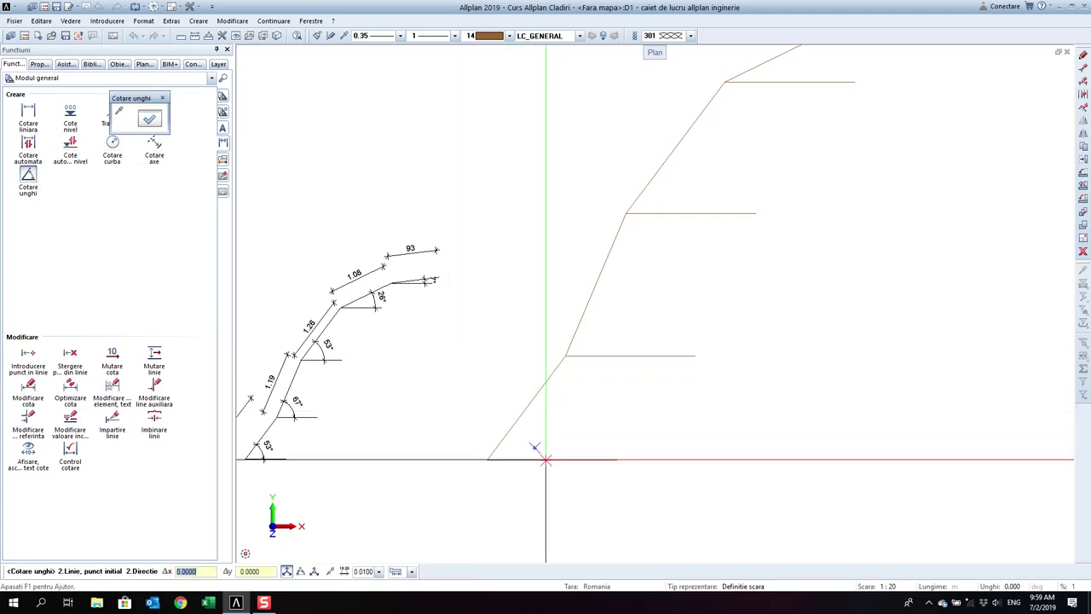
left_click(548, 451)
left_click(557, 430)
left_click(561, 429)
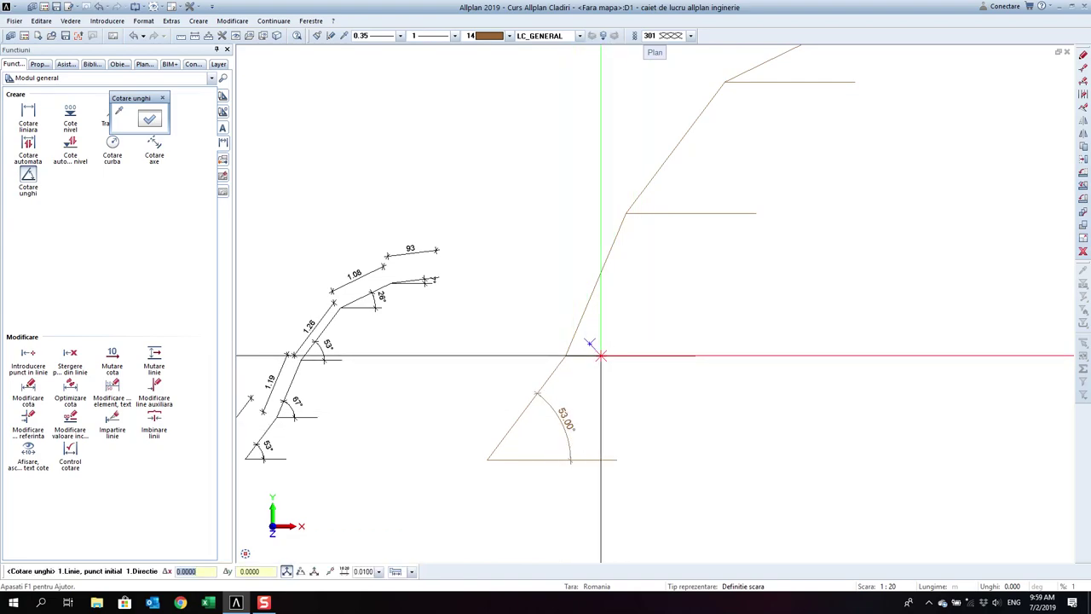
left_click(586, 293)
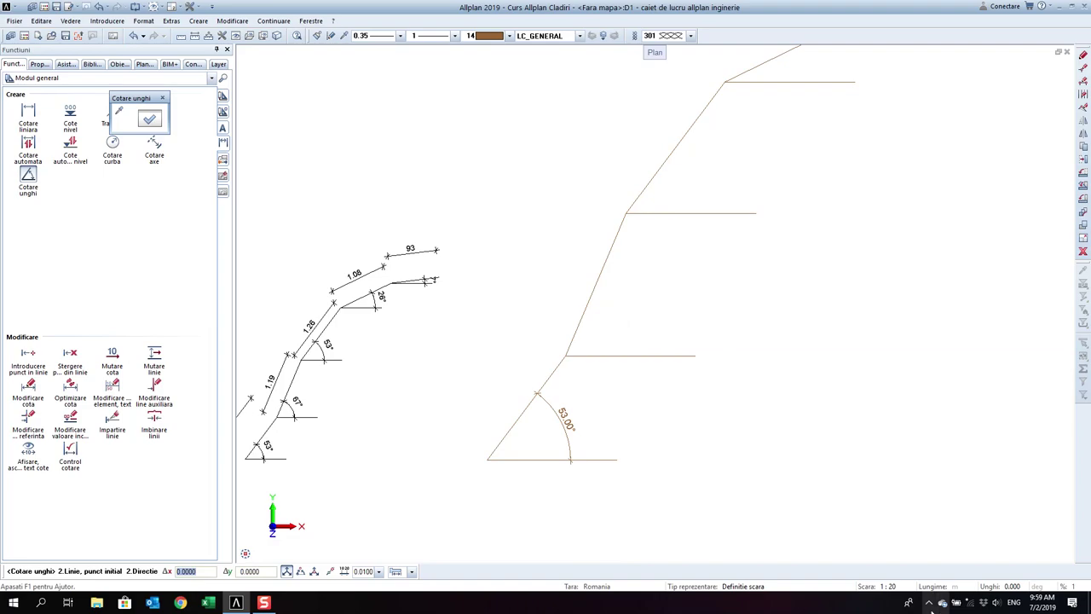
left_click(893, 587)
left_click(952, 498)
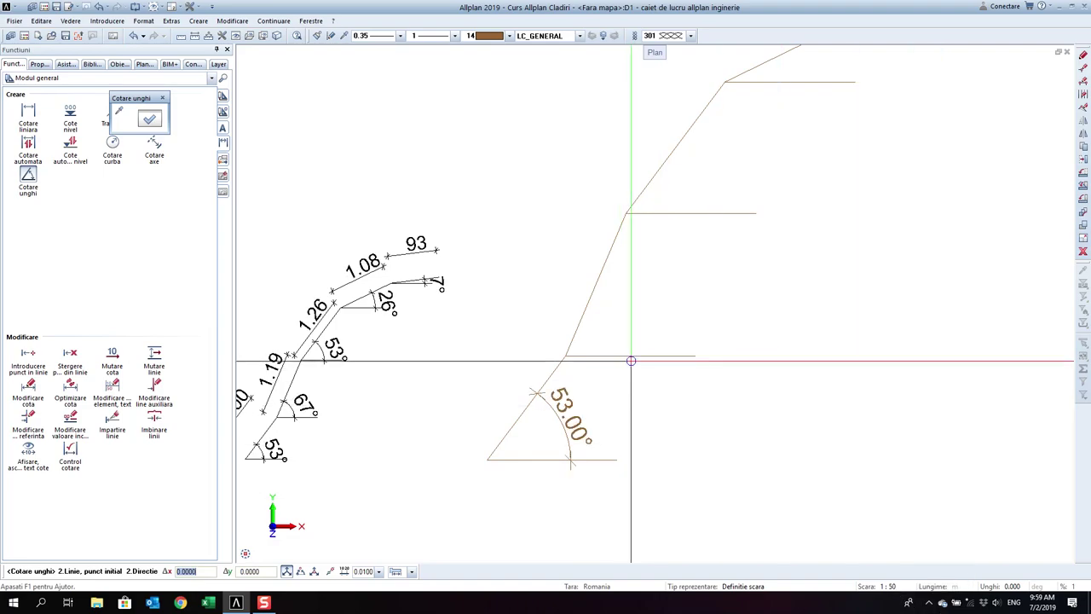
key("Escape")
left_click(596, 340)
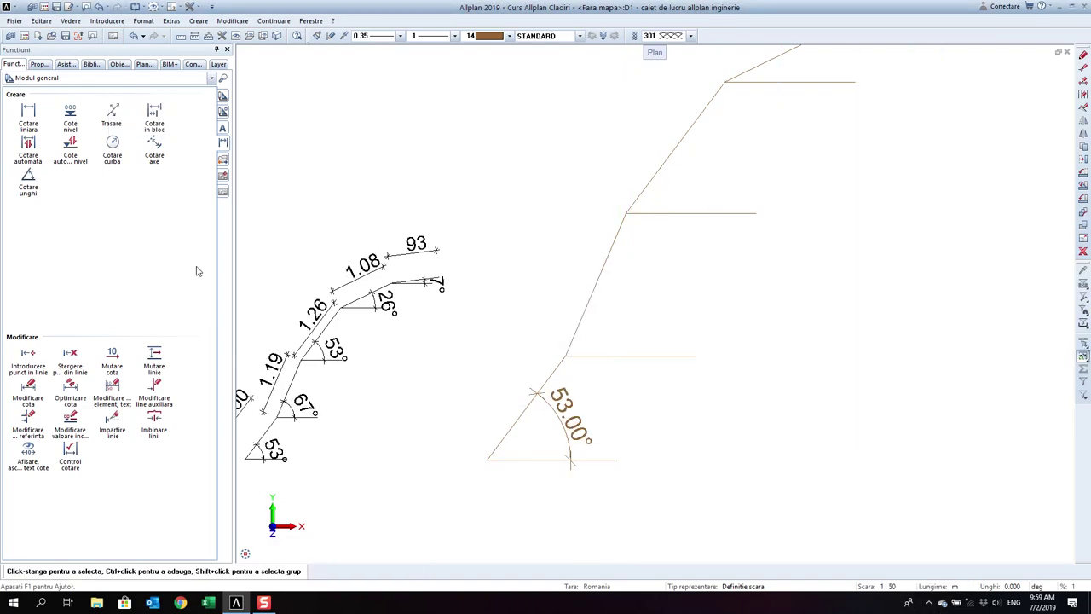
- Add the 67° and upper 53° angle dimensions on the profile
left_click(34, 176)
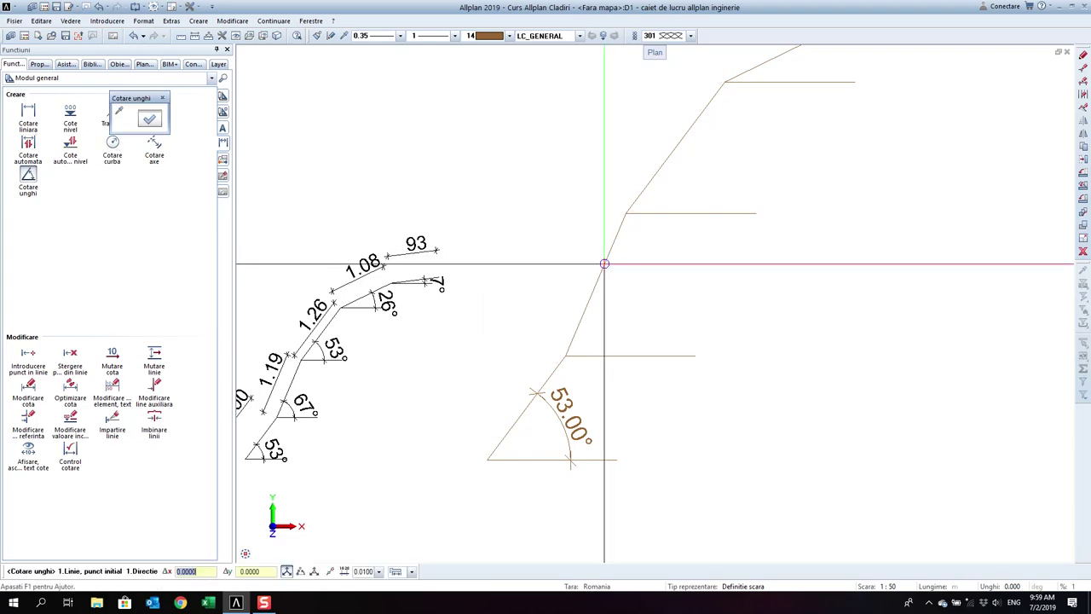
left_click(633, 303)
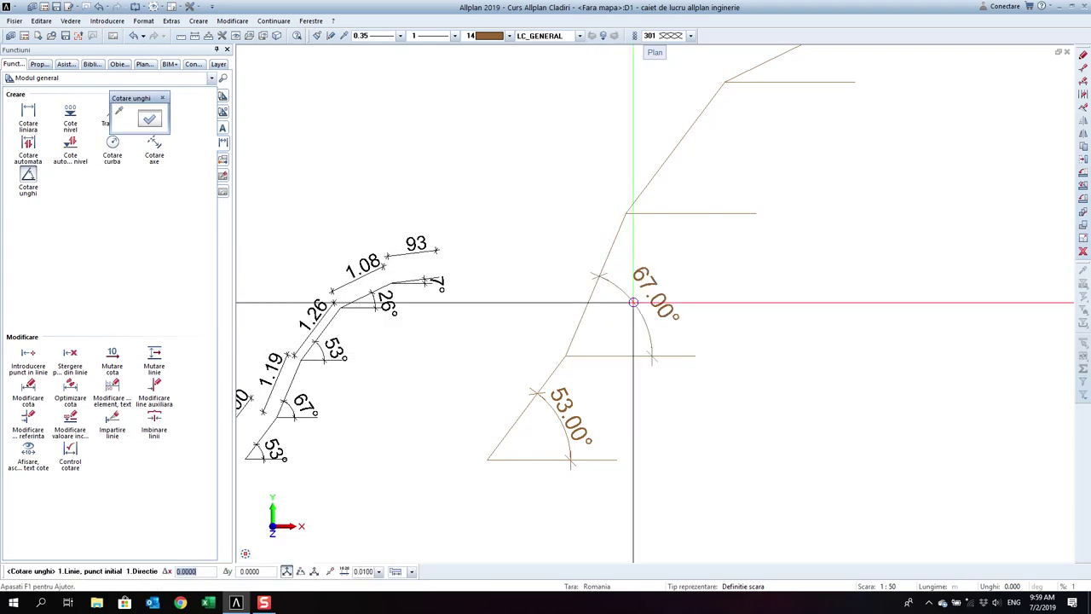
middle_click_drag(628, 304, 555, 391)
left_click(589, 253)
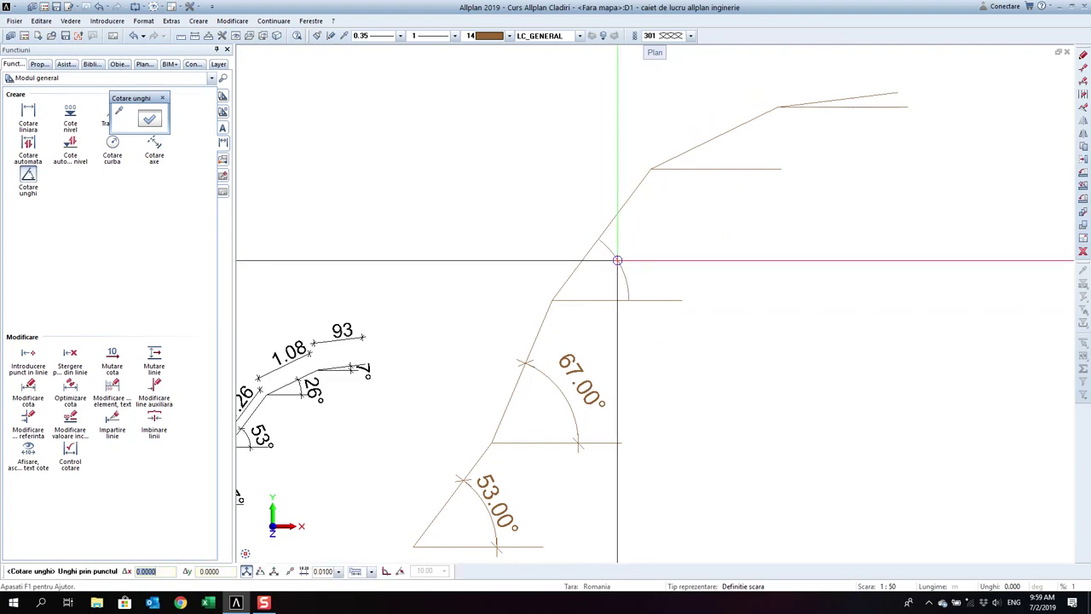
left_click(617, 254)
key("Escape")
- Add the 26° and 7° angle dimensions on the top segments
left_click(717, 170)
left_click(704, 145)
left_click(731, 146)
middle_click_drag(793, 119, 730, 136)
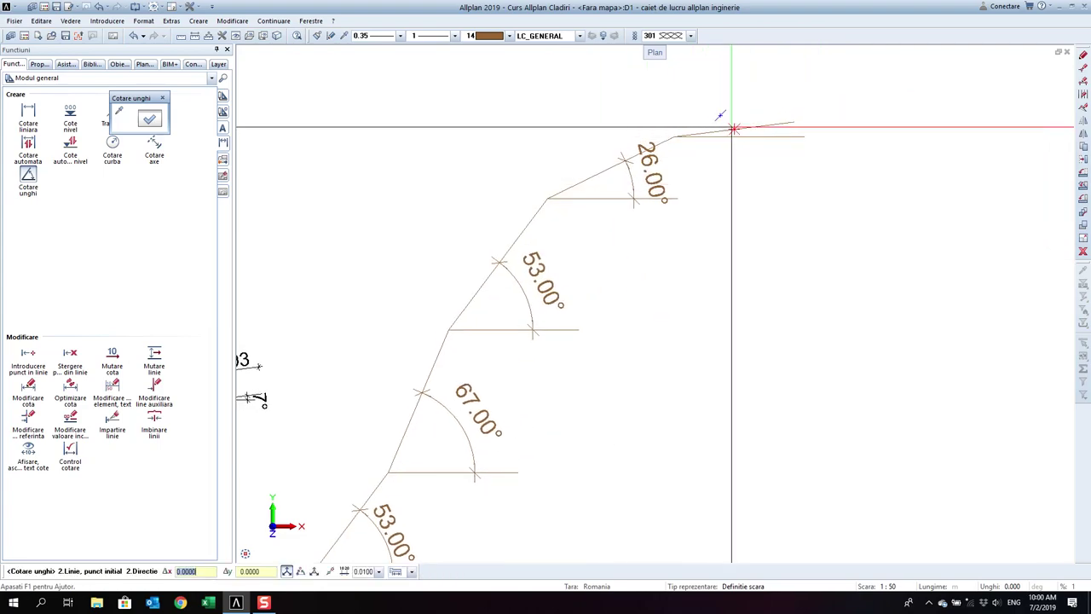
left_click(730, 130)
scroll(763, 130, "up", 2)
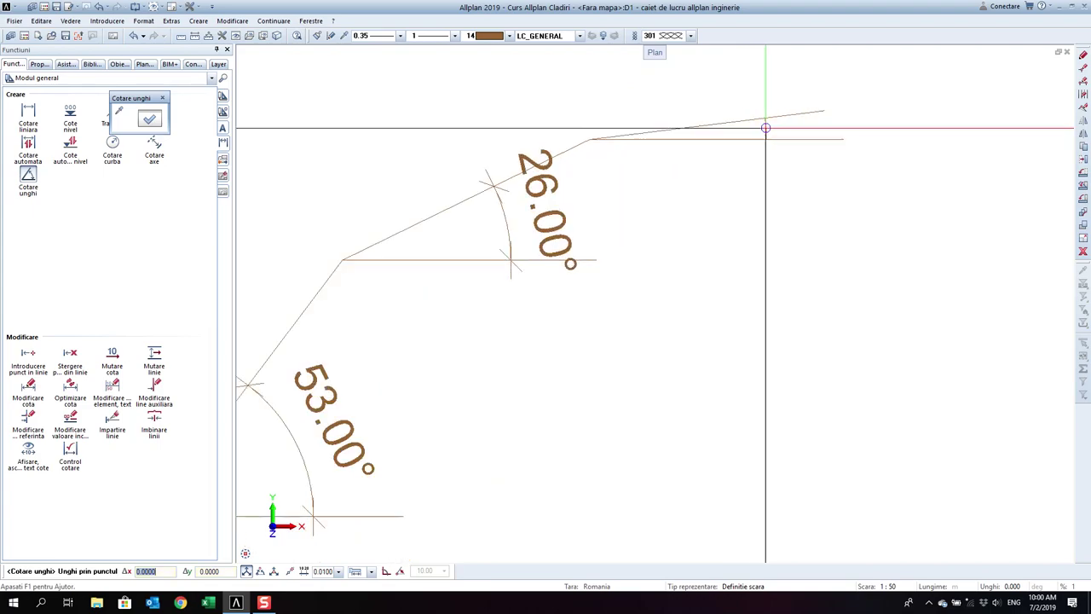
left_click(764, 129)
scroll(756, 137, "down", 2)
scroll(743, 171, "down", 1)
key("Escape")
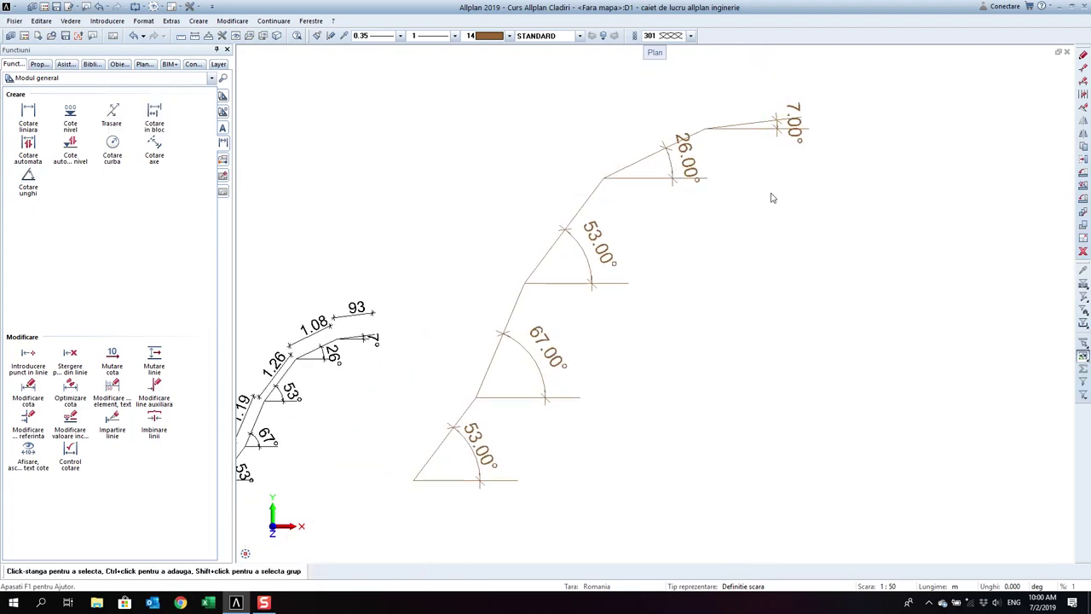
middle_click_drag(785, 200, 809, 199)
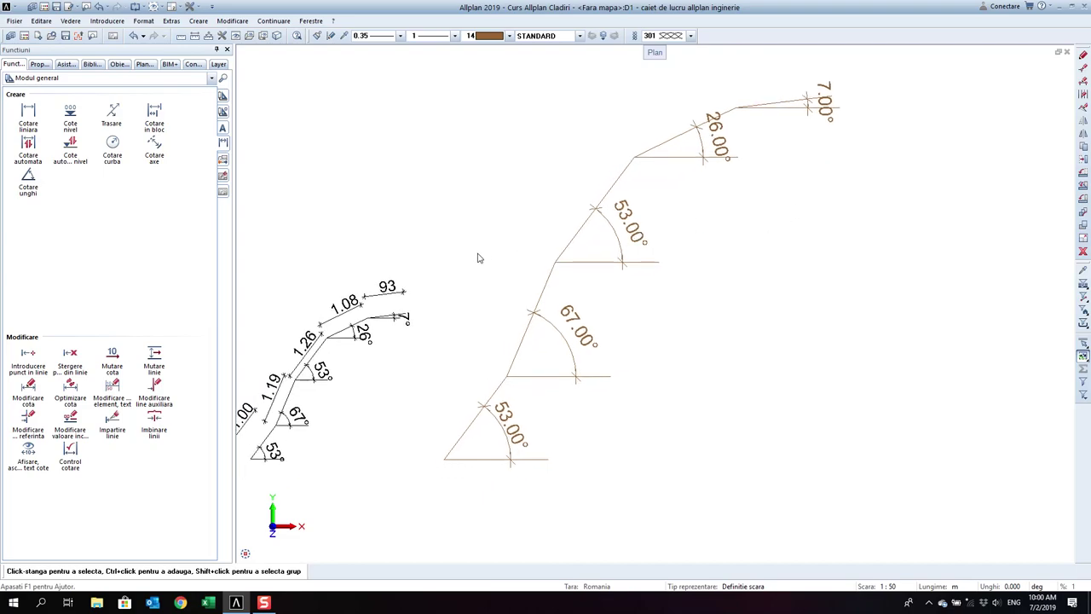
middle_click_drag(477, 257, 488, 273)
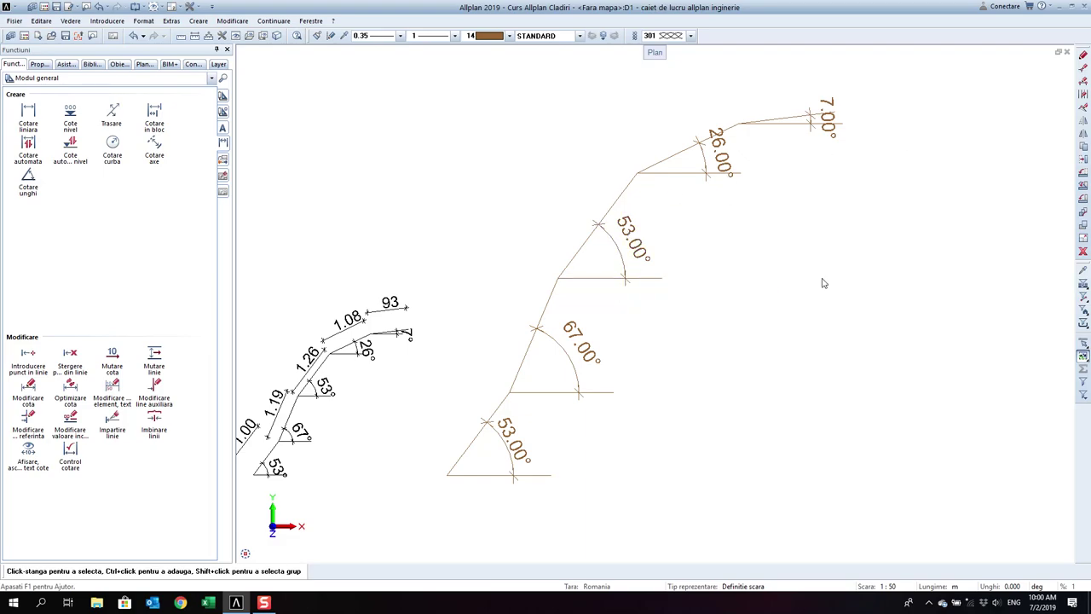
left_click(481, 477)
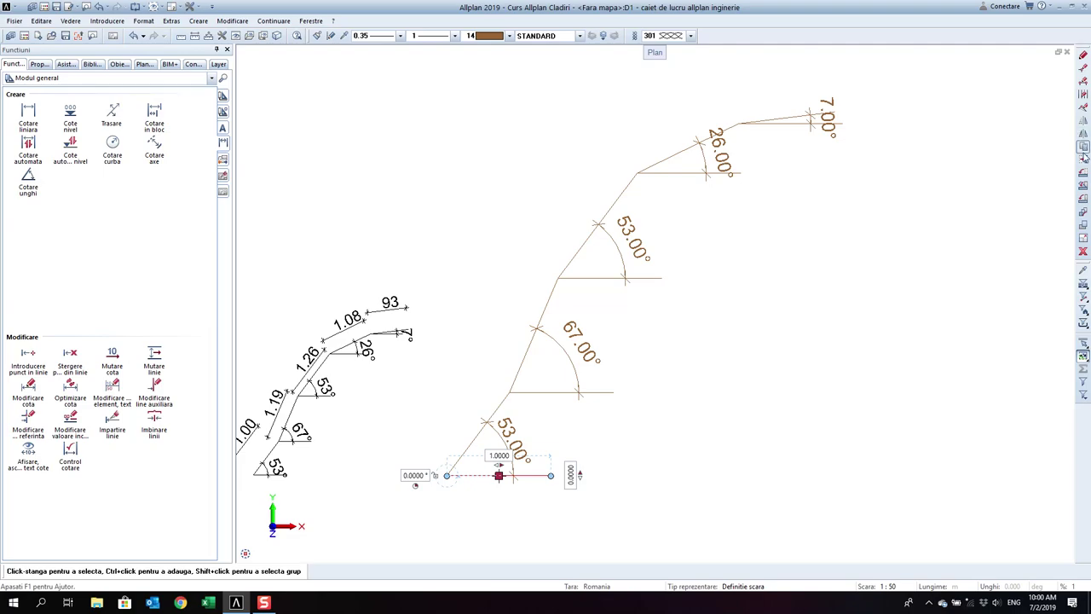
left_click(1083, 147)
left_click(447, 475)
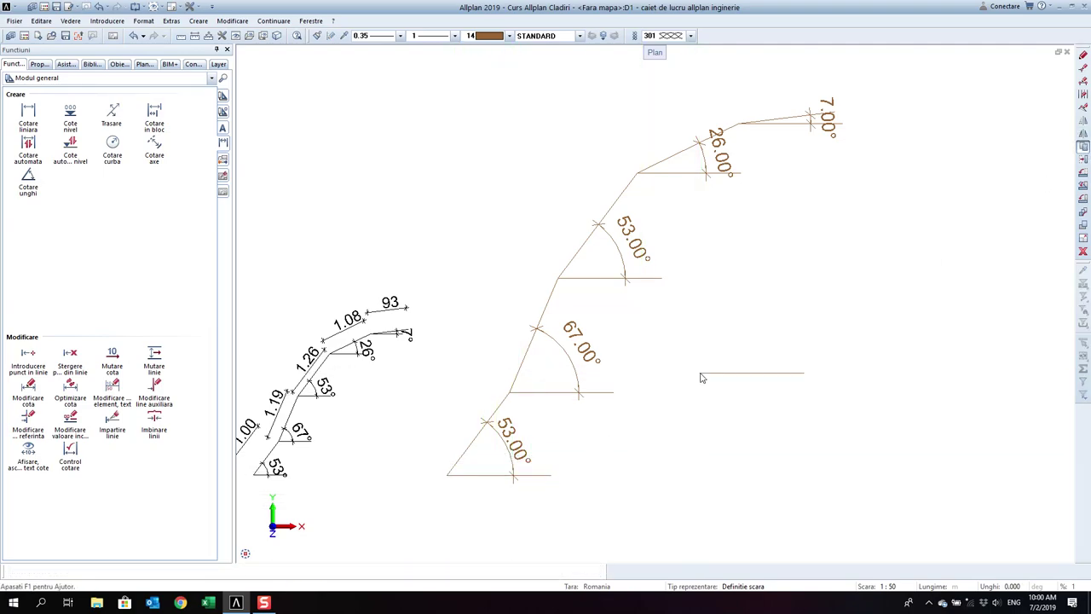
left_click(701, 378)
key("Escape")
left_click_drag(789, 394, 736, 348)
key("Delete")
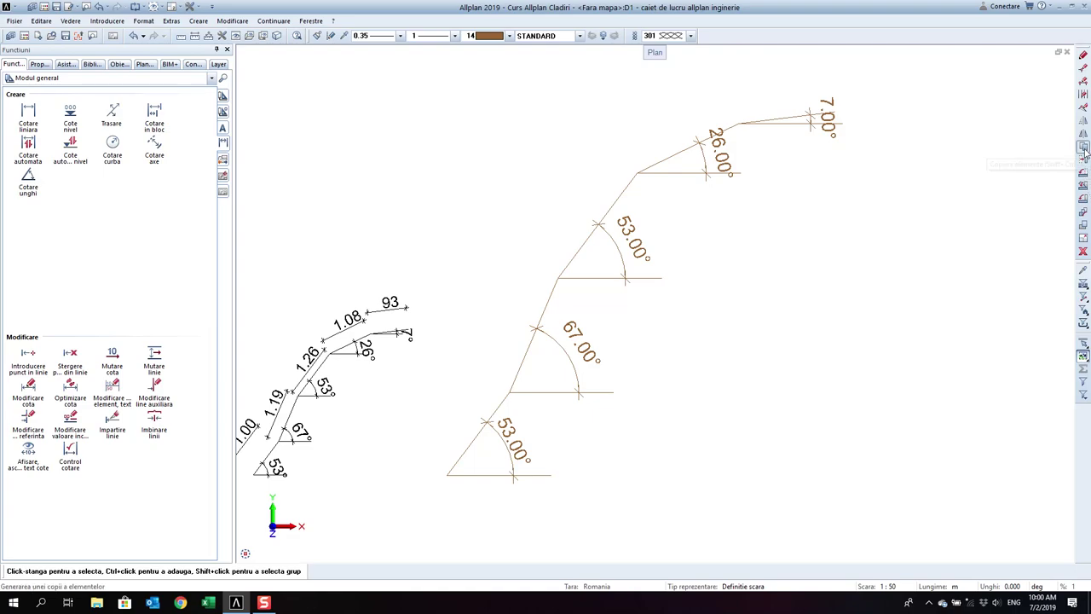
left_click(1084, 159)
left_click(500, 477)
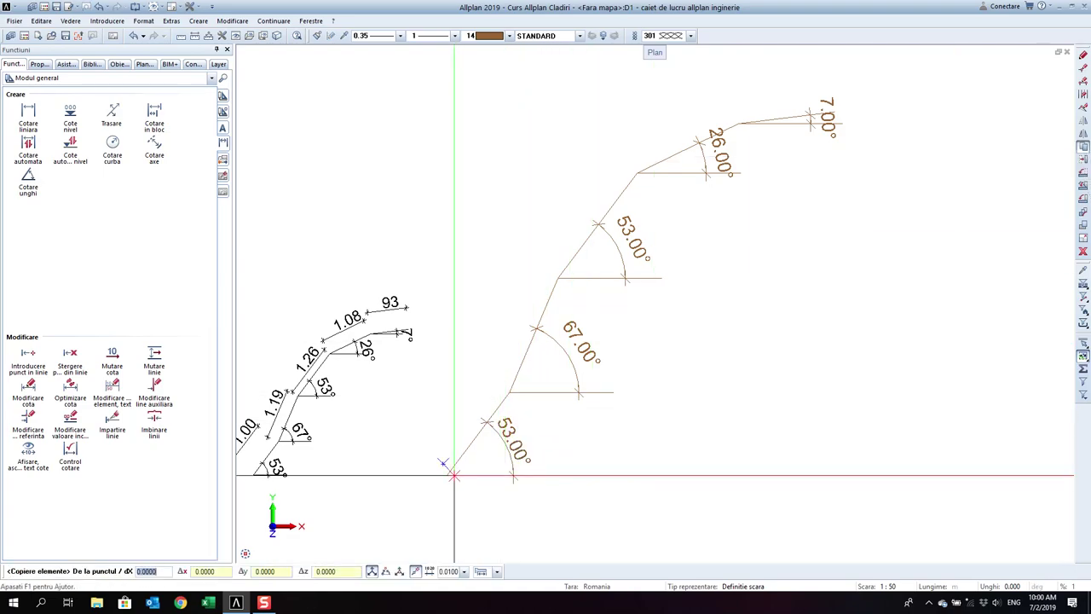
left_click(448, 475)
left_click(807, 304)
left_click(891, 246)
left_click(959, 202)
key("Escape")
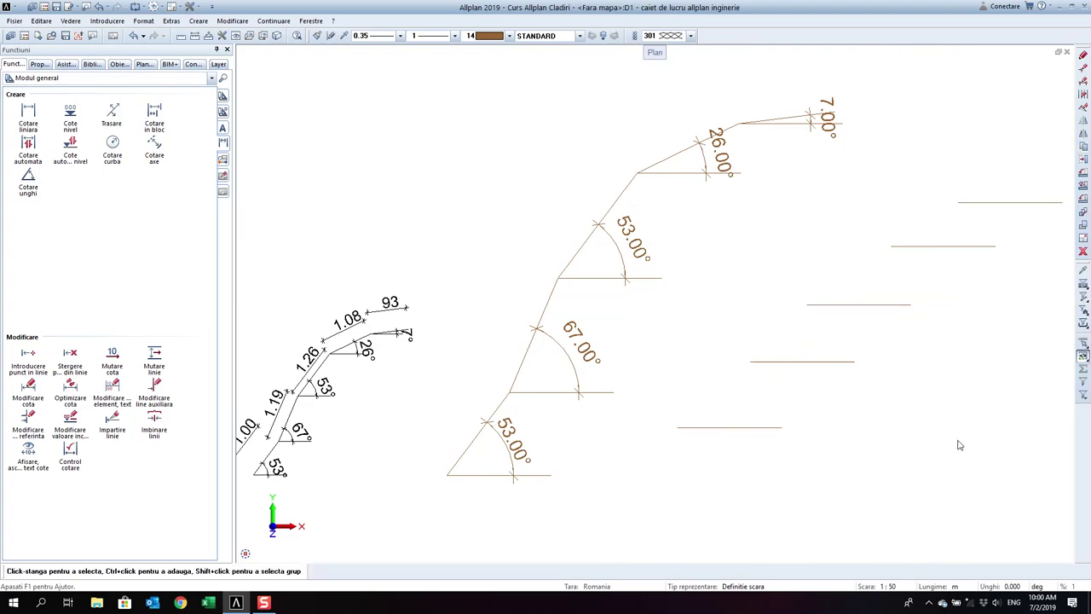
left_click_drag(972, 450, 739, 185)
key("Delete")
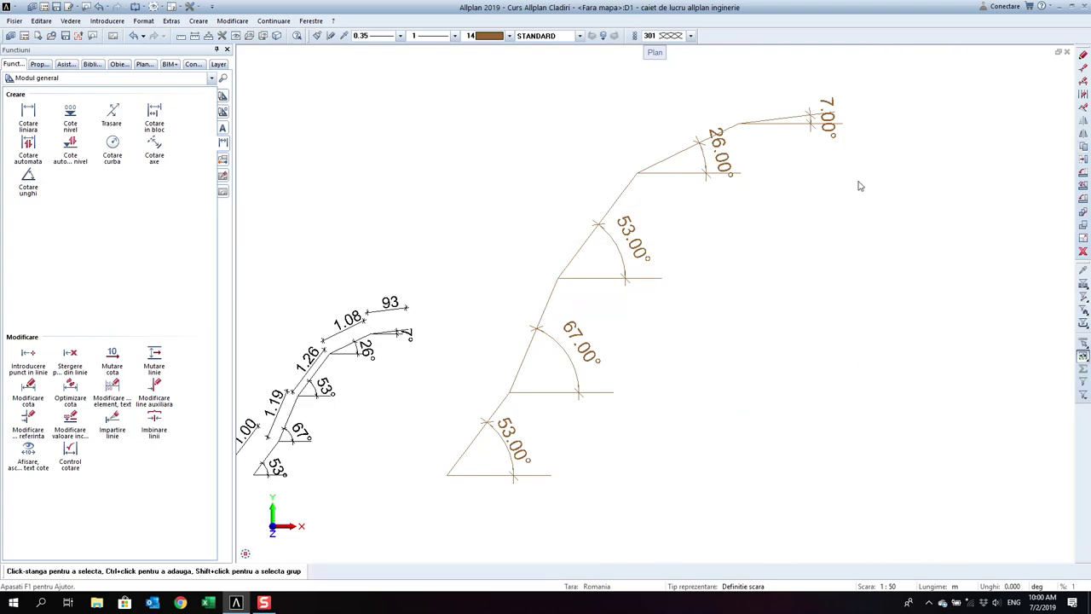
left_click(1081, 150)
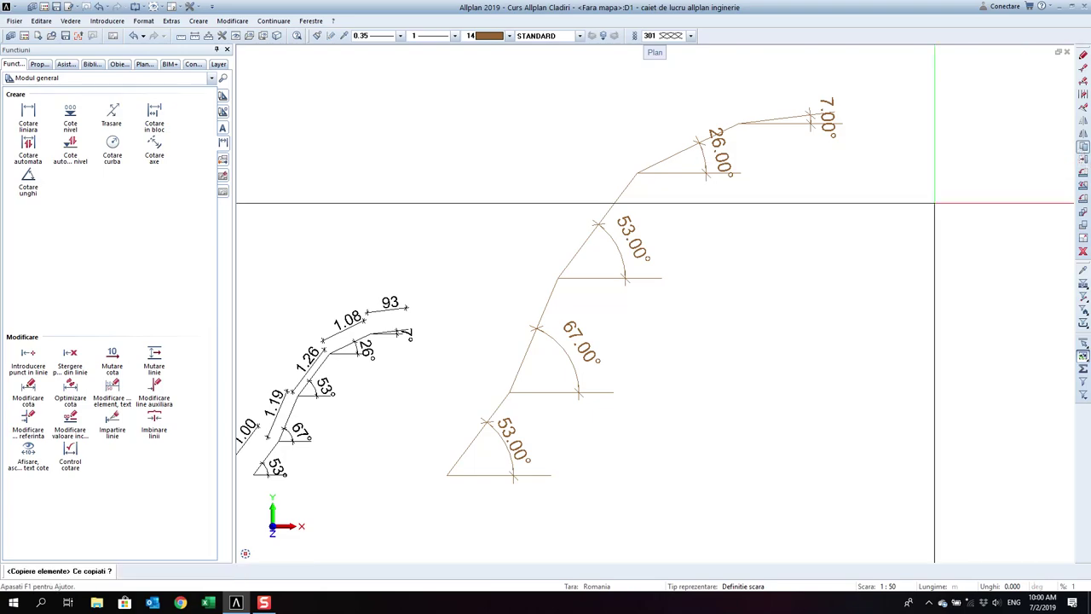
left_click(526, 474)
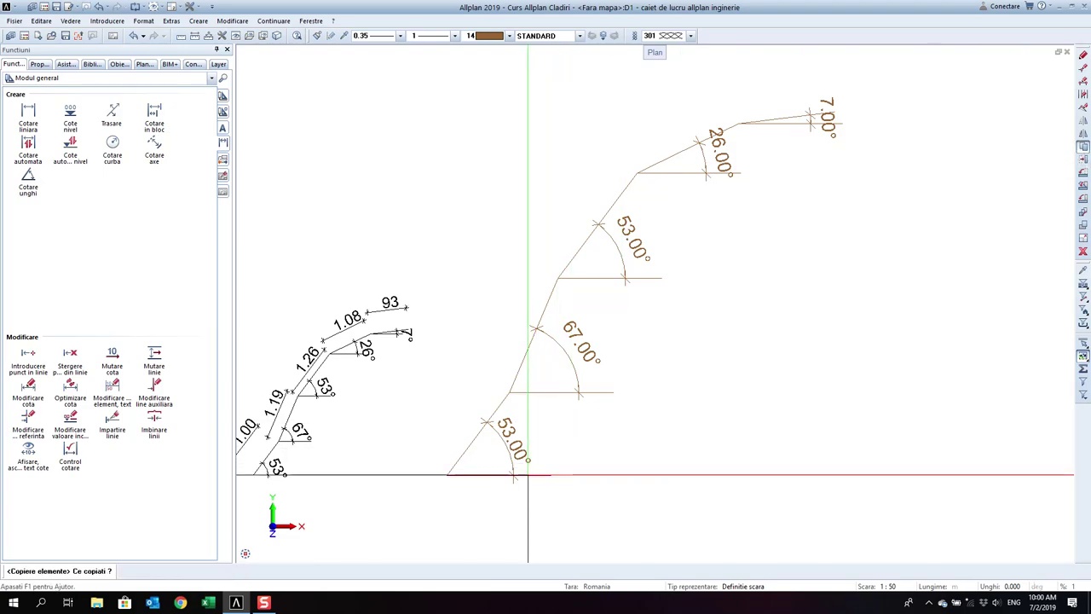
left_click(451, 472)
left_click(912, 222)
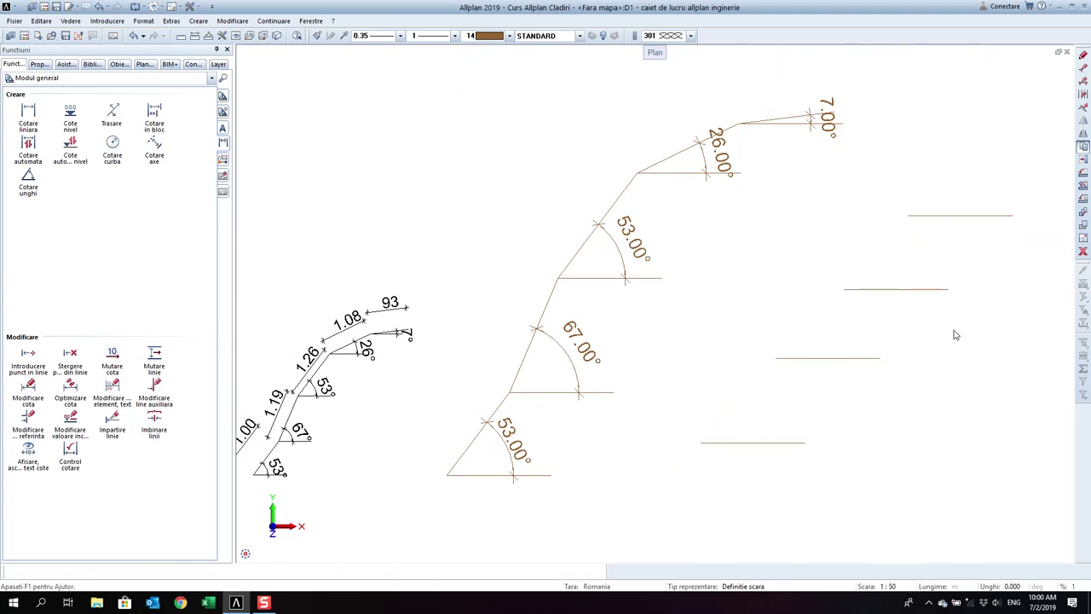
key("Escape")
left_click_drag(961, 465, 815, 224)
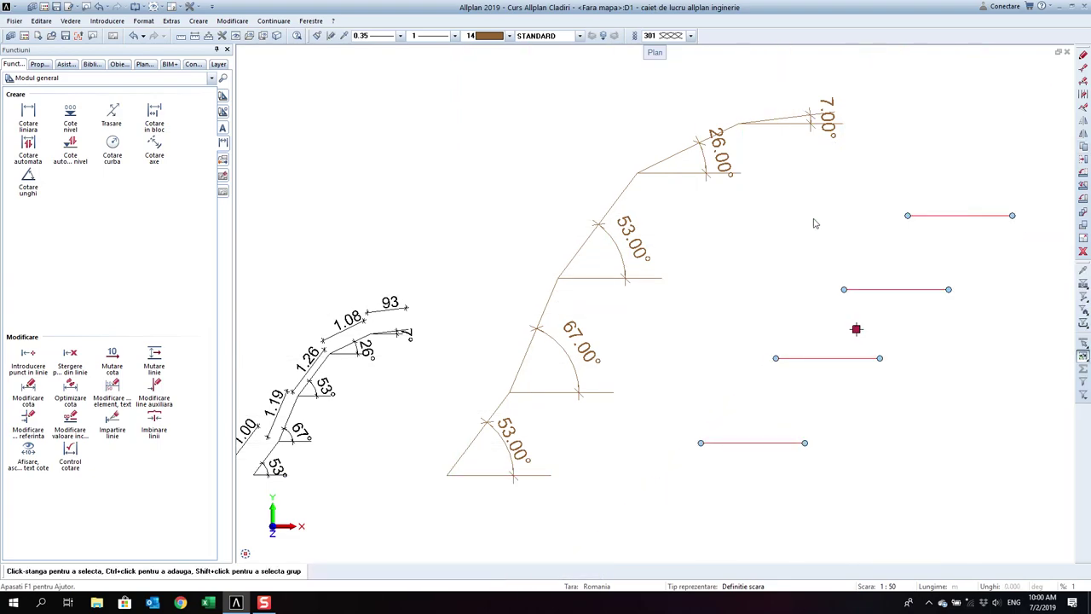
key("Delete")
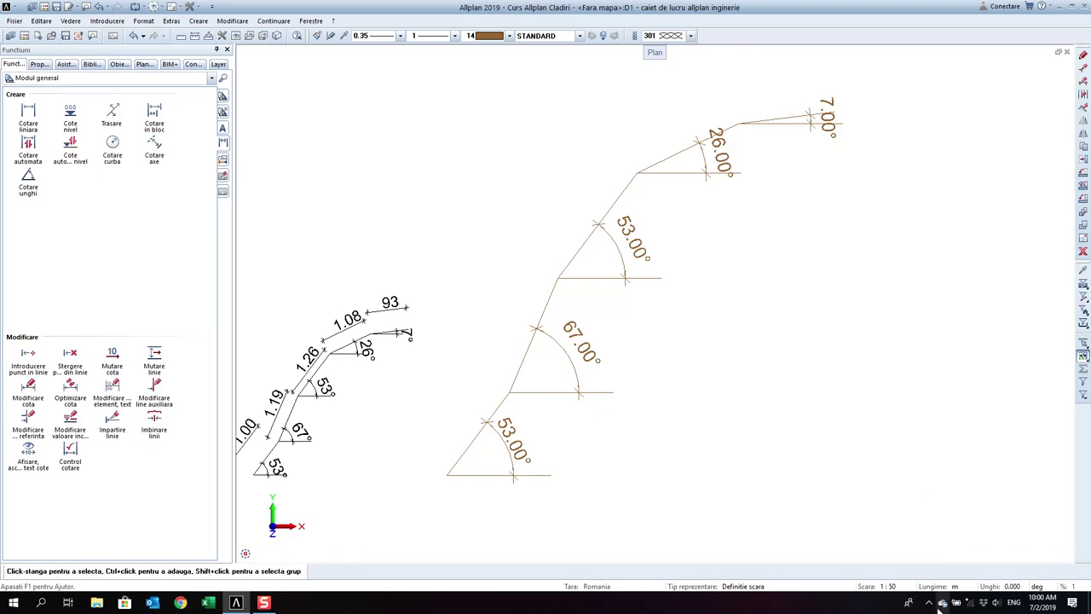
left_click(934, 602)
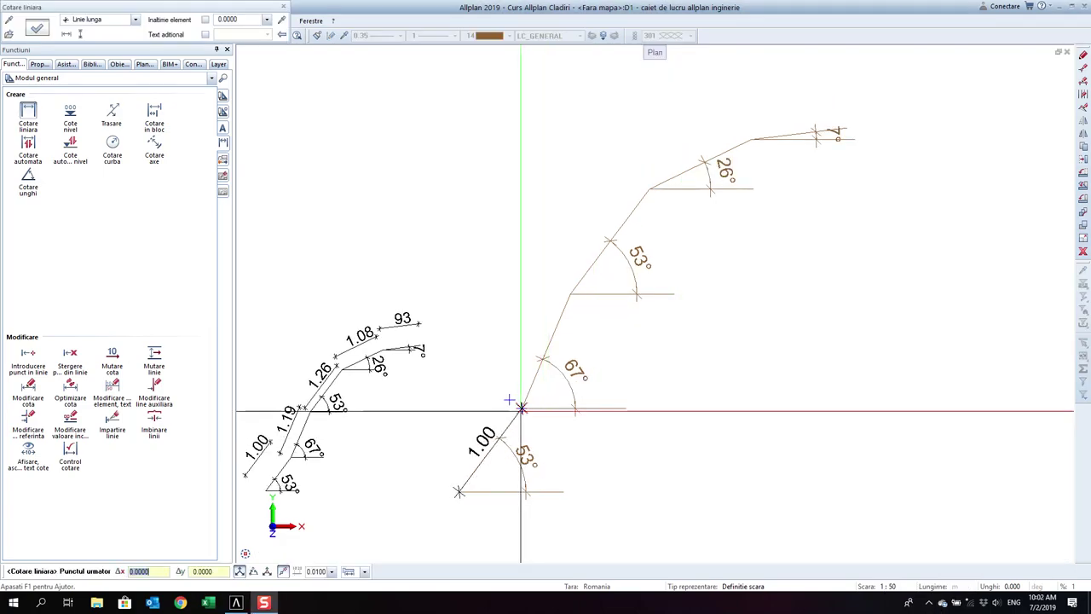
- Fix the 1.00 dimension and chain the 1.19 and 1.26 segment lengths
left_click(486, 394)
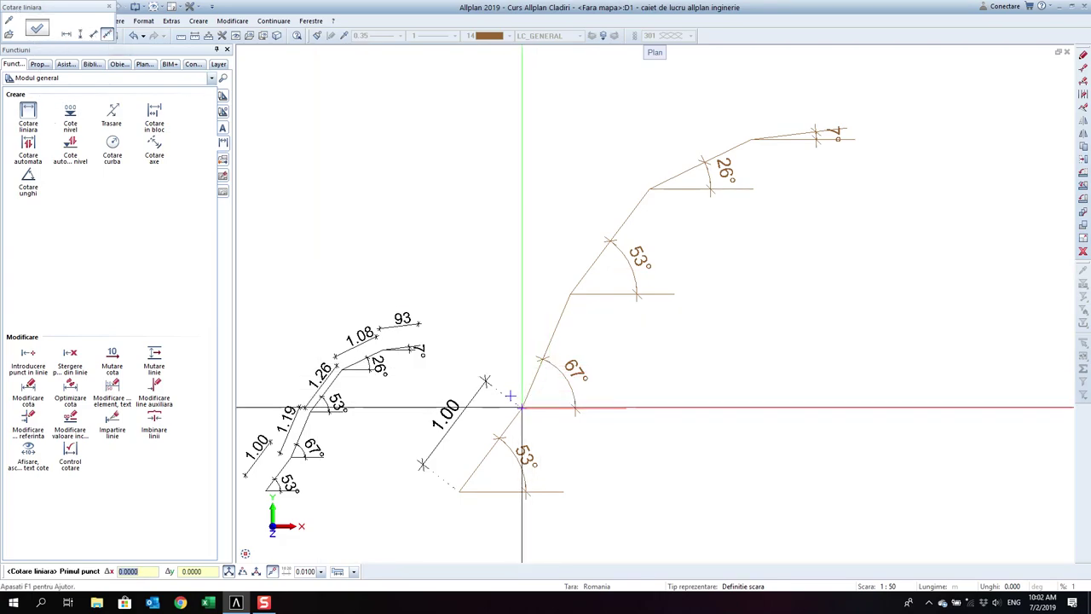
left_click(522, 409)
left_click(566, 295)
left_click(553, 260)
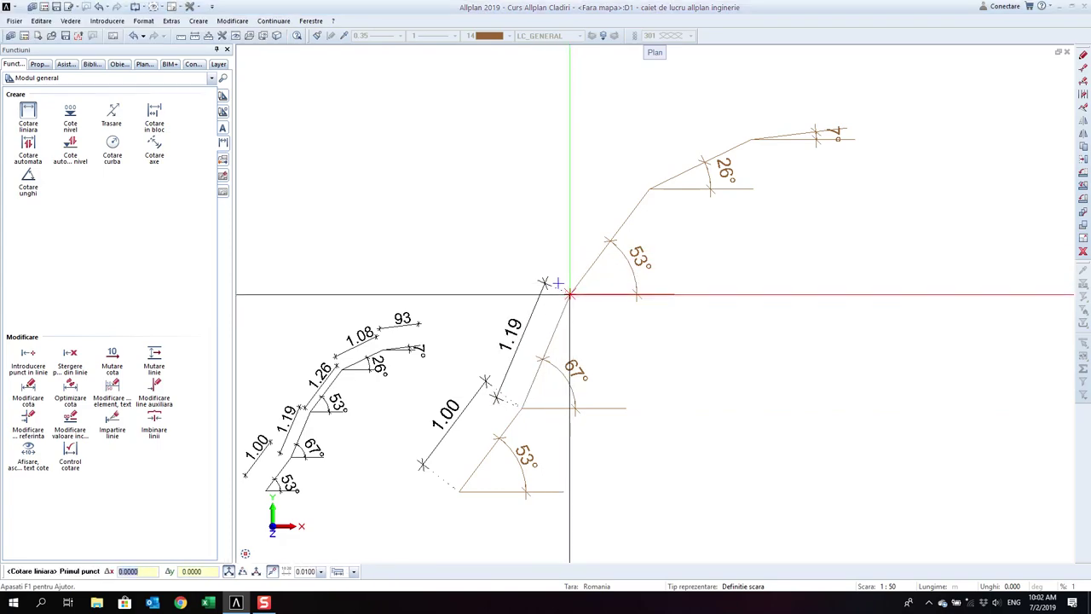
left_click(634, 210)
left_click(647, 187)
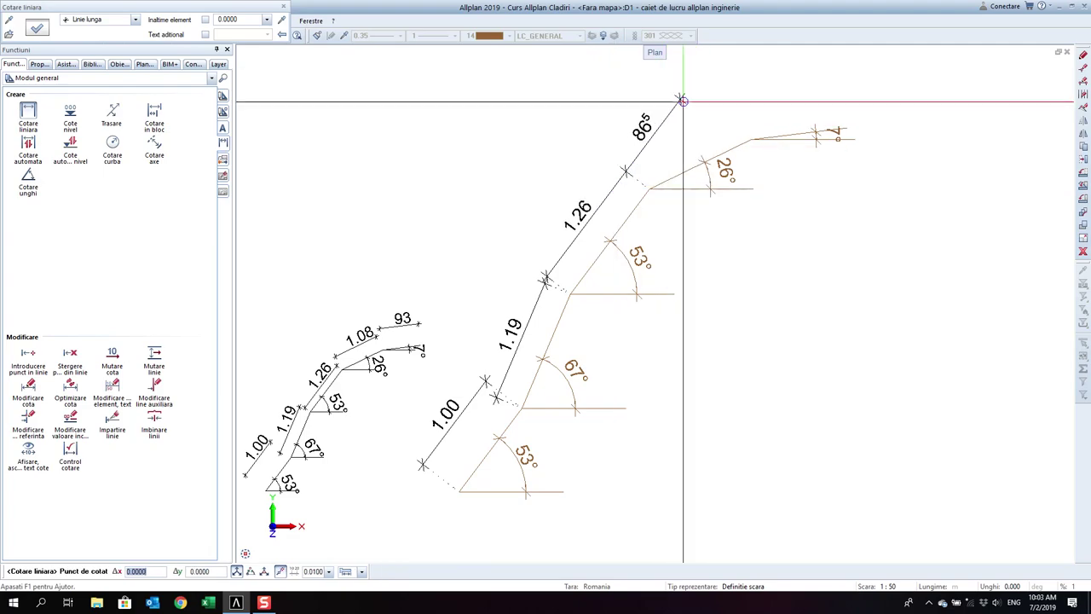
key("Escape")
- Dimension the top segments with 1.08 and 93 length dimensions
left_click(648, 187)
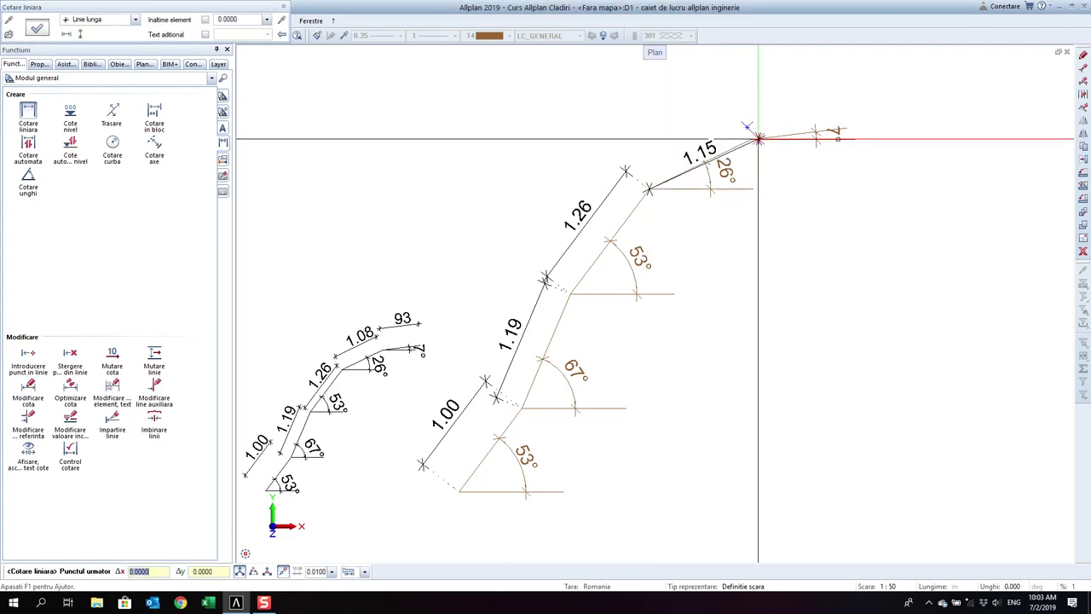
left_click(741, 128)
key("Escape")
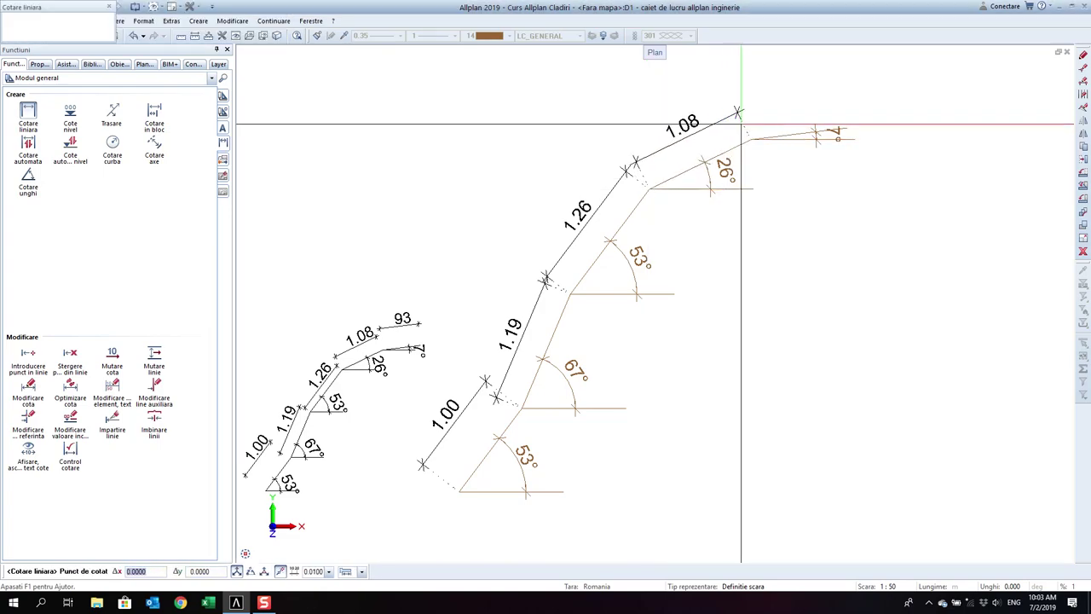
left_click(750, 139)
left_click(840, 138)
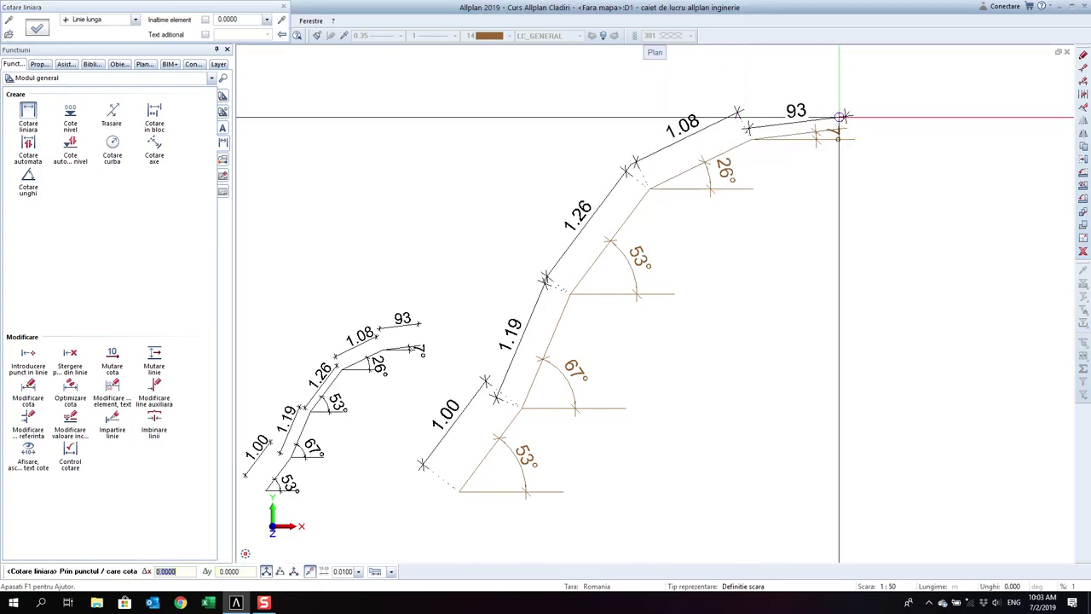
left_click(825, 91)
key("Escape")
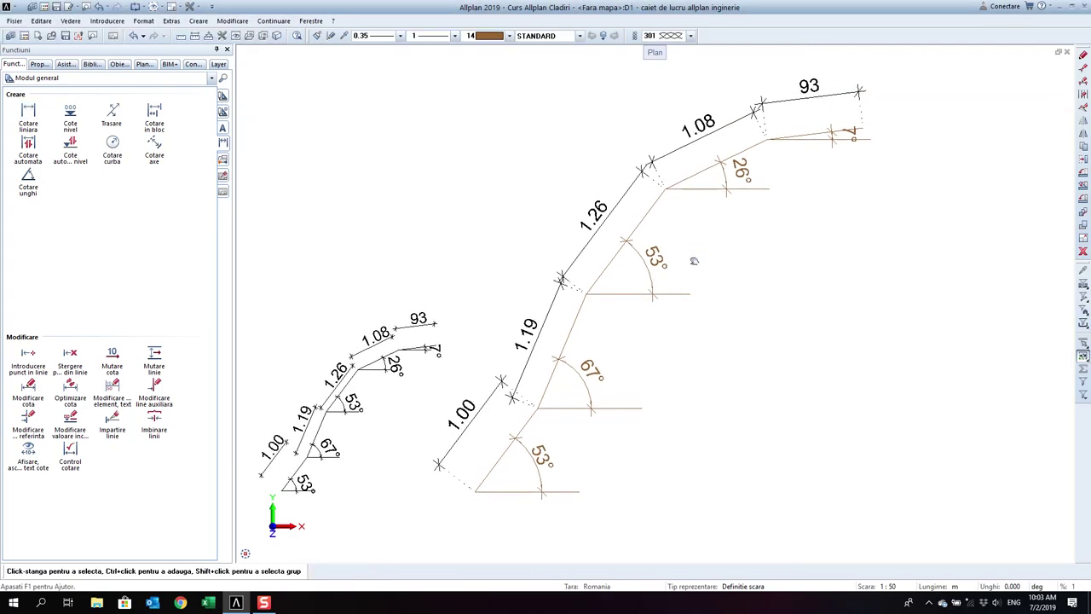
left_click(929, 603)
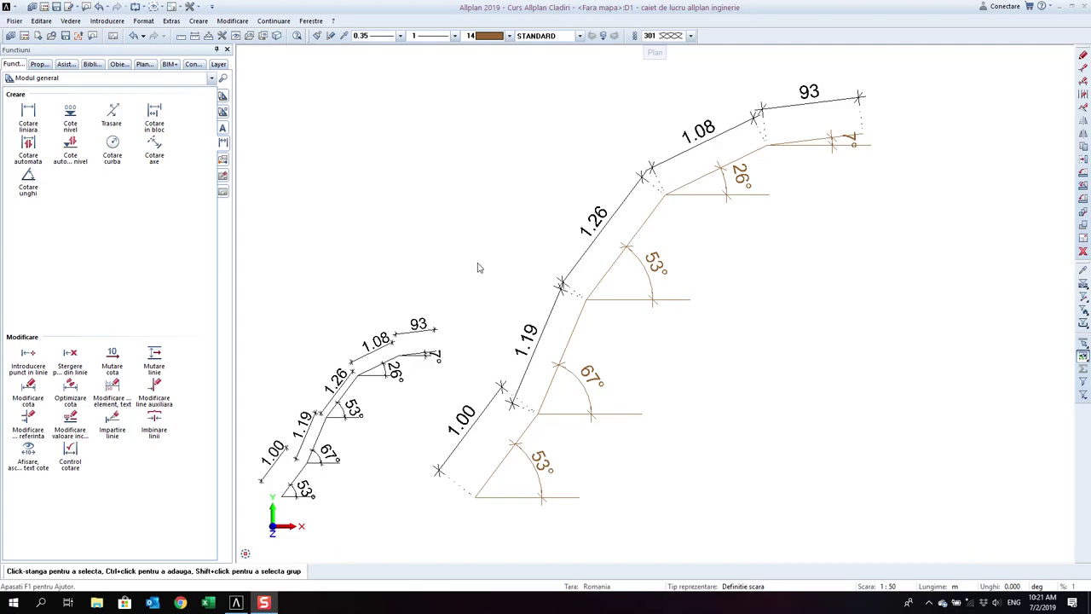
- Start a spline in orange line colour 8 at the profile's lower-left end
left_click(225, 103)
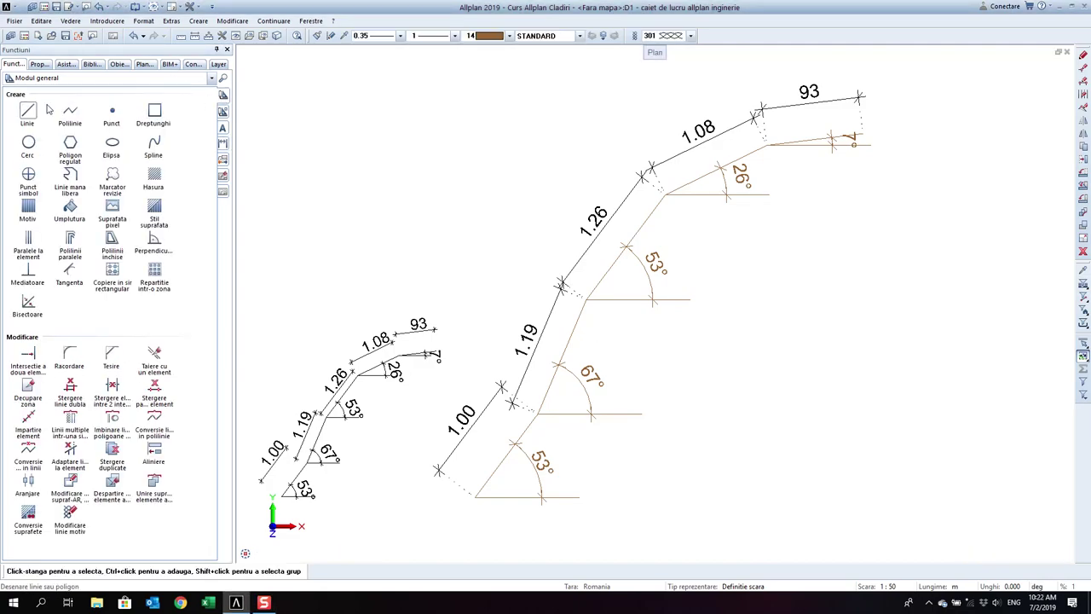
left_click(51, 78)
left_click(50, 90)
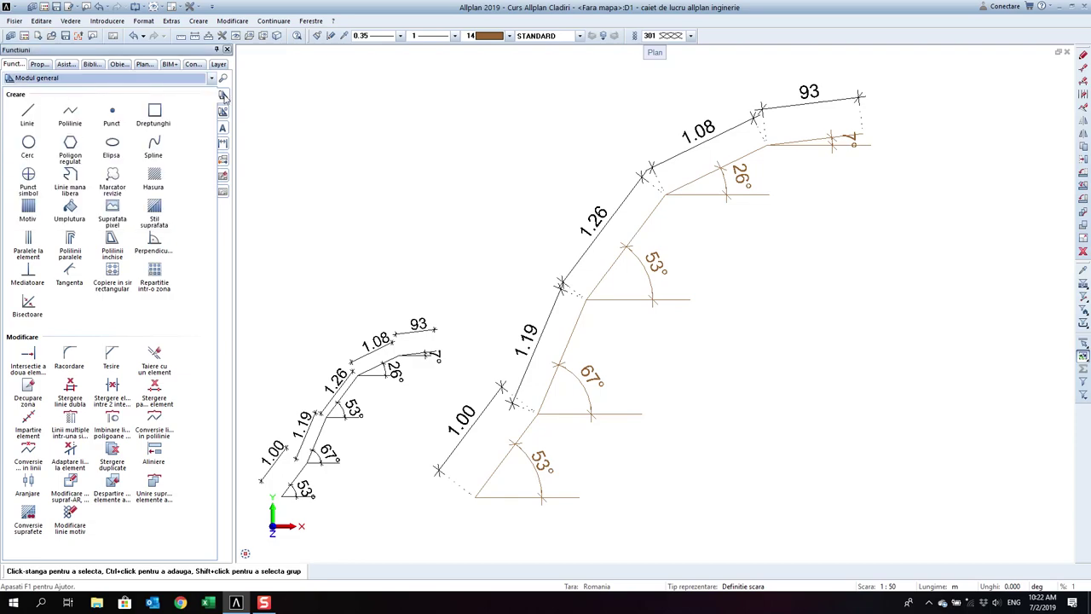
left_click(154, 145)
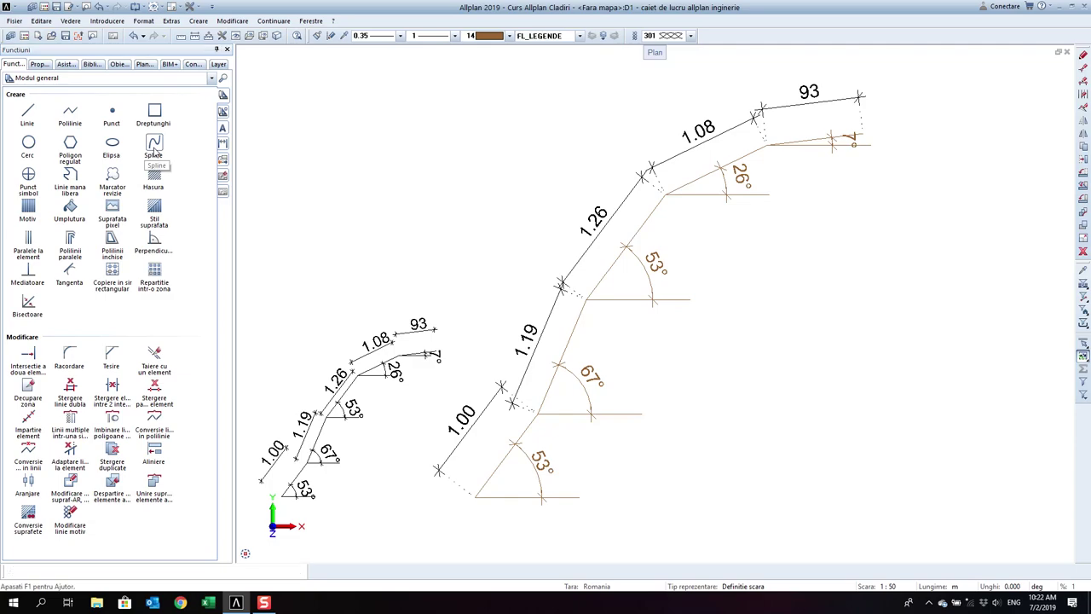
left_click(492, 36)
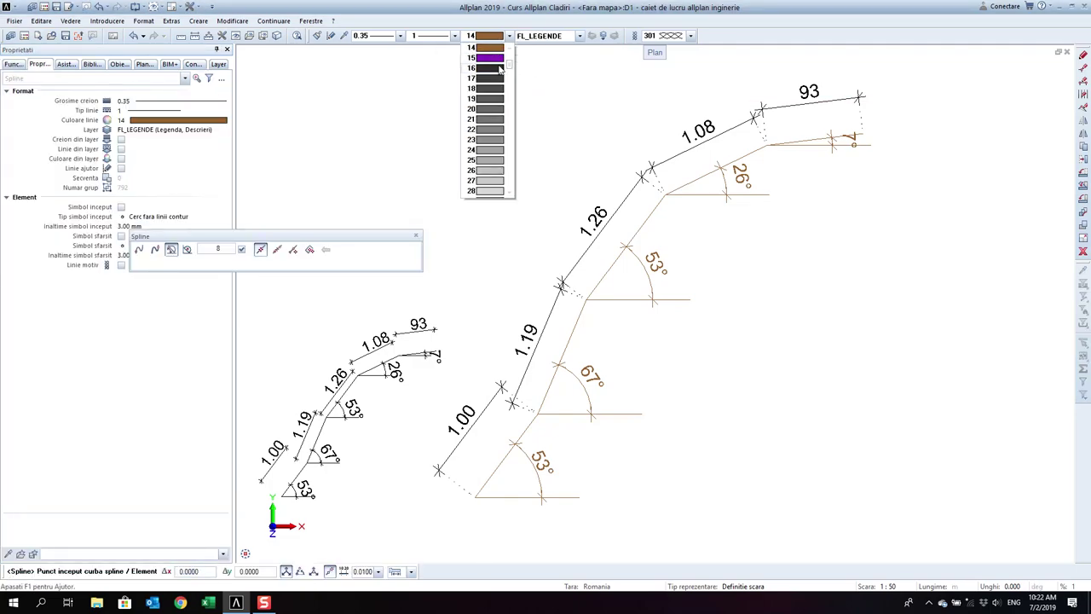
scroll(507, 60, "up", 5)
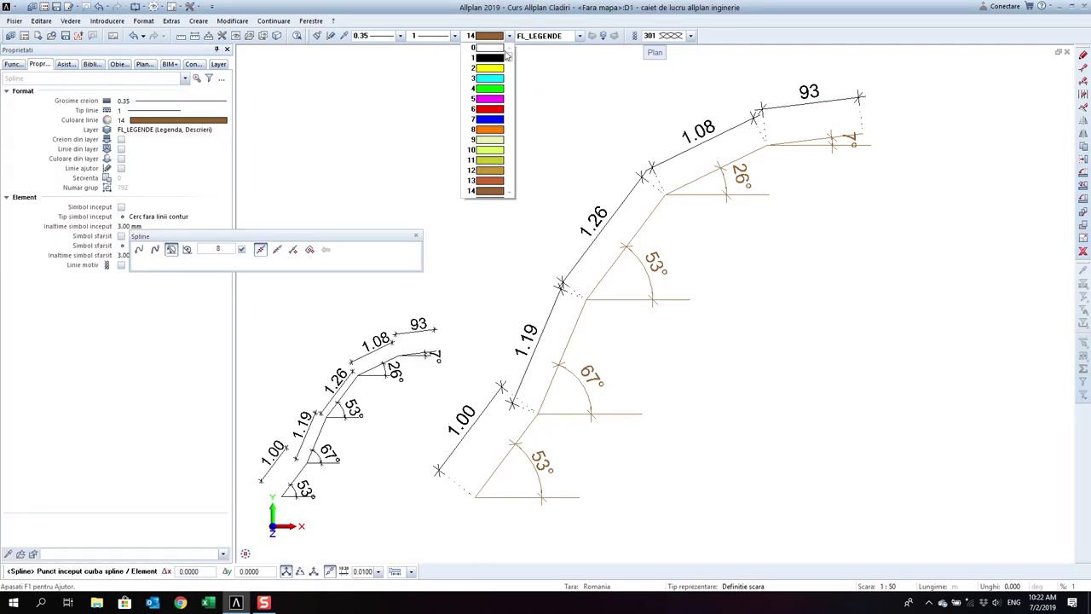
left_click(492, 130)
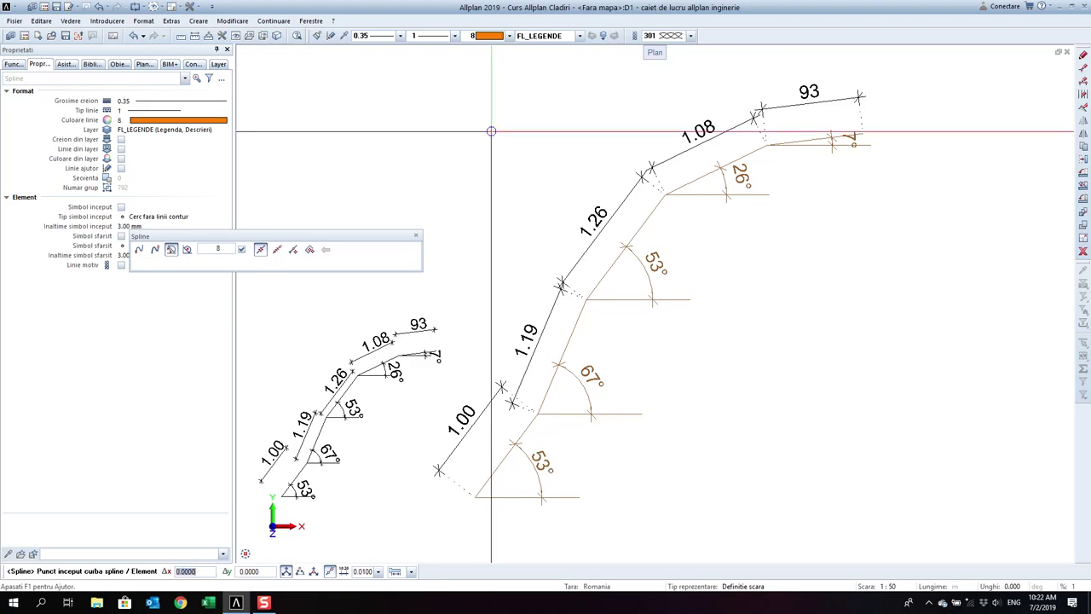
left_click(13, 64)
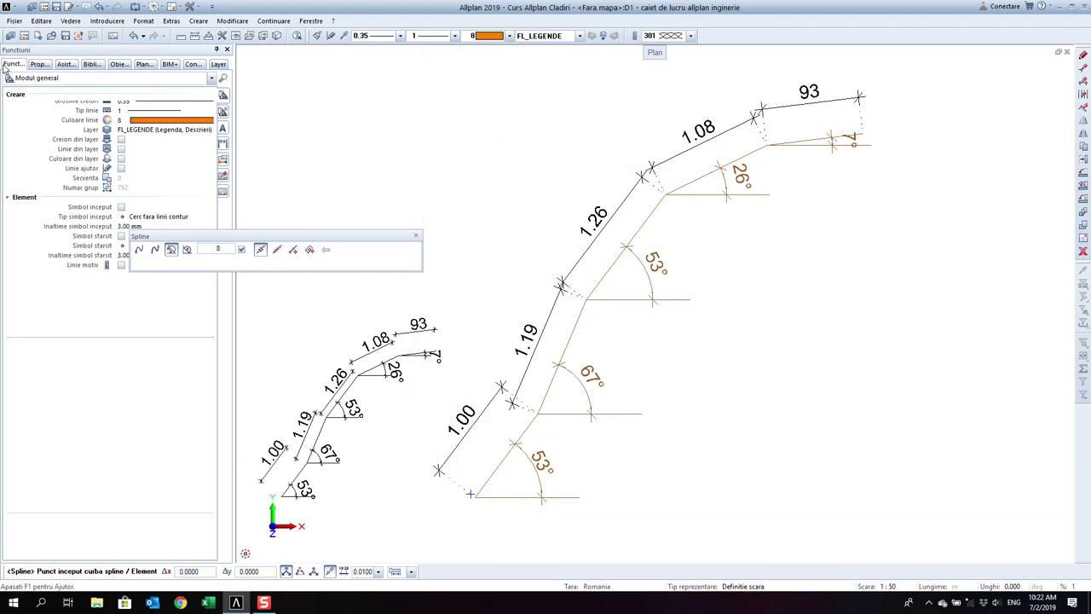
left_click(13, 78)
left_click(23, 91)
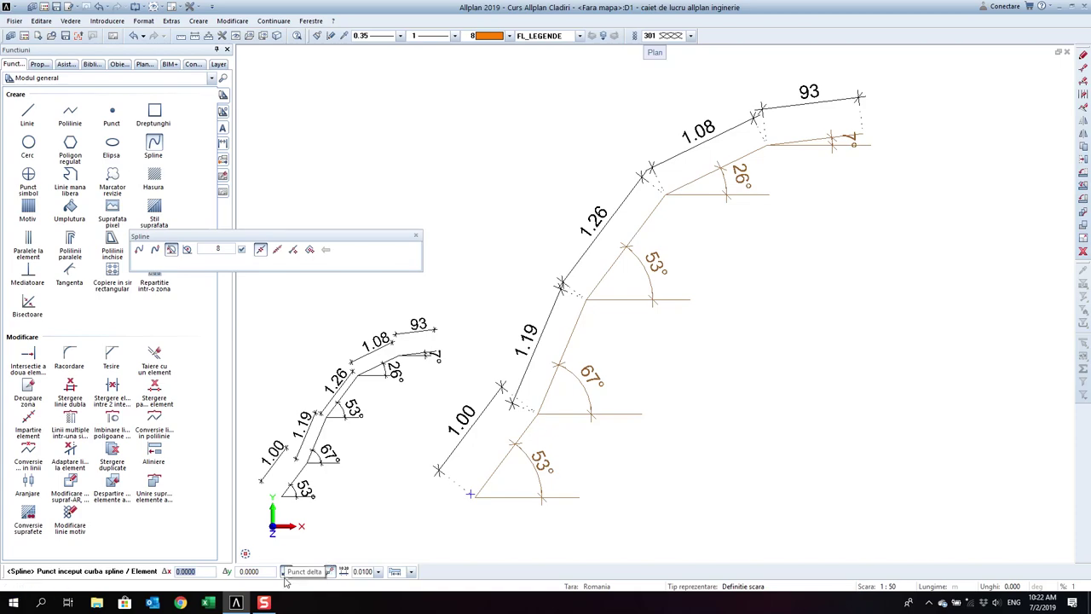
left_click(474, 496)
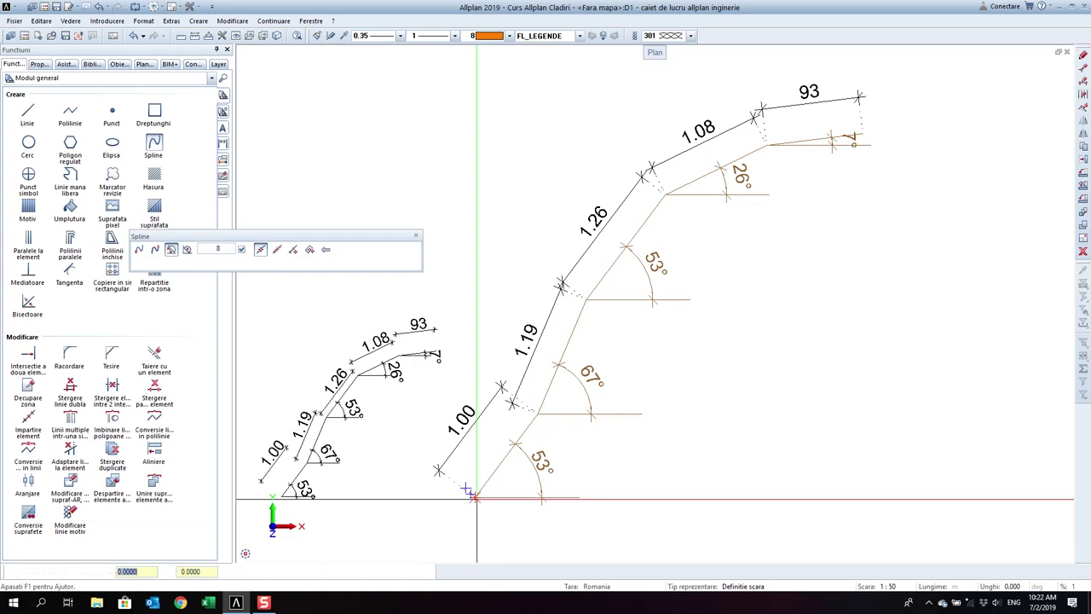
- Draw the orange spline through each profile vertex up to the top-right end
left_click(538, 412)
left_click(665, 195)
left_click(764, 146)
left_click(862, 135)
key("Escape")
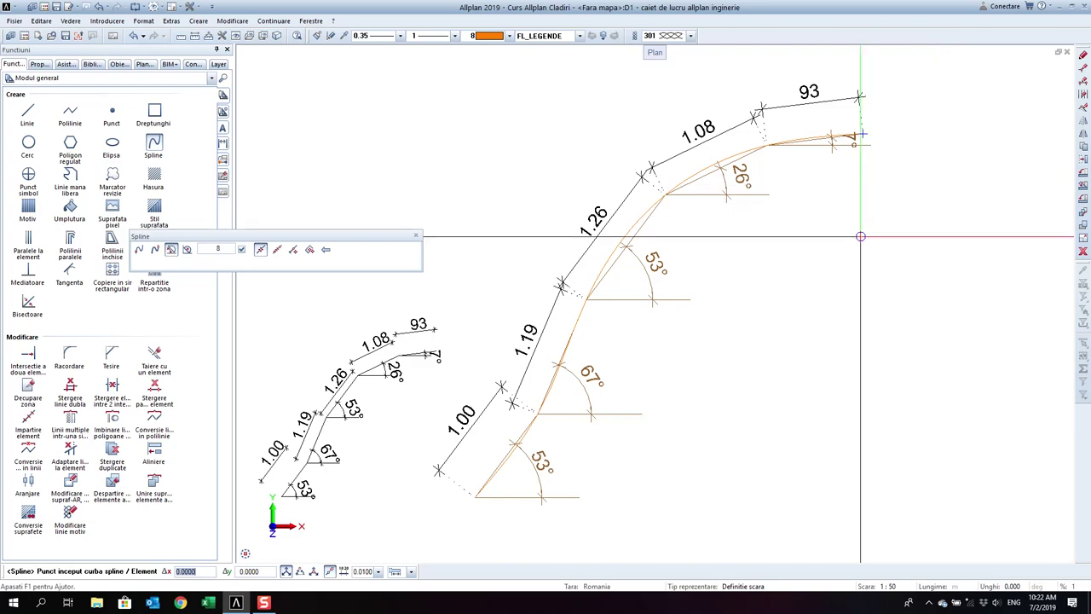
key("Escape")
scroll(815, 274, "up", 2)
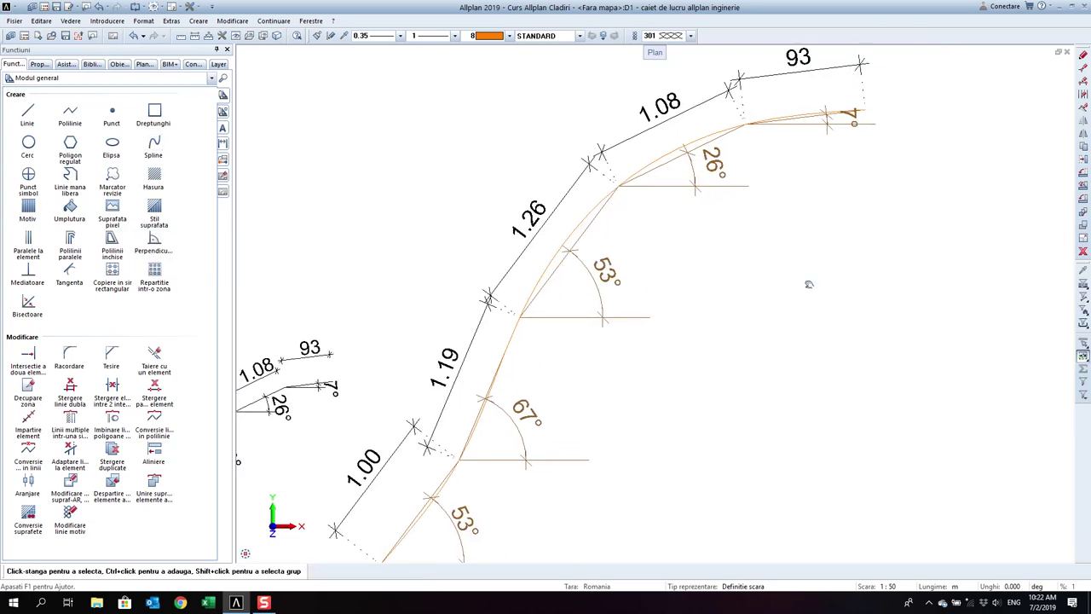
scroll(809, 284, "down", 1)
- Select and deselect the new spline to inspect it, then select it again
left_click(622, 239)
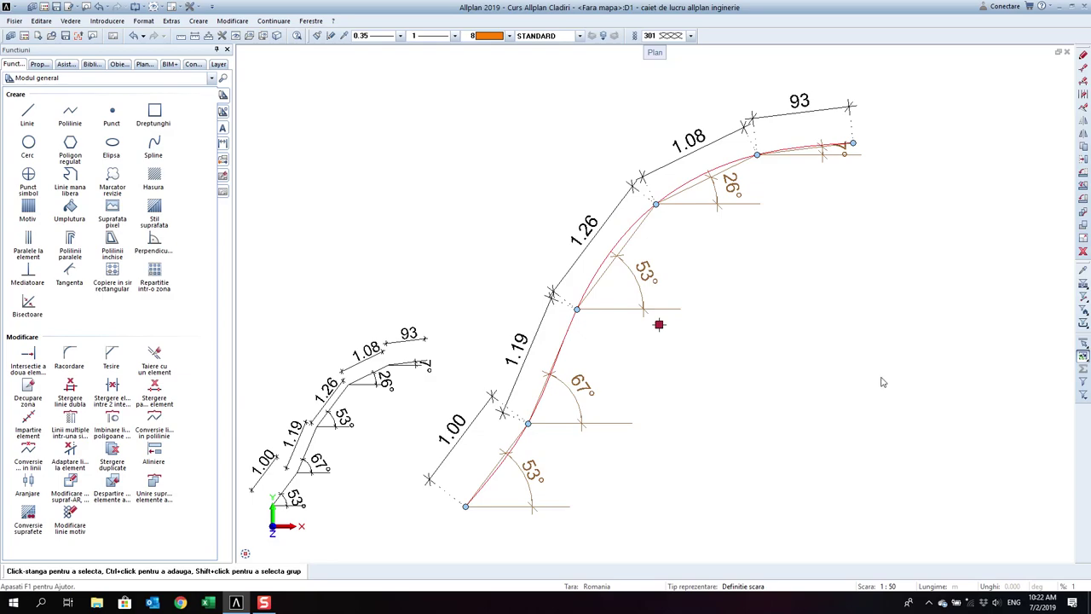
left_click(931, 604)
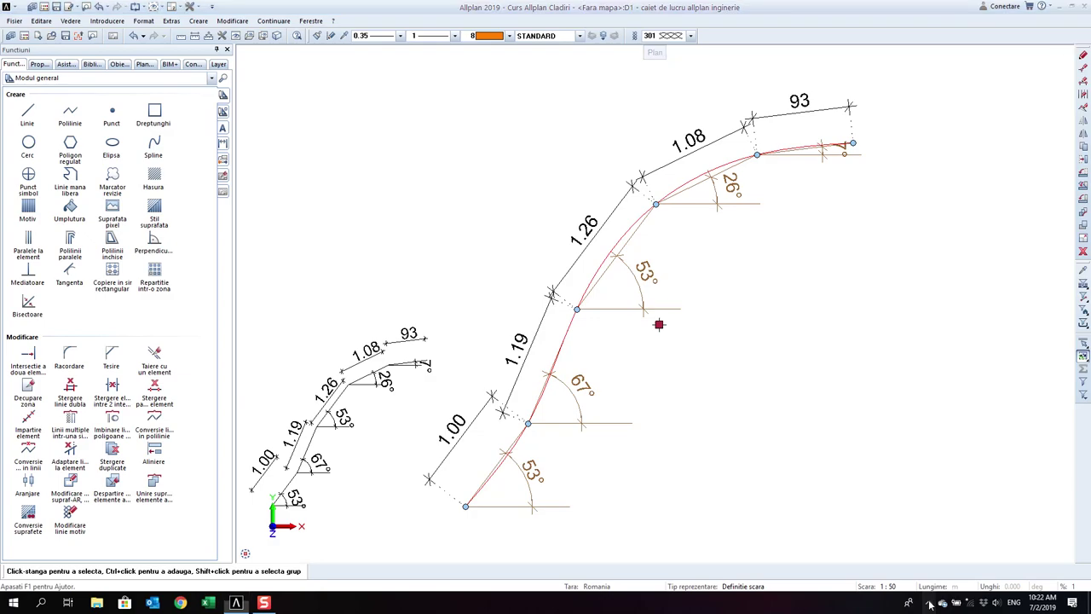
left_click(904, 568)
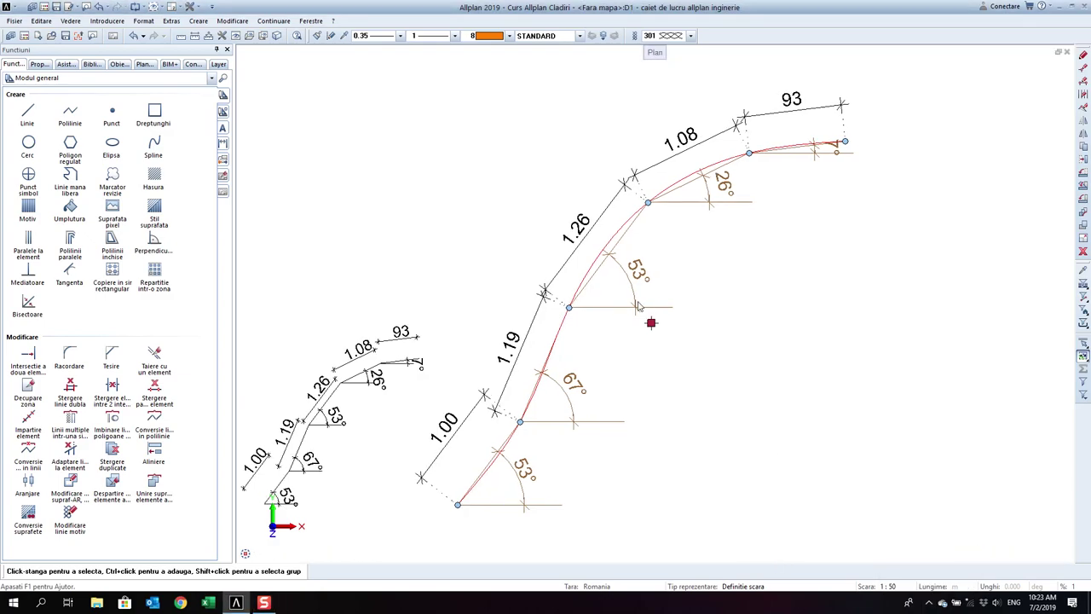
scroll(637, 305, "down", 2)
key("Escape")
scroll(713, 315, "up", 1)
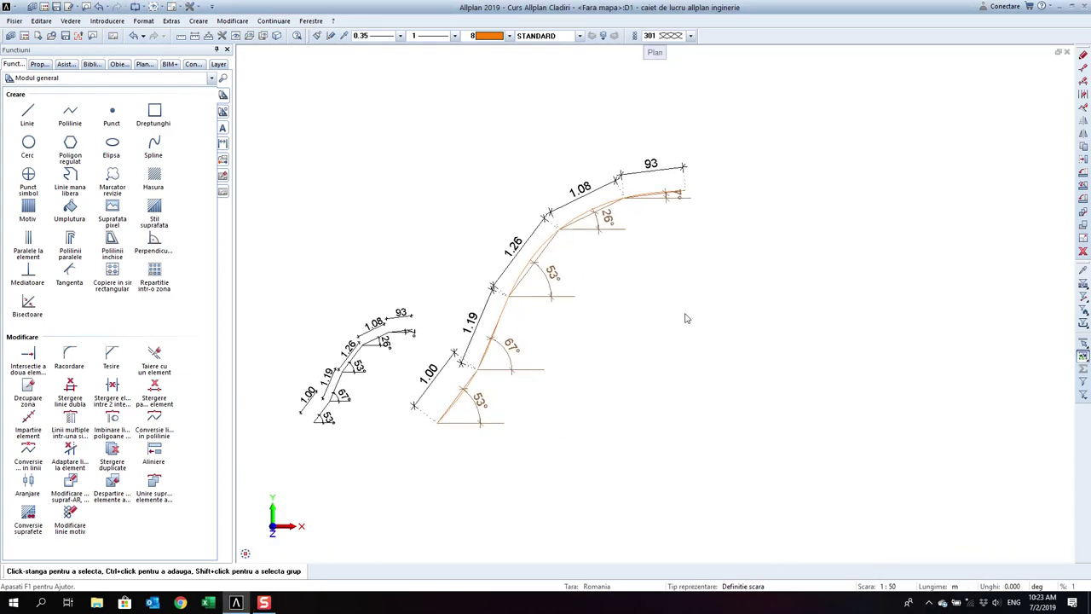
scroll(670, 304, "up", 1)
middle_click_drag(656, 301, 670, 307)
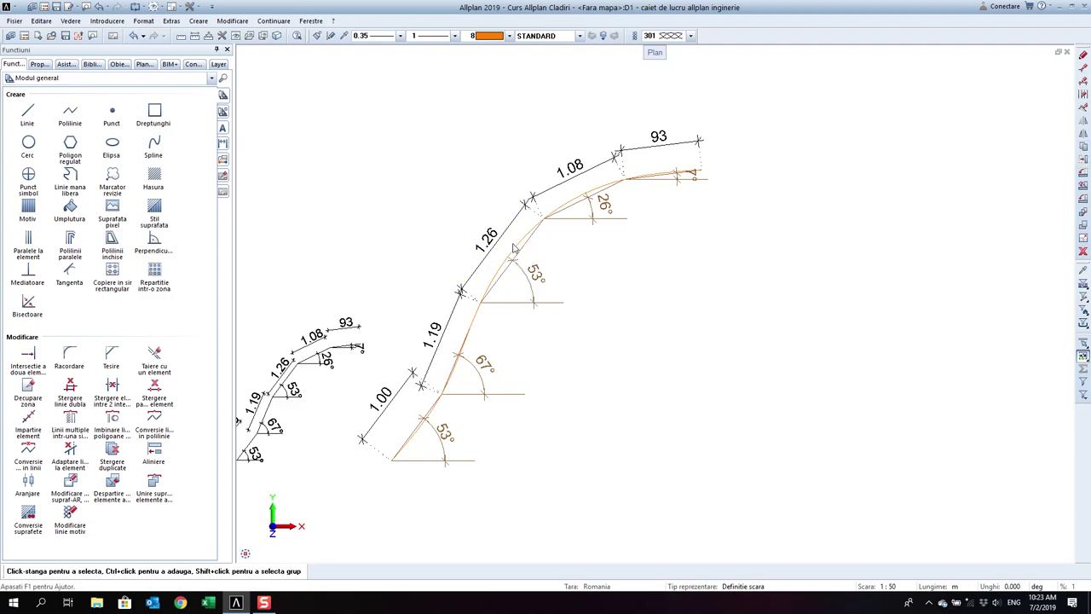
left_click(516, 248)
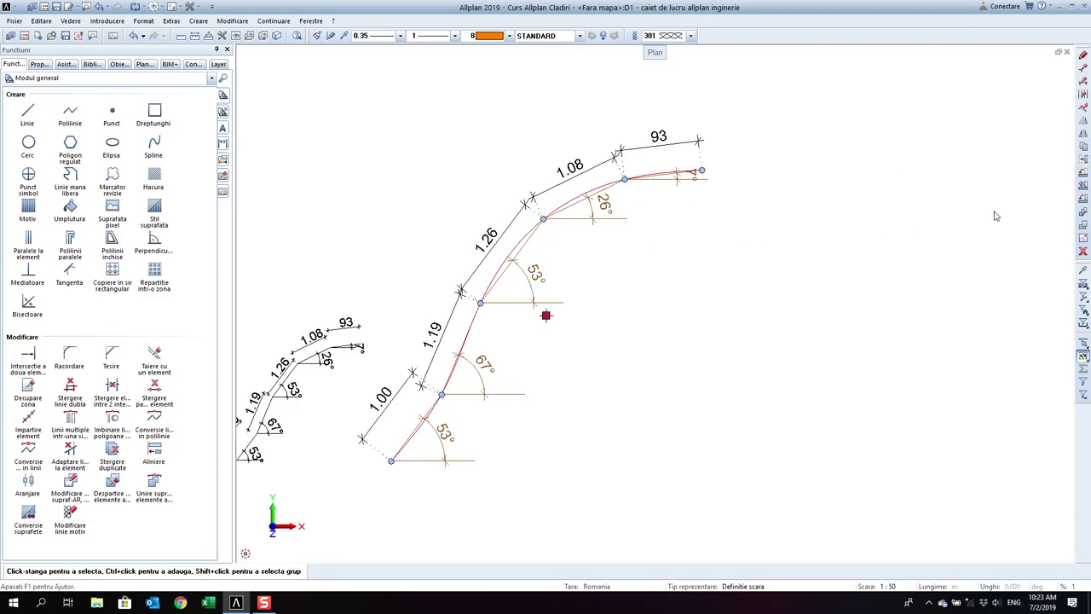
- Copy the spline to the upper right, then delete that misplaced copy
left_click(1080, 159)
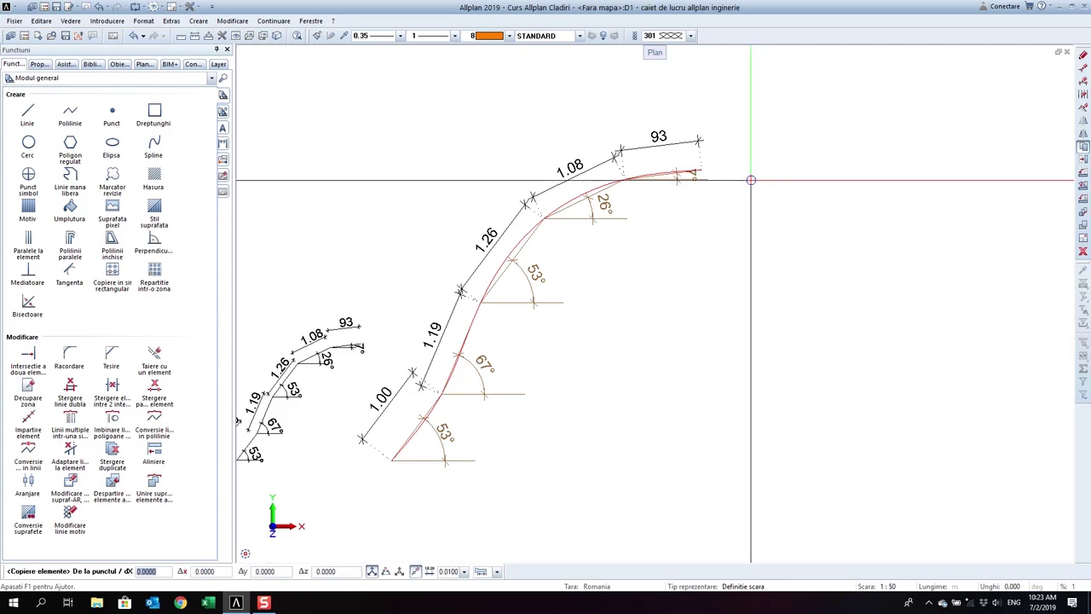
left_click(750, 180)
left_click(978, 181)
key("Escape")
left_click_drag(849, 218, 799, 188)
key("Delete")
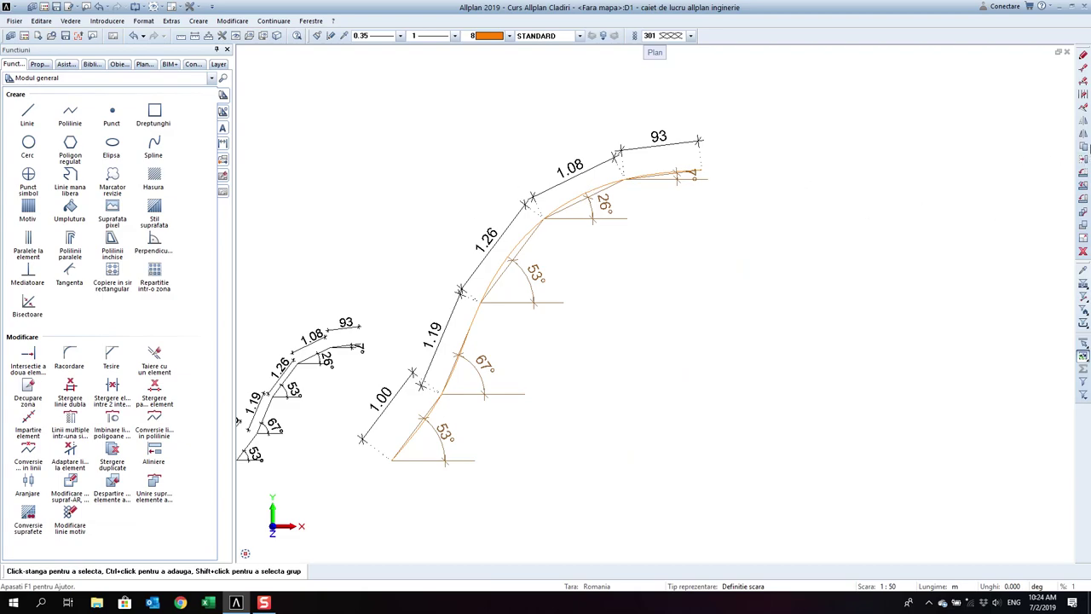
- Place three copies of the curve, then select and delete the extra copies
left_click(1084, 147)
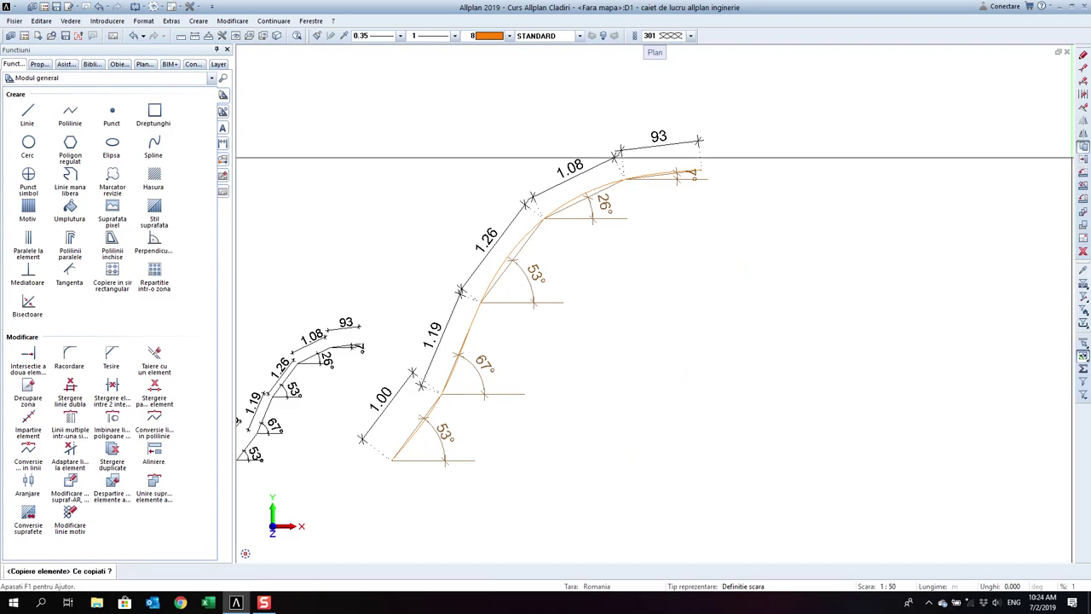
left_click(473, 317)
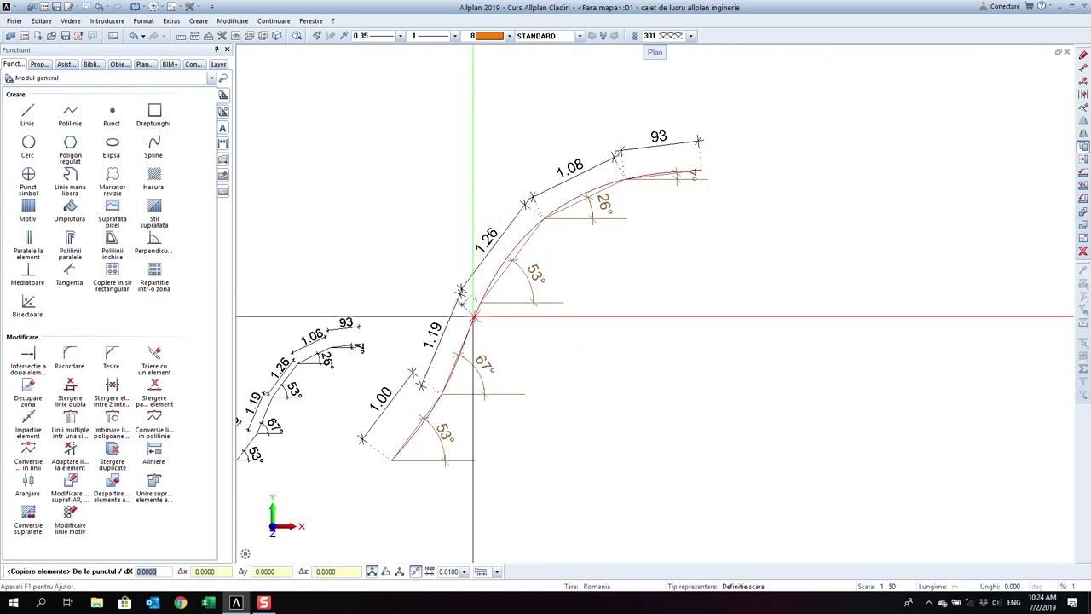
left_click(454, 325)
left_click(649, 335)
left_click(855, 365)
left_click(976, 319)
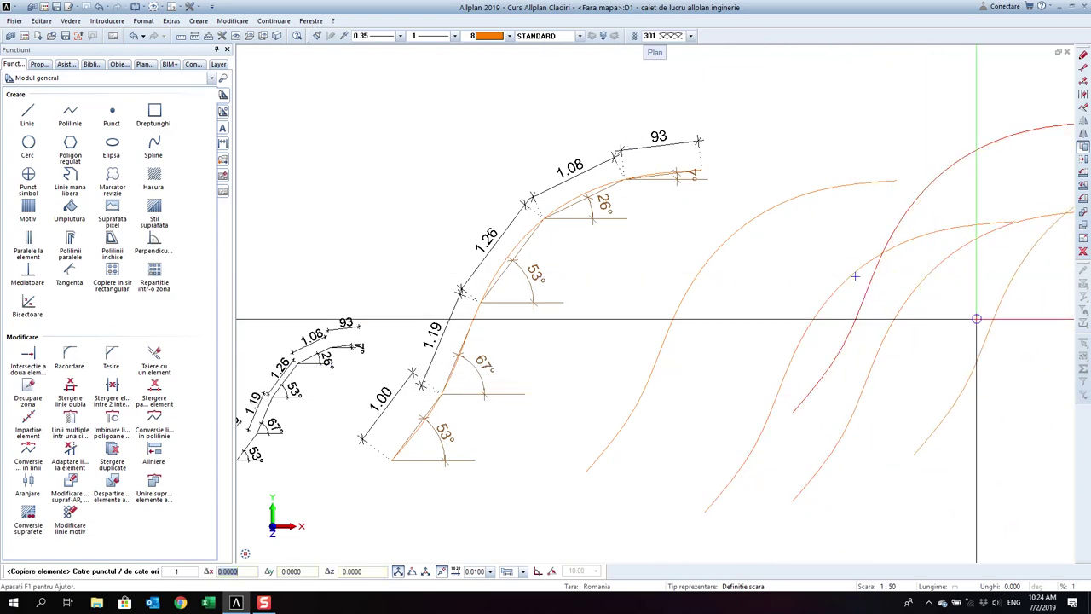
key("Escape")
left_click_drag(938, 332, 799, 155)
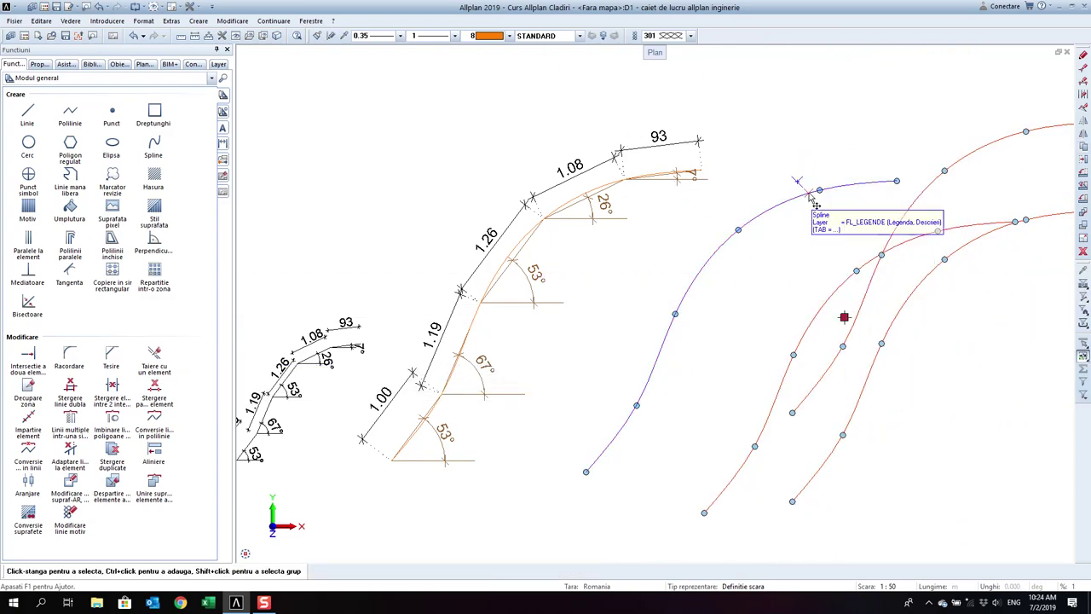
key("Delete")
- Copy the orange spline once, placing it off to the right of the profile
left_click(1084, 146)
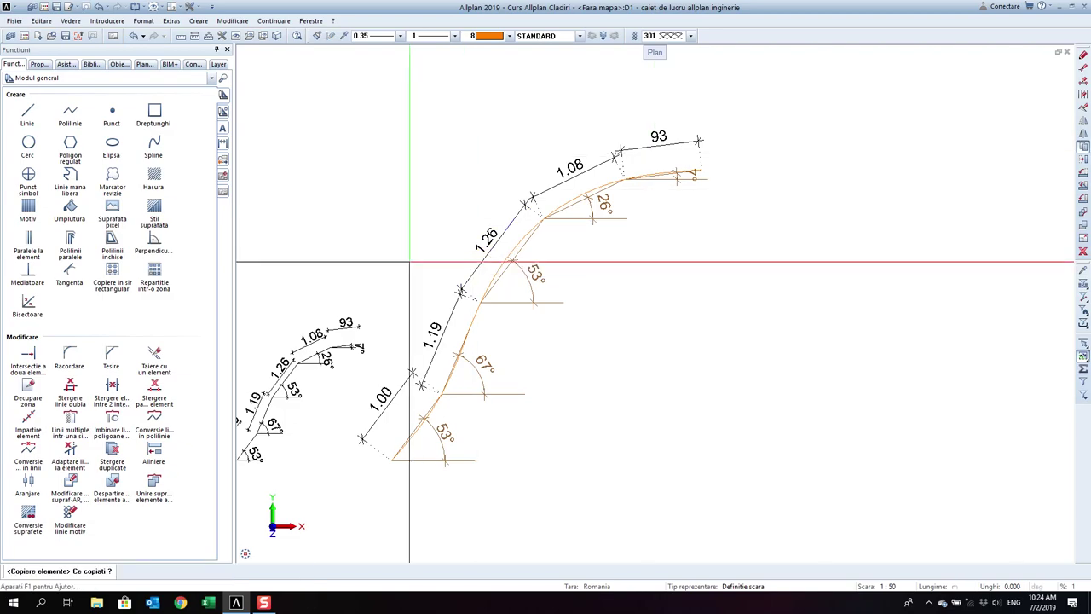
left_click(517, 248)
scroll(517, 248, "down", 3)
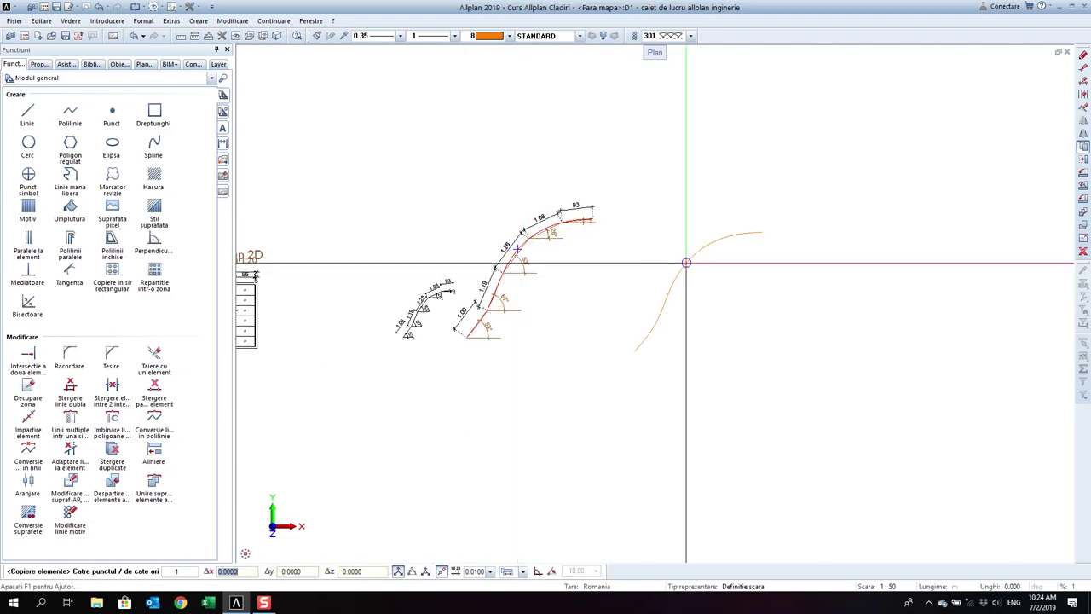
left_click(750, 250)
key("Escape")
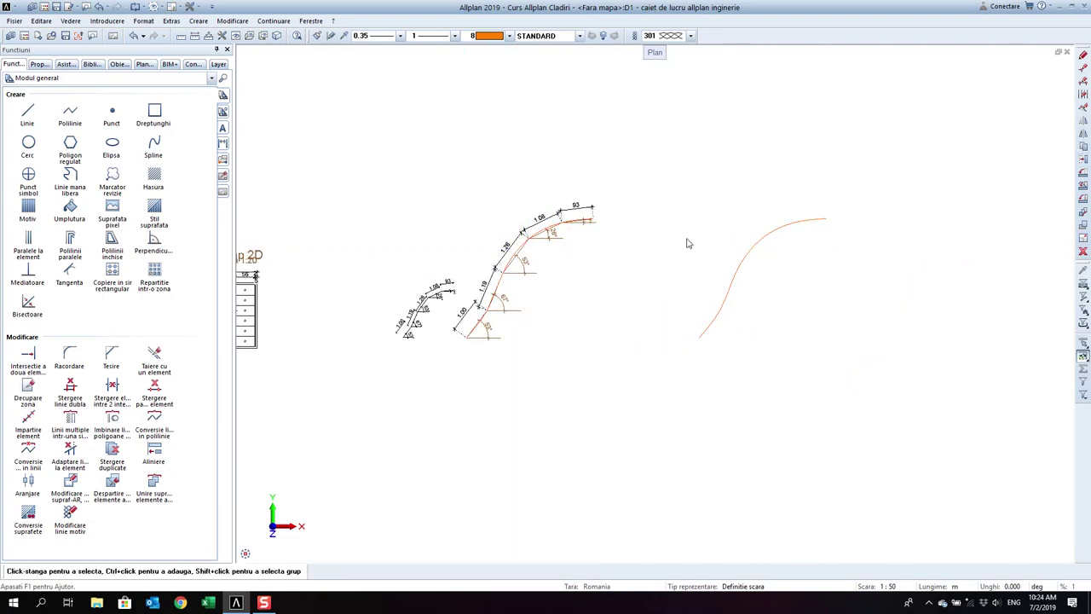
scroll(689, 244, "up", 2)
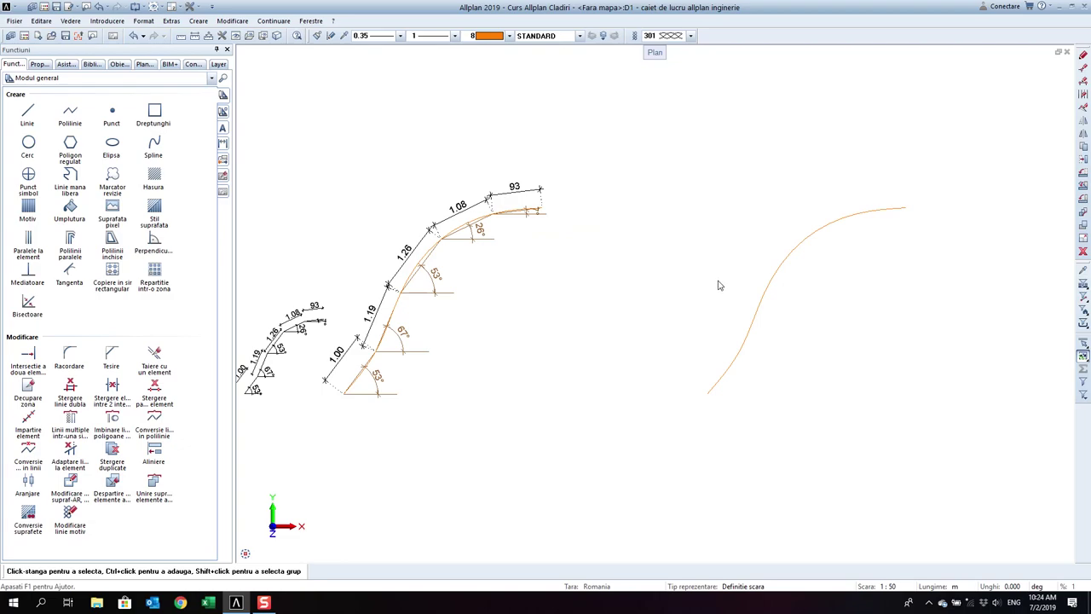
- Start another copy of the curve and cancel it without placing anything
left_click(1083, 147)
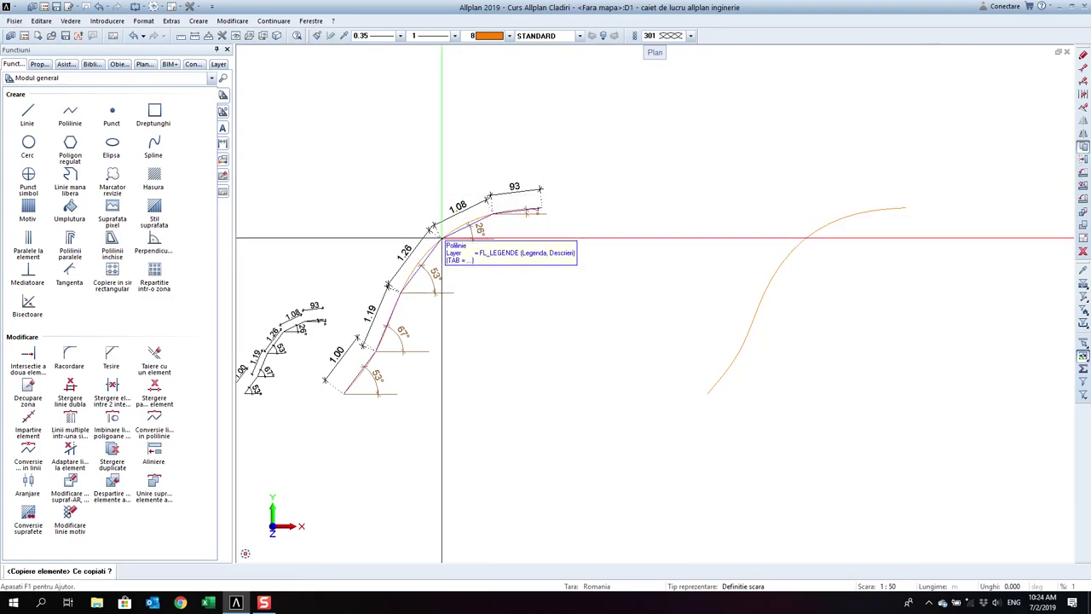
left_click(455, 228)
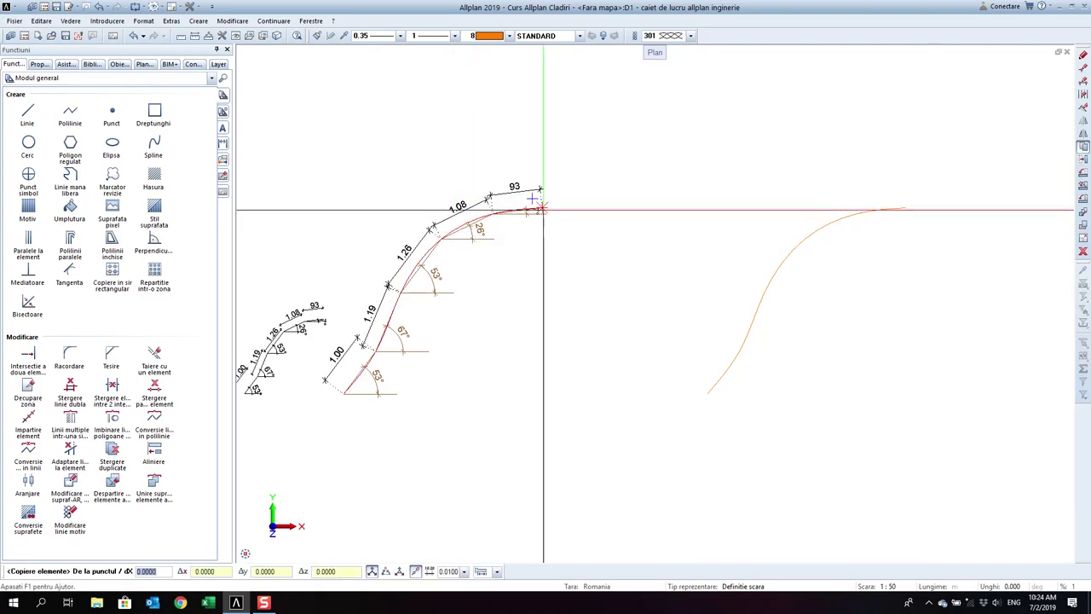
key("Escape")
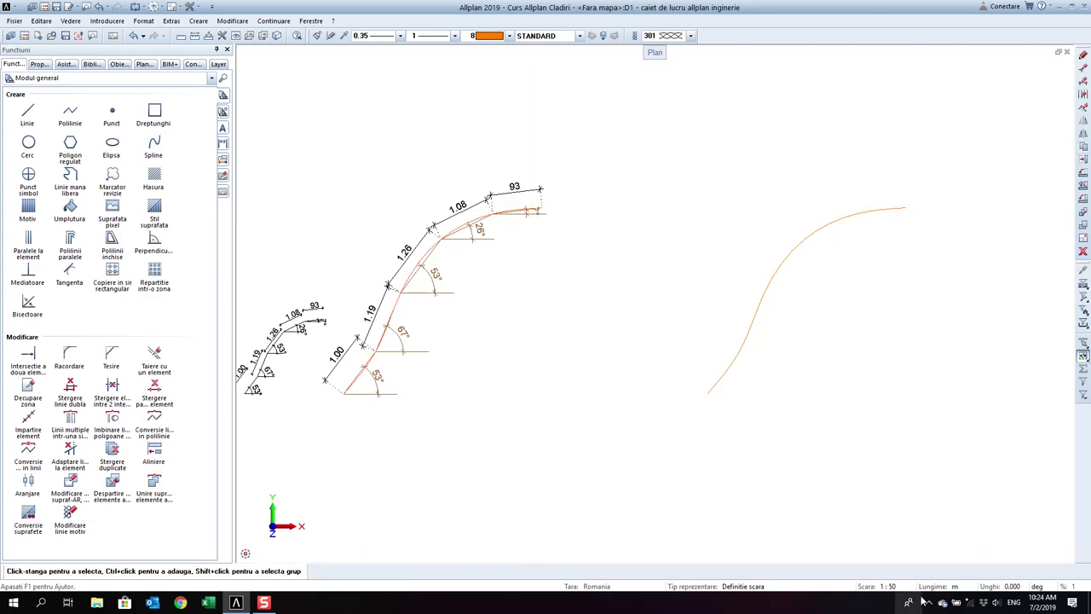
left_click(928, 603)
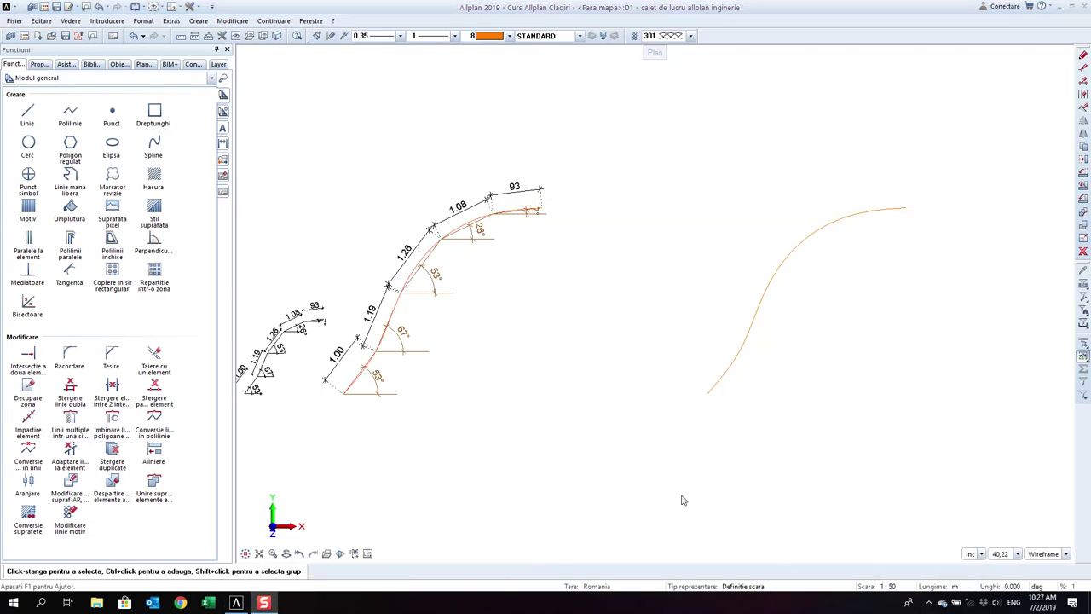
- Offset the right-hand spline by 0.15 to one side, creating one parallel copy
left_click(27, 241)
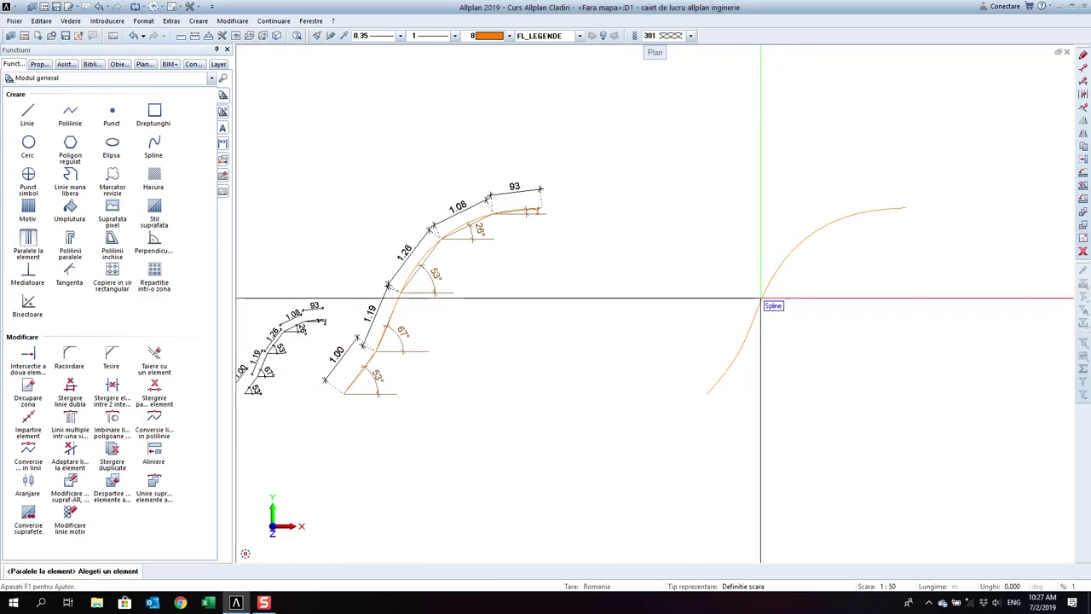
left_click(757, 317)
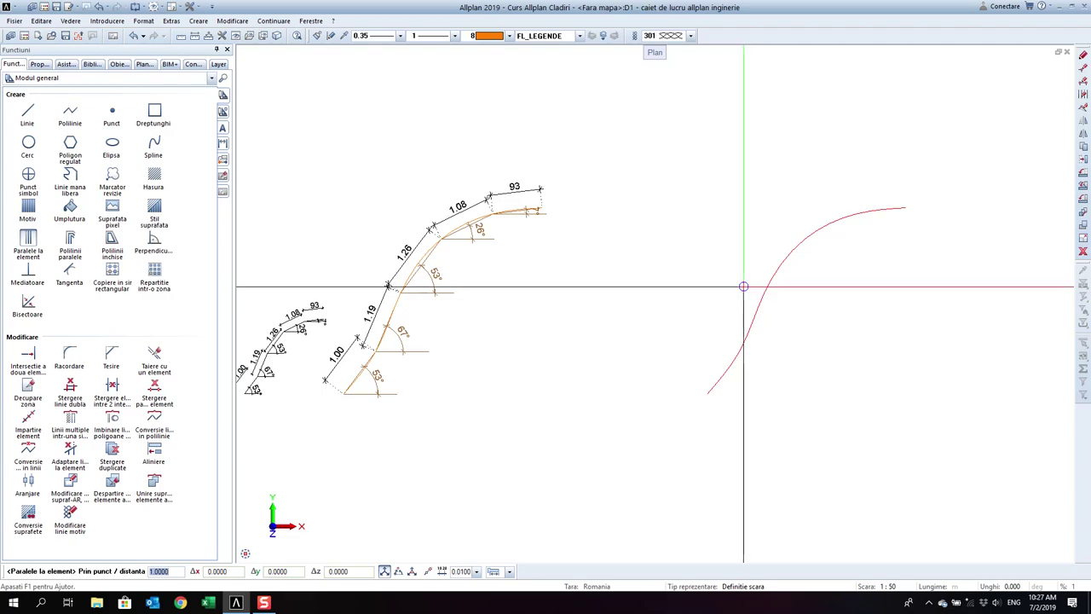
type("0.15")
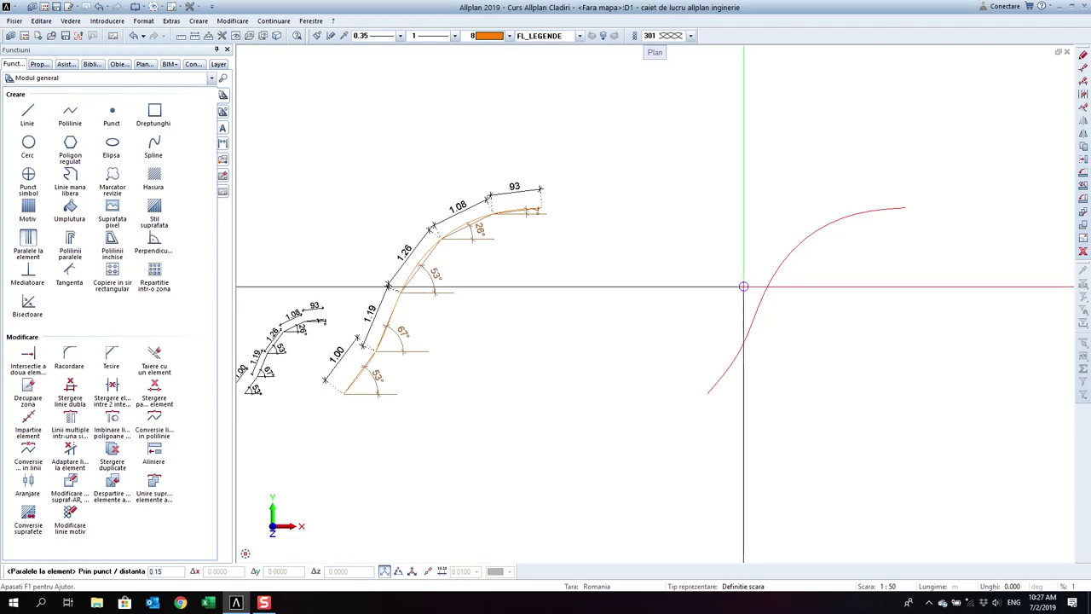
key("Return")
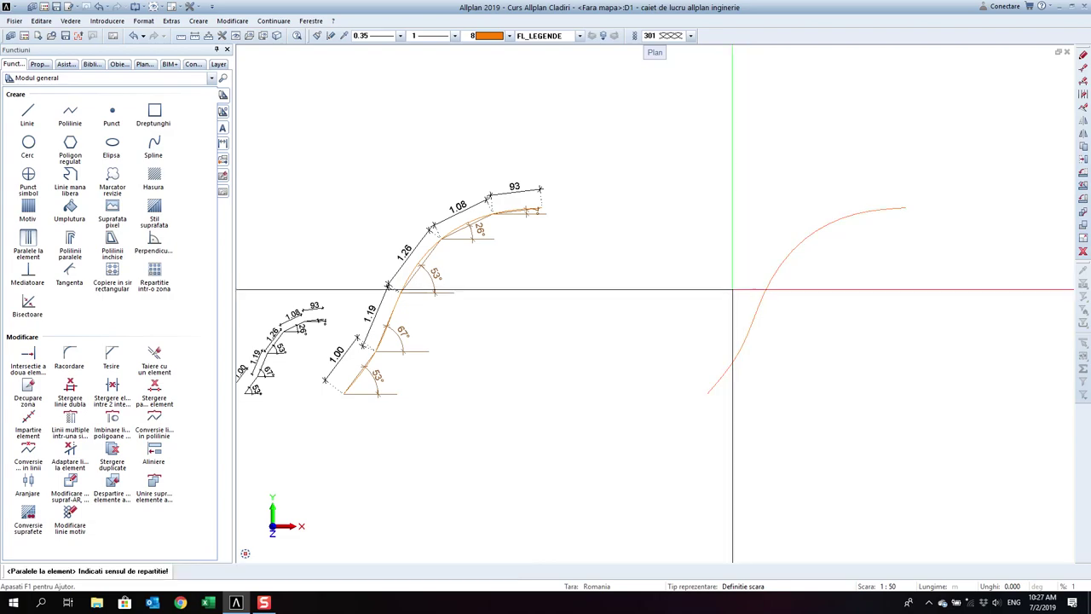
left_click(732, 256)
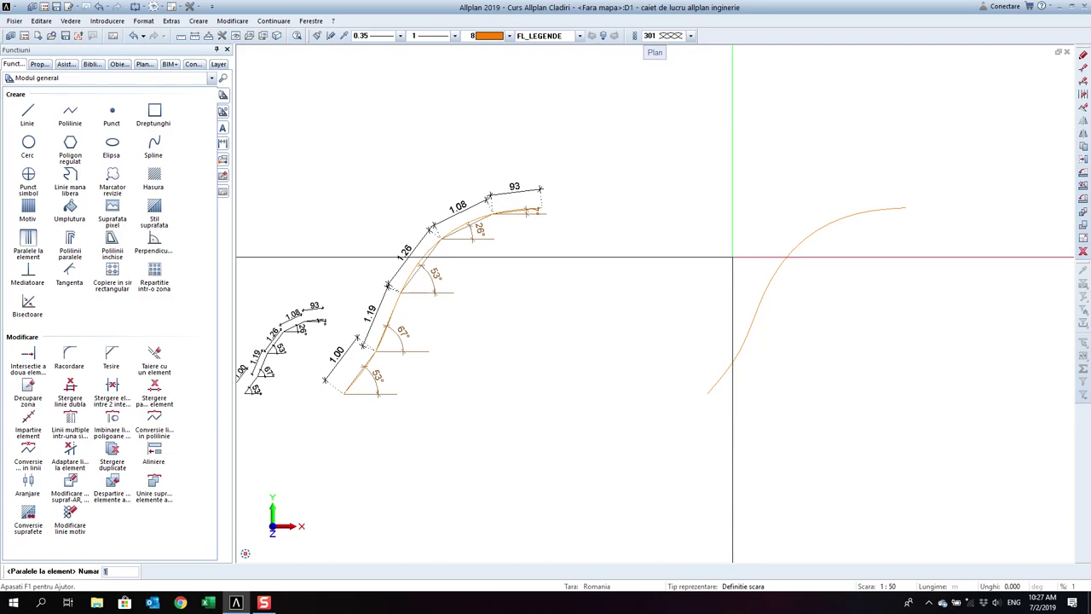
key("Return")
key("Escape")
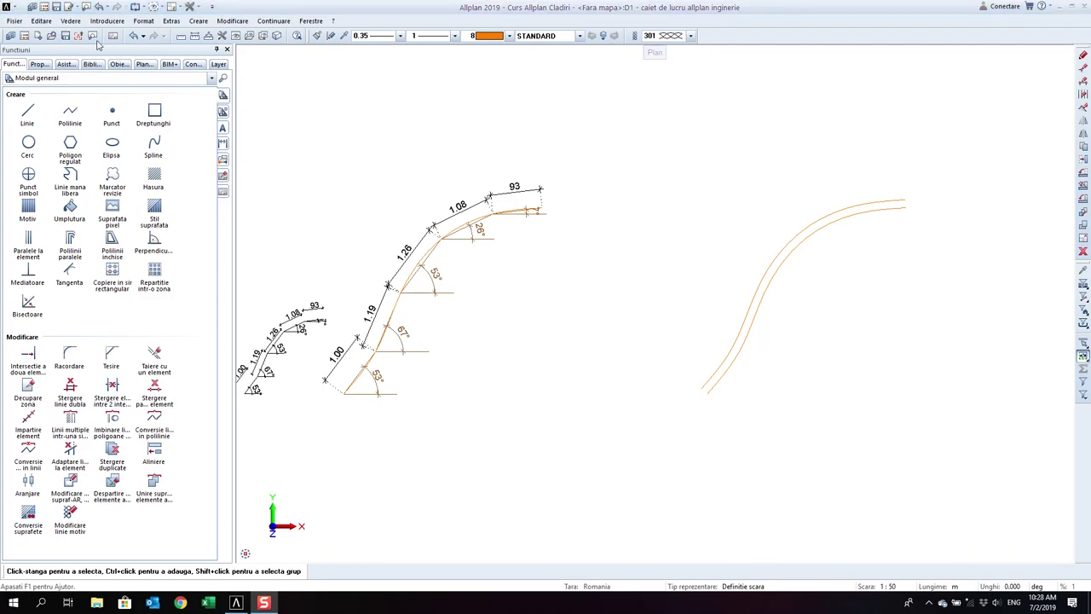
- Draw a straight line joining the lower ends of the two parallel curves
left_click(31, 122)
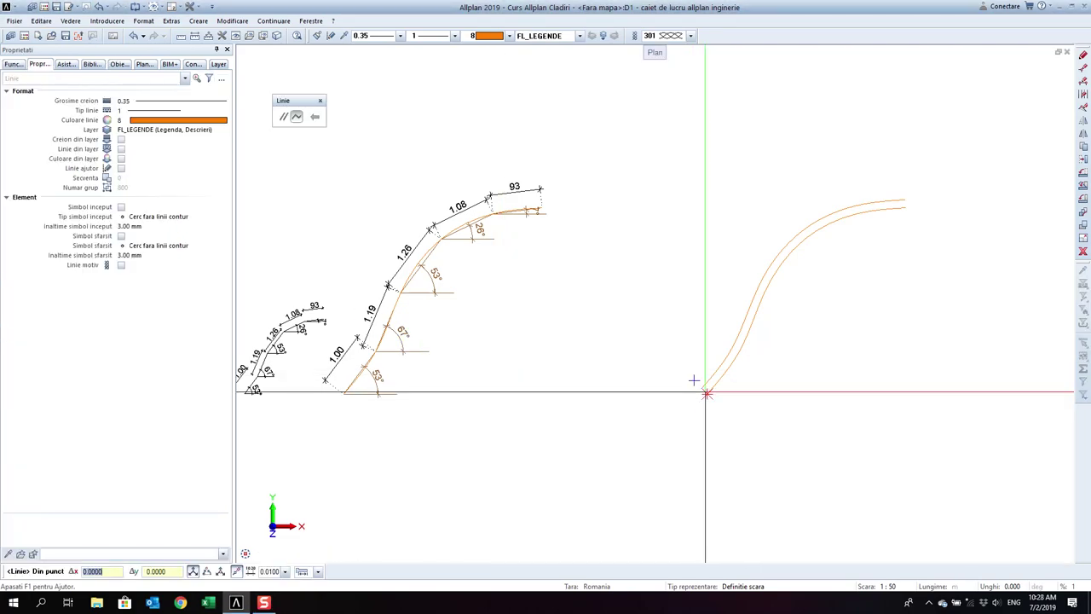
scroll(655, 383, "up", 3)
left_click(658, 382)
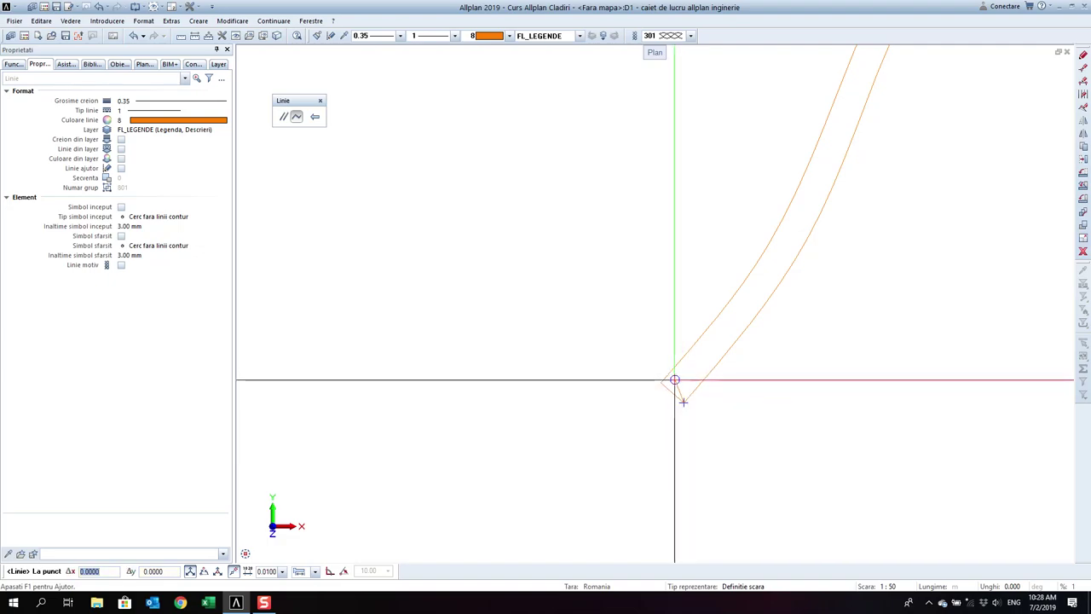
left_click(683, 401)
- Draw the short 0.15 closing line across the upper ends of the curves
scroll(680, 394, "down", 2)
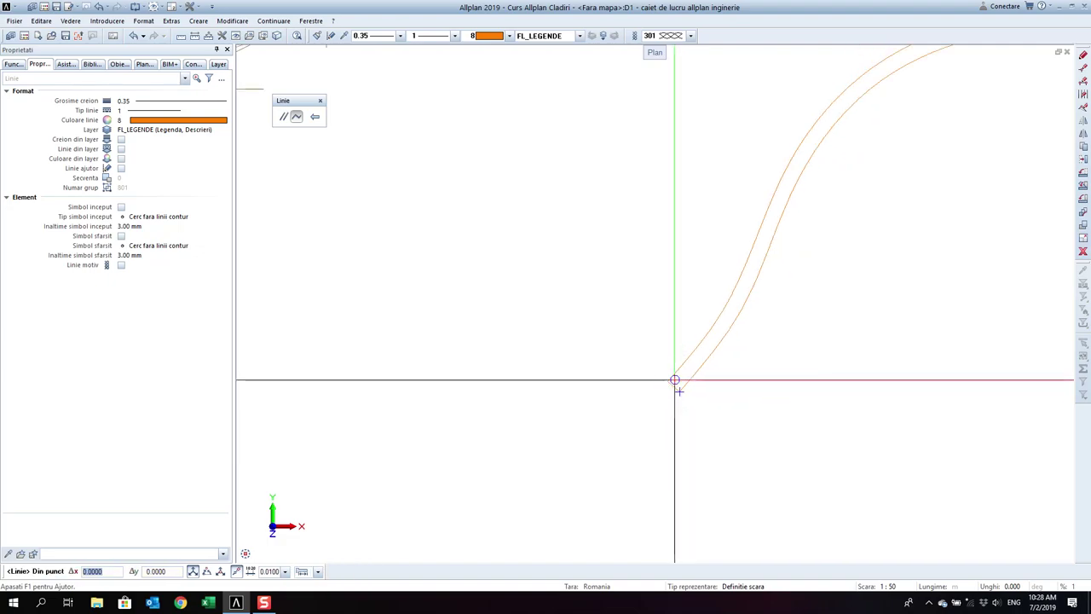
scroll(850, 186, "up", 1)
scroll(872, 190, "up", 4)
scroll(874, 192, "up", 3)
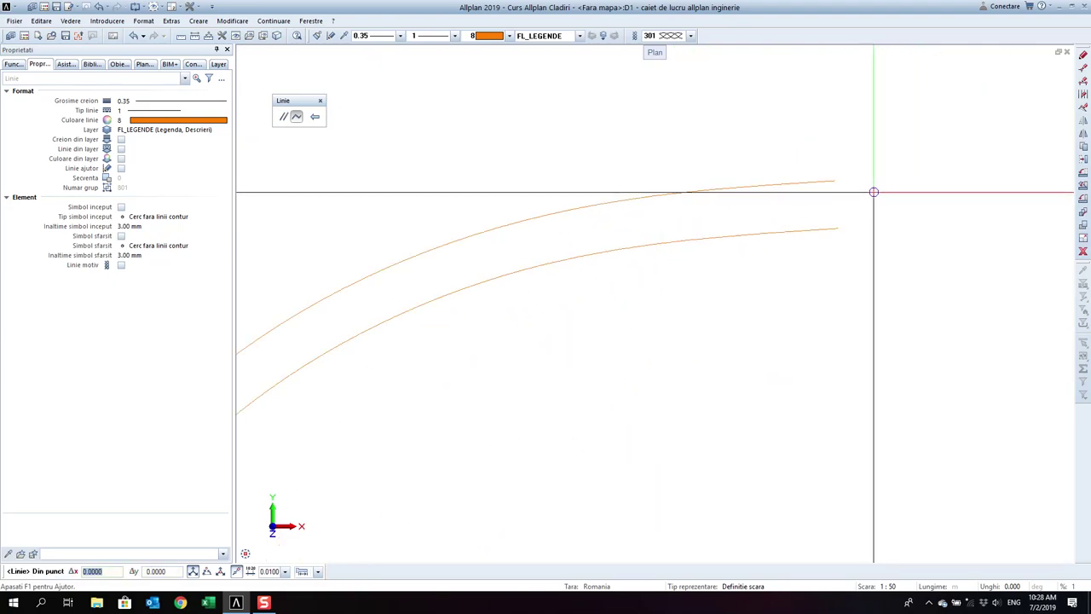
scroll(870, 191, "up", 1)
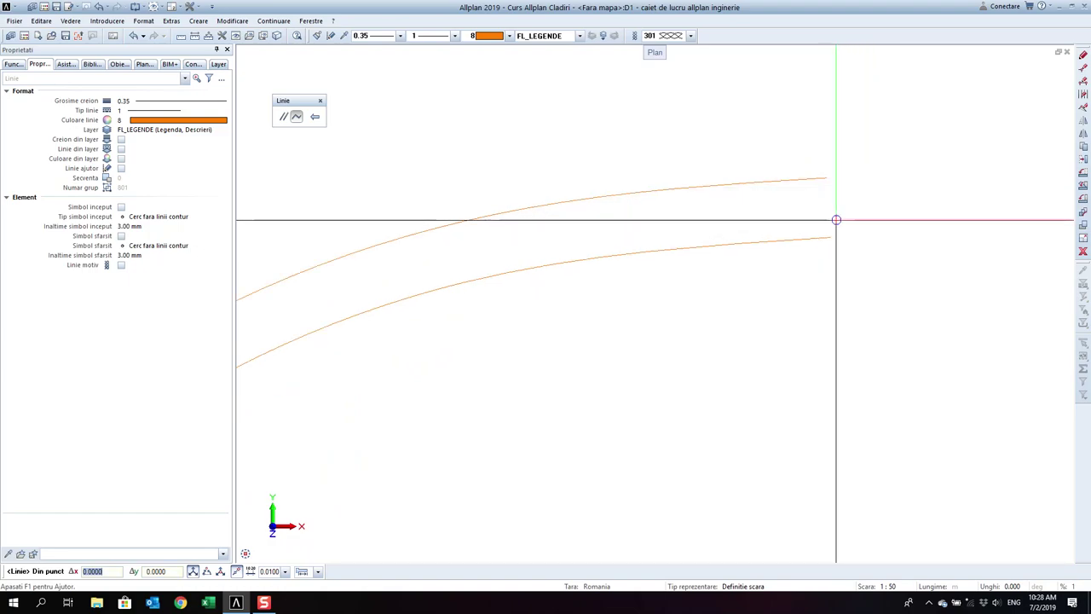
scroll(835, 222, "up", 1)
scroll(833, 224, "up", 1)
scroll(831, 228, "up", 1)
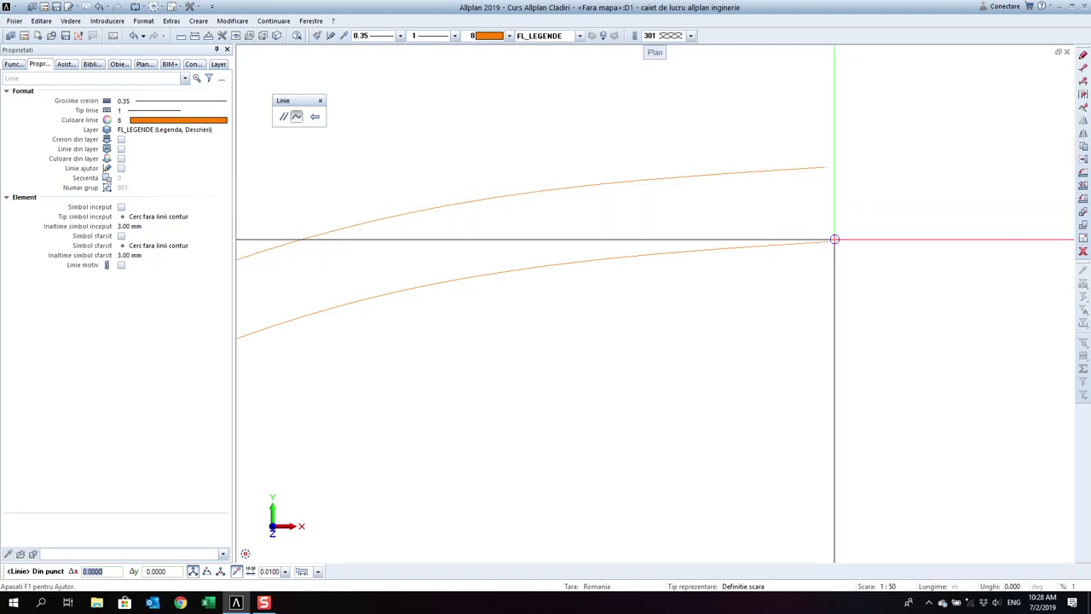
left_click(829, 241)
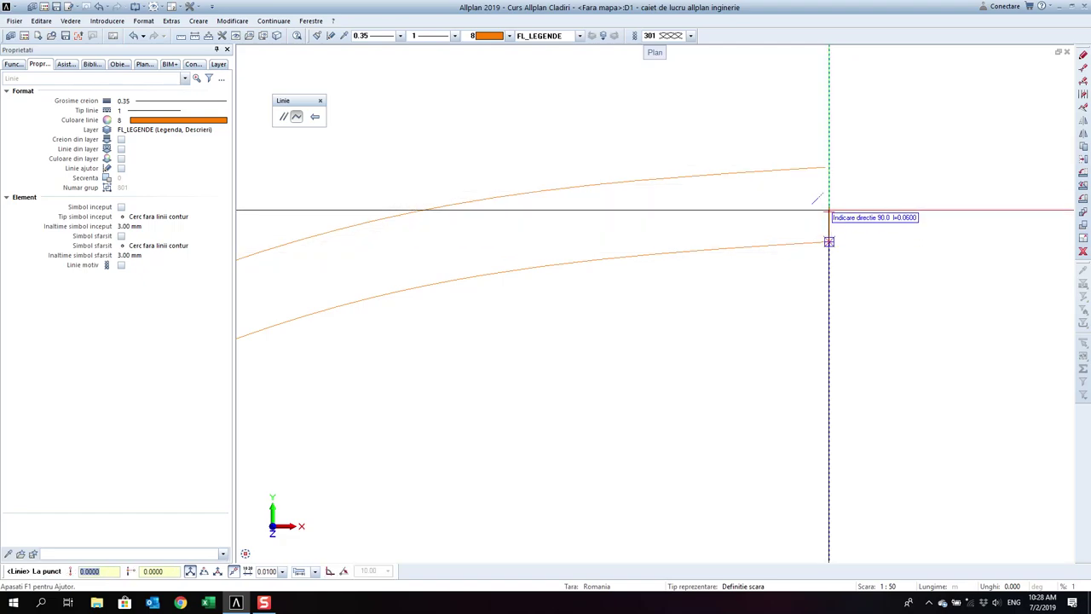
type(".15")
key("Return")
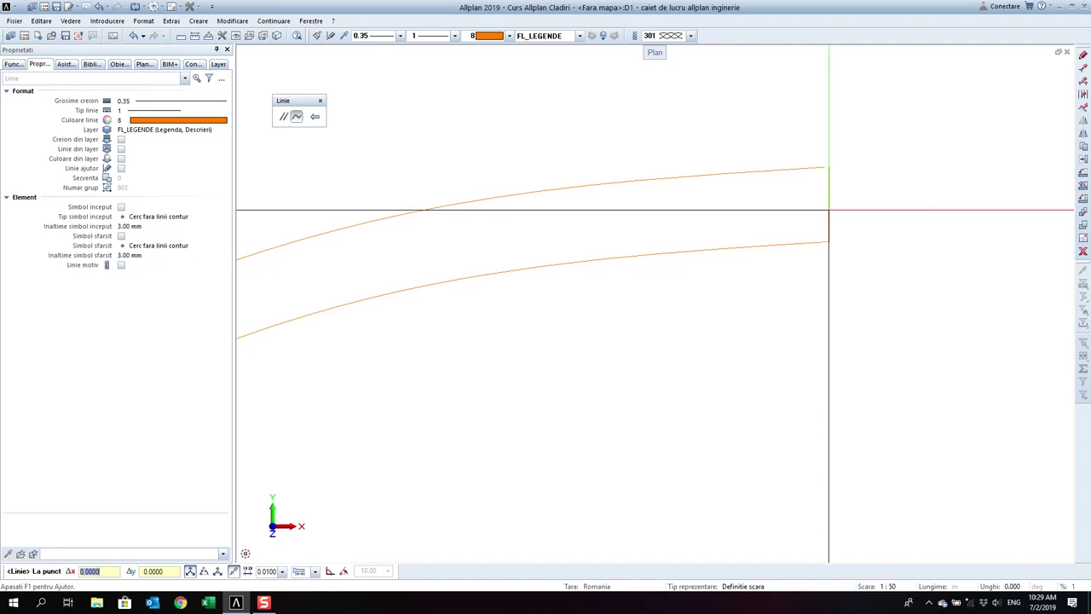
scroll(833, 195, "up", 3)
key("Escape")
key("Escape")
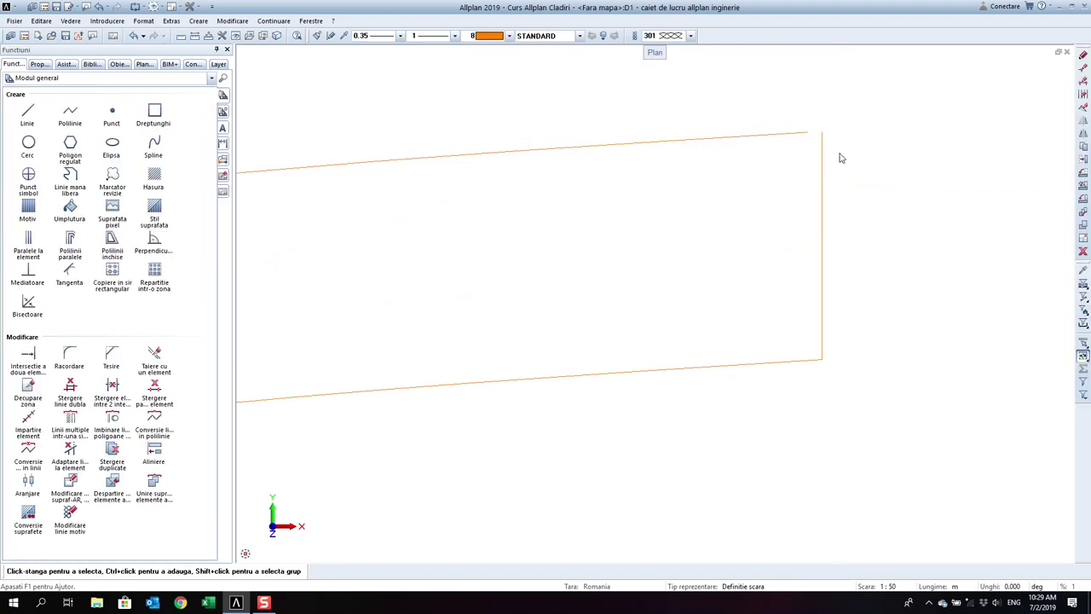
- Select the right closing line to inspect it, then deselect and dismiss the tray popup
left_click(822, 164)
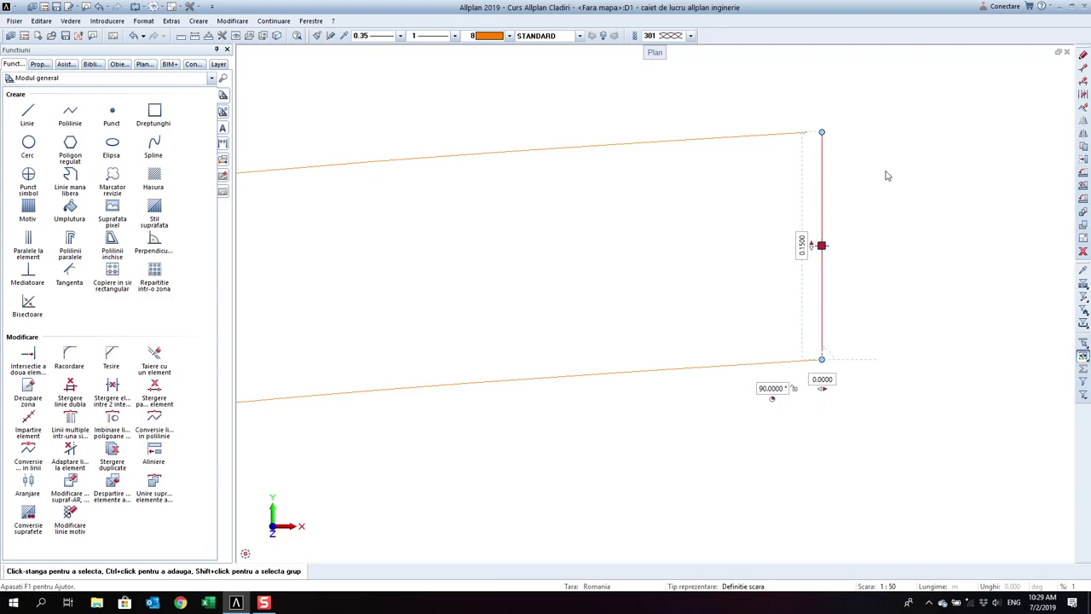
key("Escape")
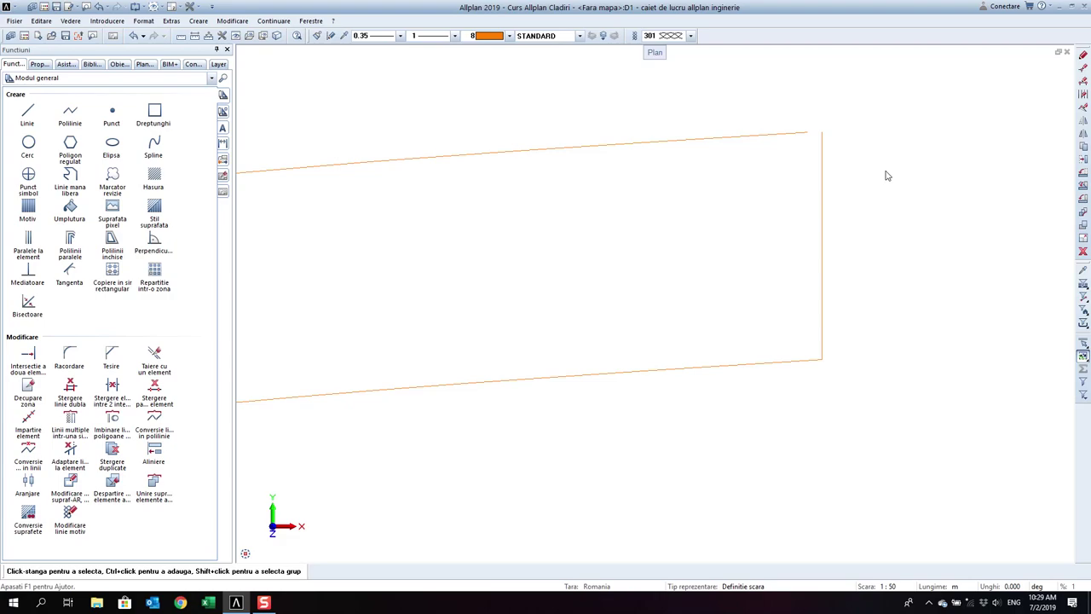
left_click(929, 602)
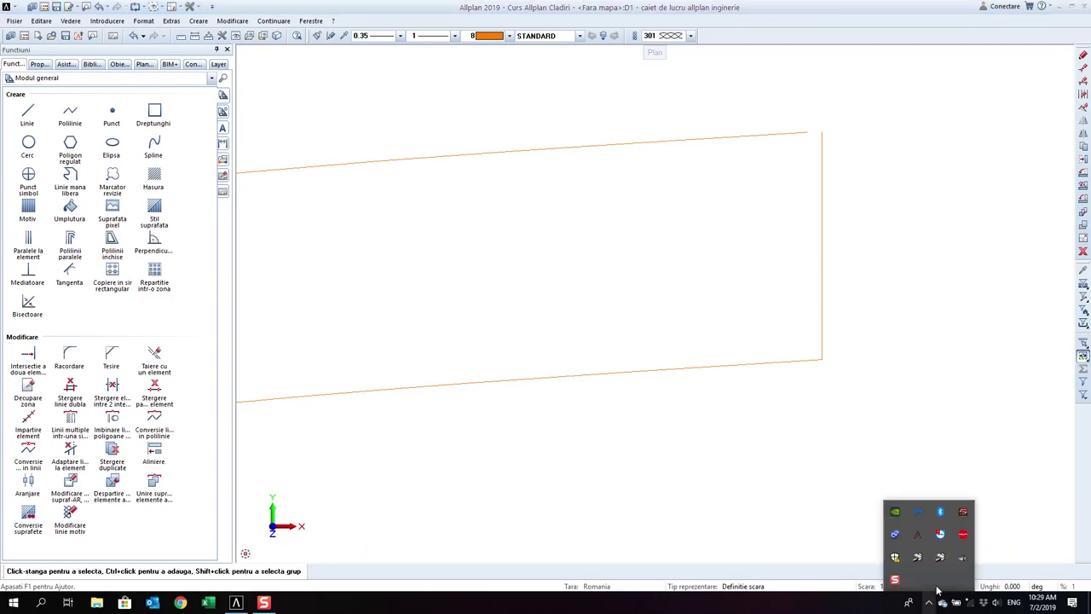
left_click(897, 579)
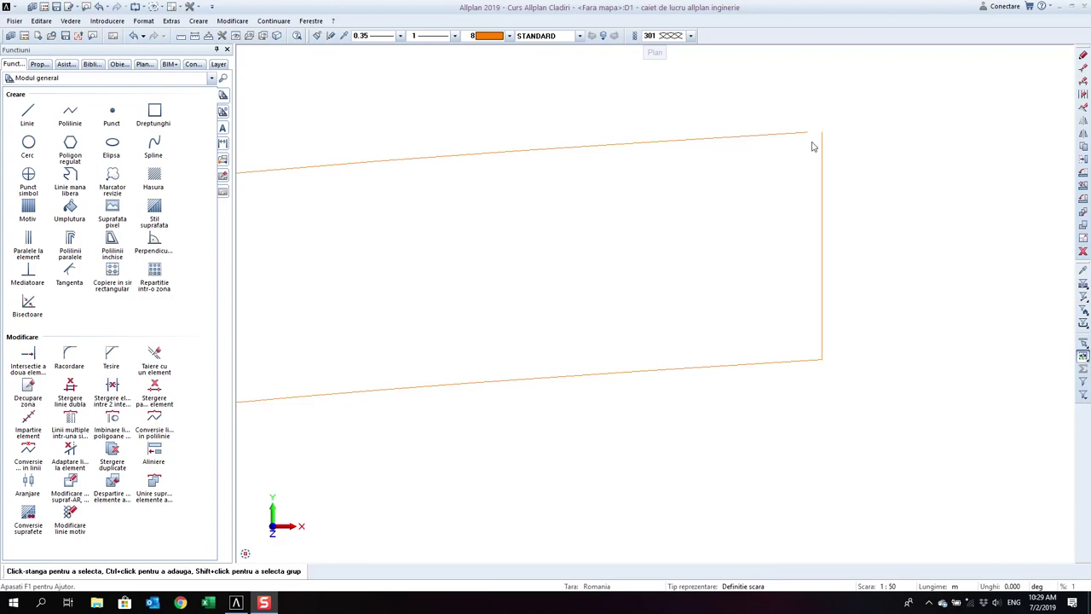
mouse_move(807, 133)
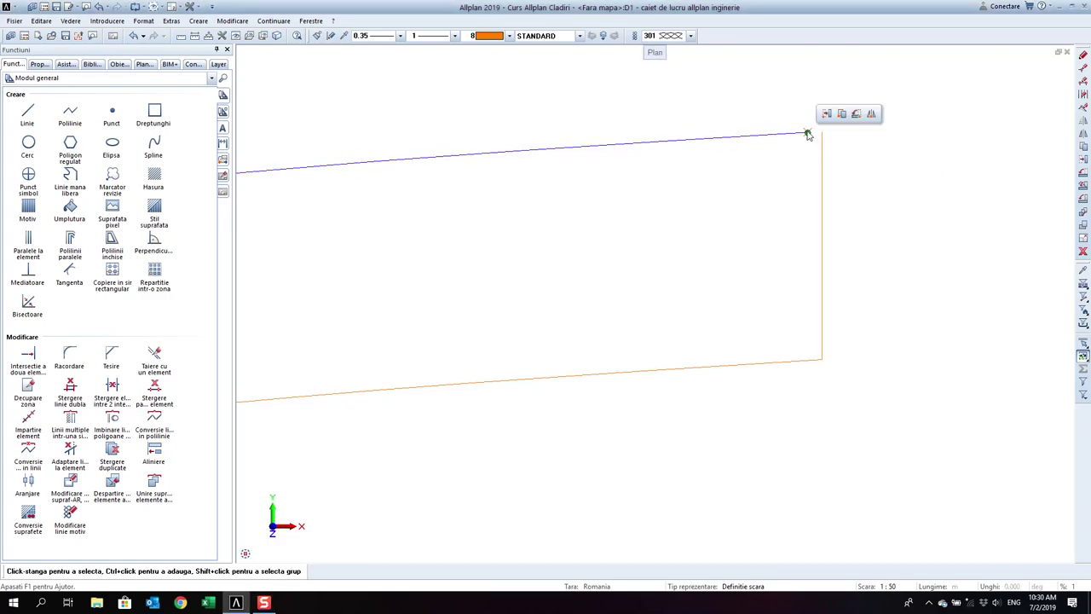
- Move the top curve's end point to snap onto the closing line's top corner
left_click(807, 134)
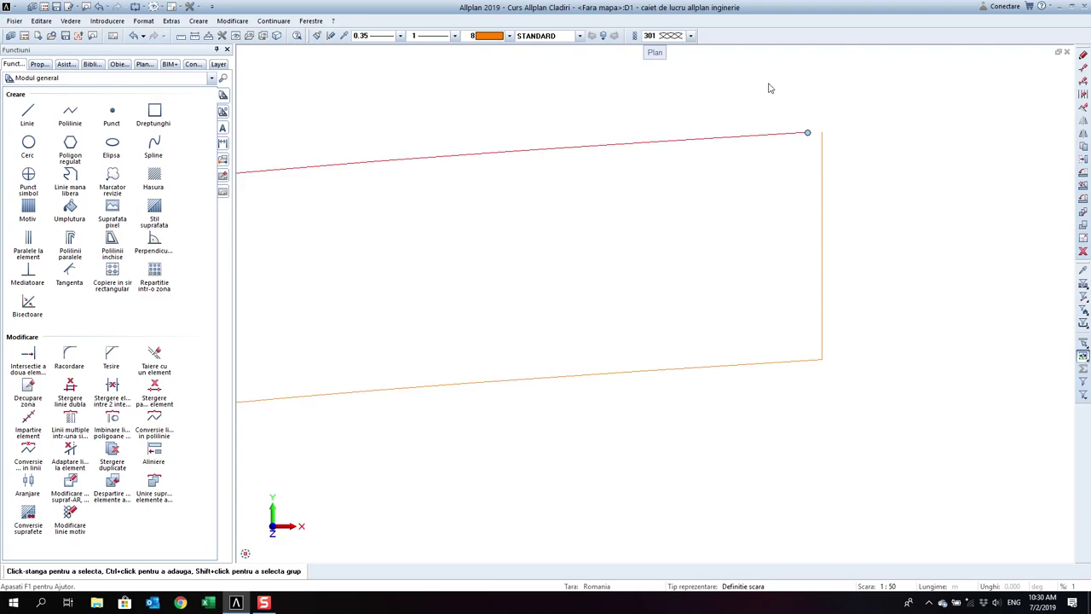
mouse_move(808, 133)
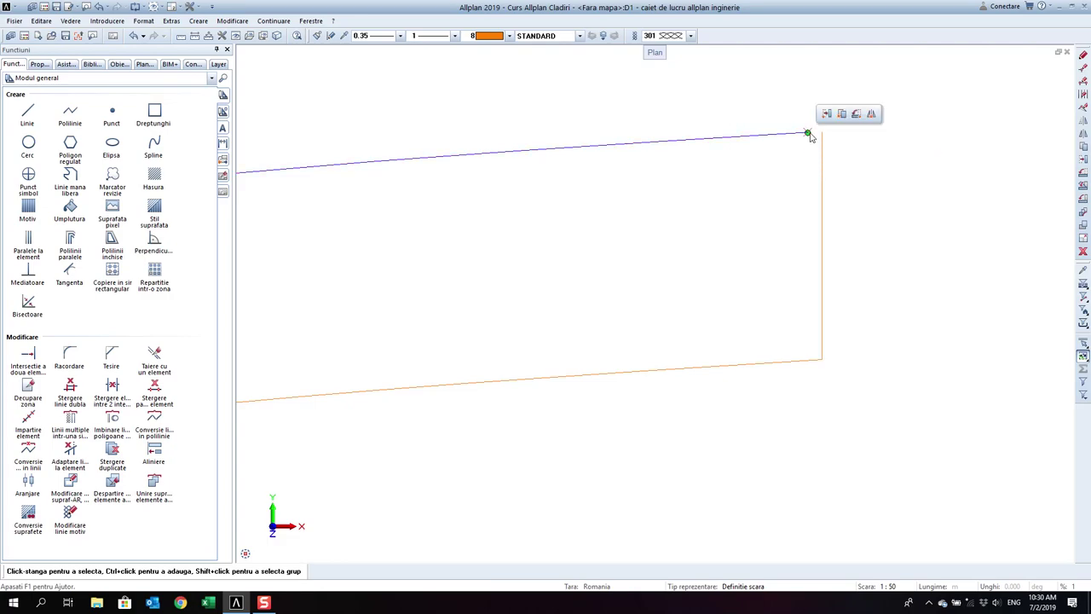
left_click(807, 133)
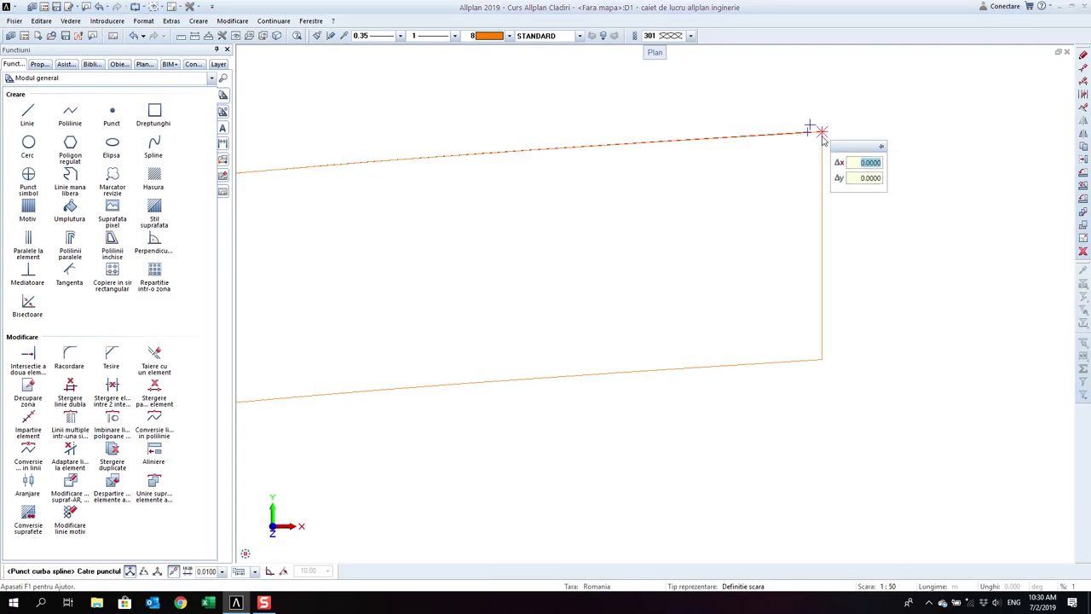
left_click(821, 134)
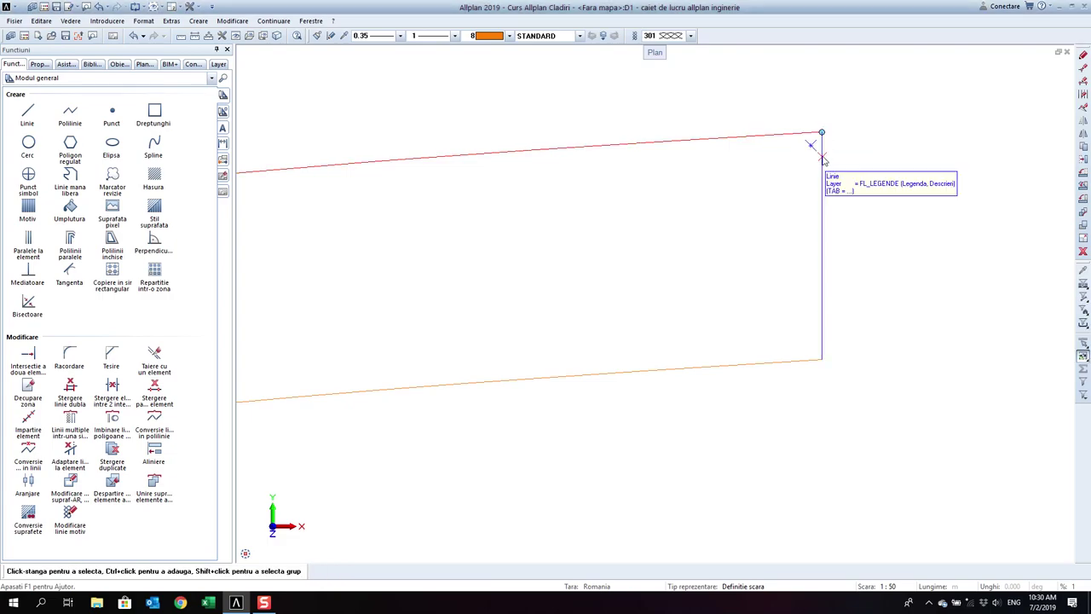
key("Escape")
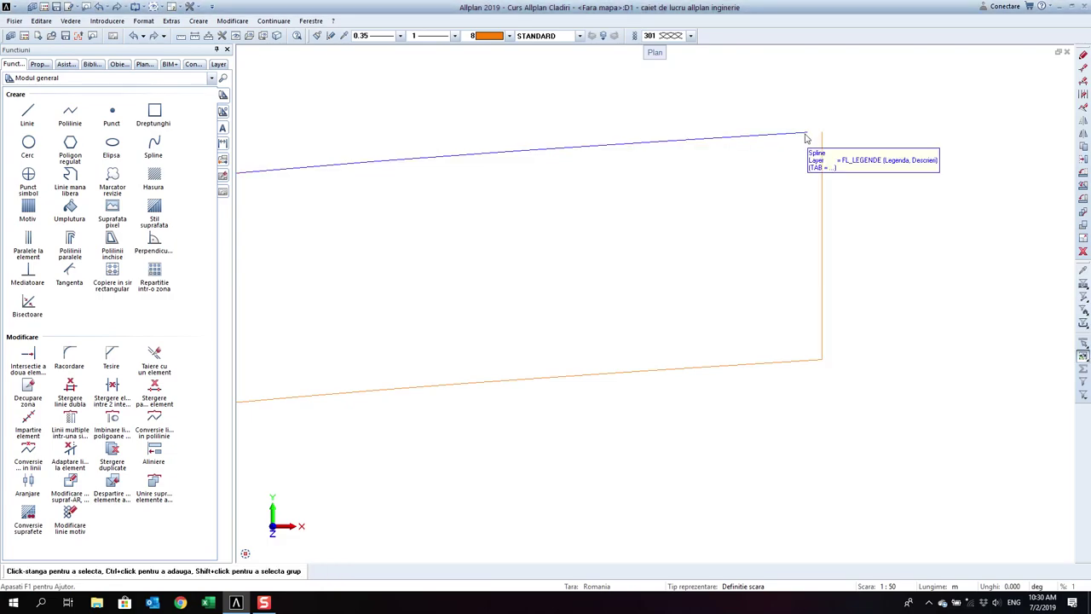
left_click(808, 134)
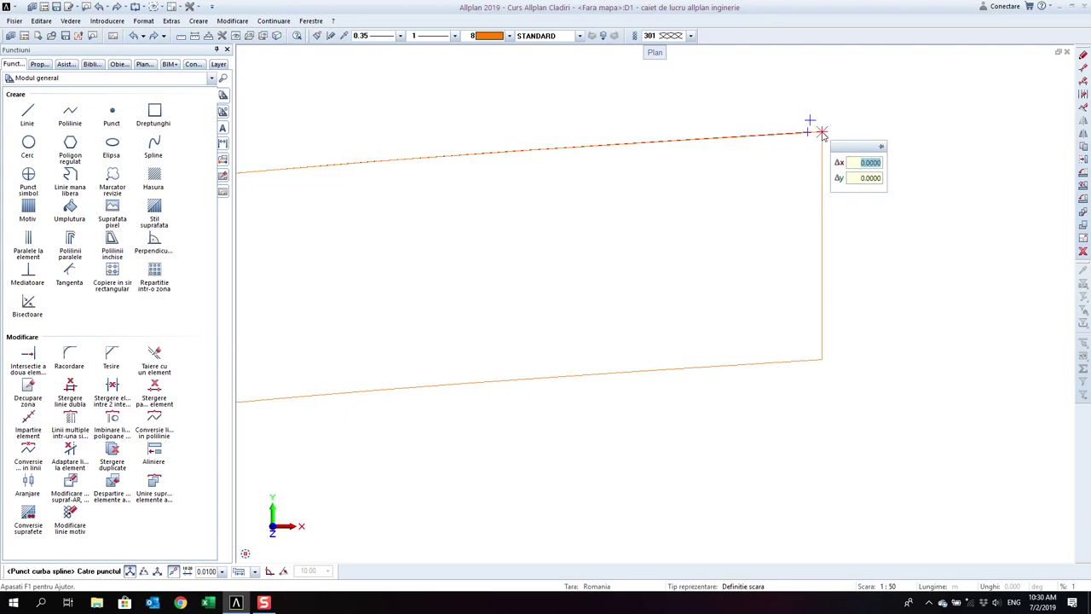
left_click(821, 134)
key("Escape")
- Zoom out to review the joined band and open the hidden system tray icons
scroll(837, 156, "down", 5)
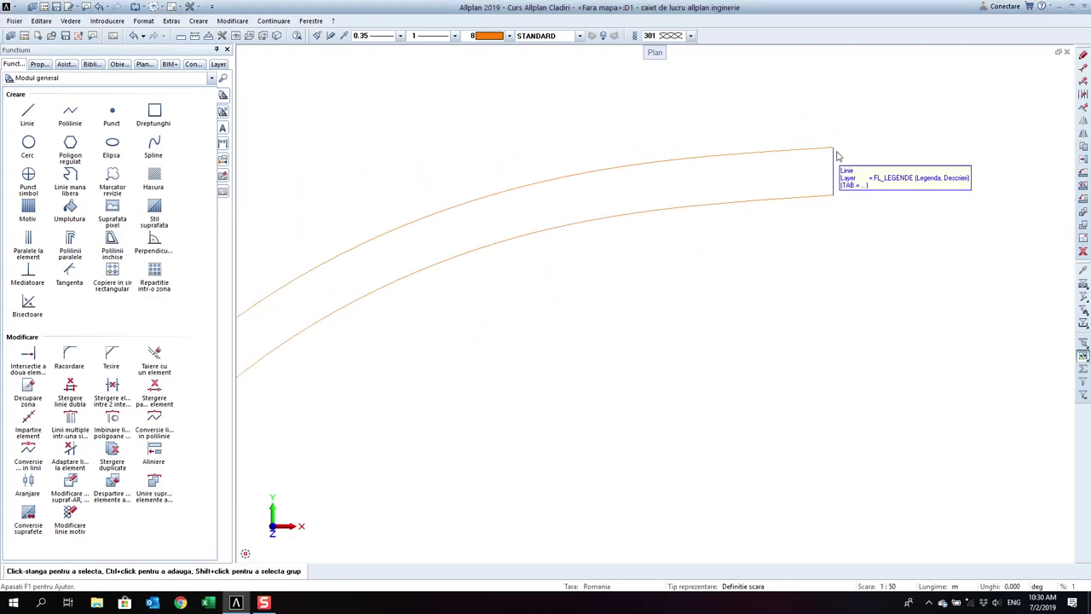
scroll(837, 164, "up", 1)
scroll(838, 162, "up", 3)
scroll(837, 161, "up", 1)
scroll(837, 120, "up", 2)
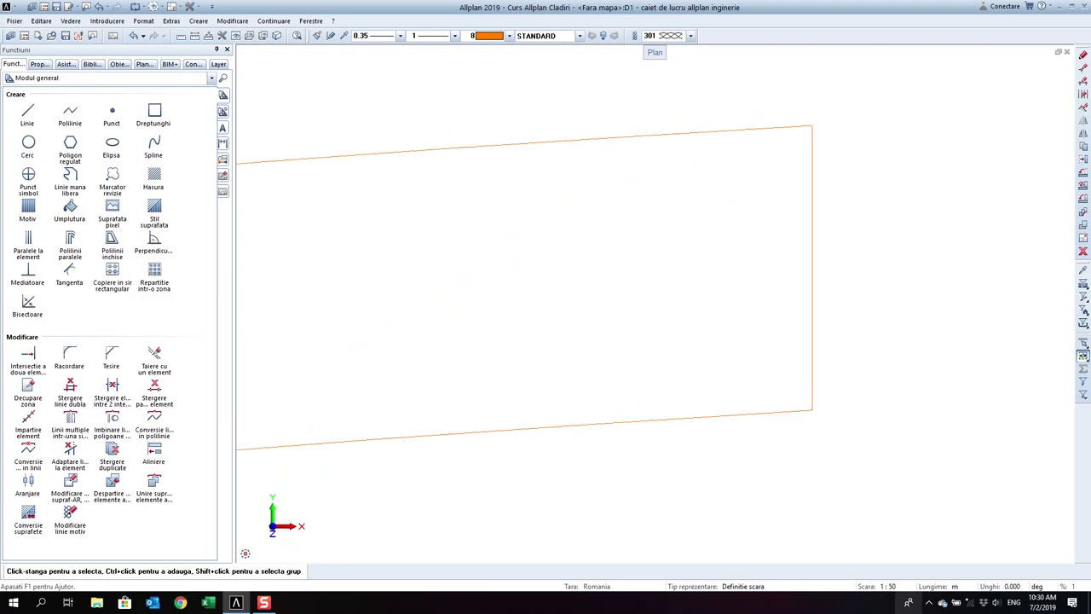
left_click(930, 603)
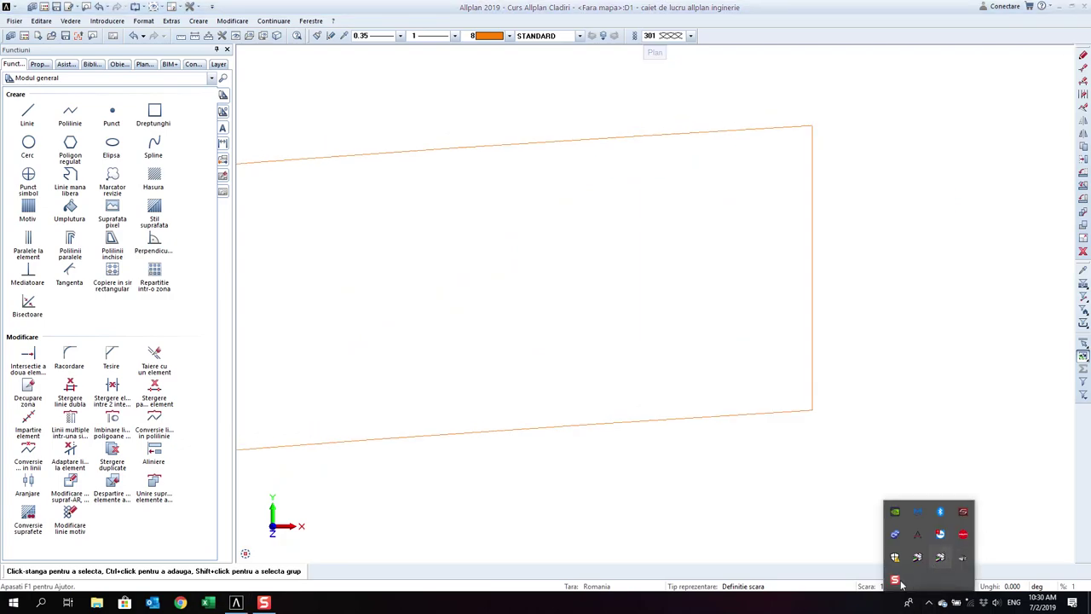